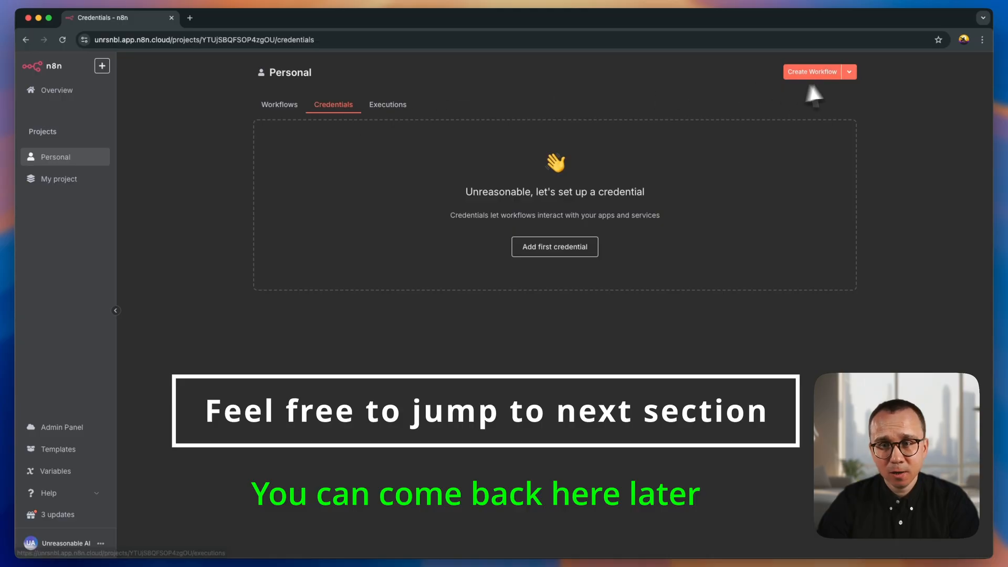
# - Add a new credential of type Gmail OAuth2 API to the Personal project
pyautogui.click(565, 250)
pyautogui.write('g')
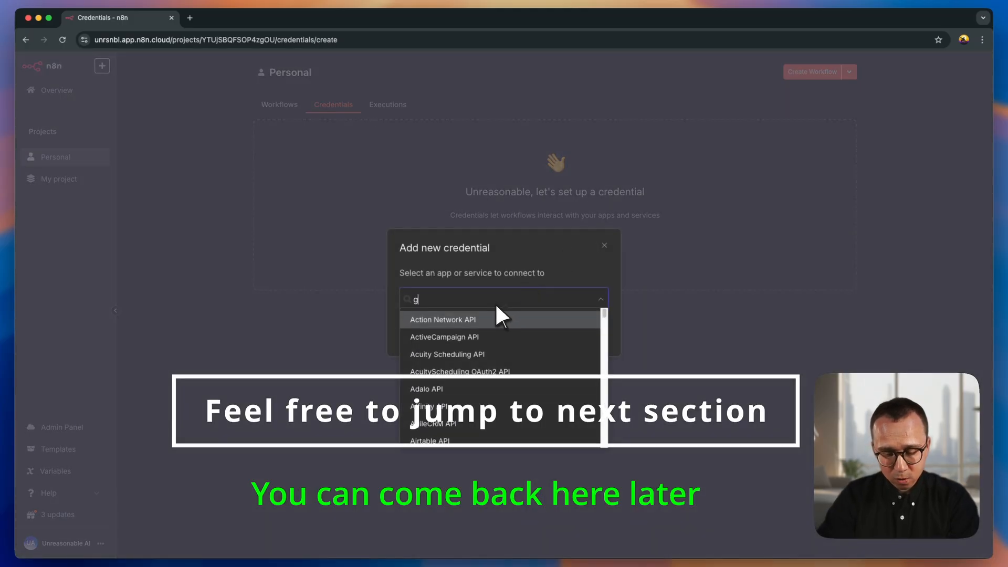
pyautogui.write('mail')
pyautogui.click(494, 330)
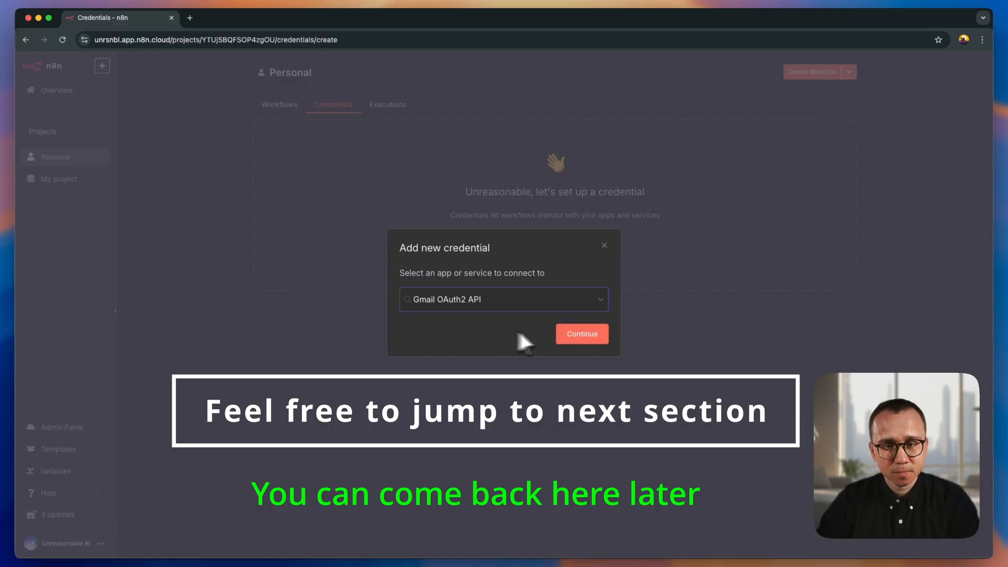
pyautogui.click(572, 335)
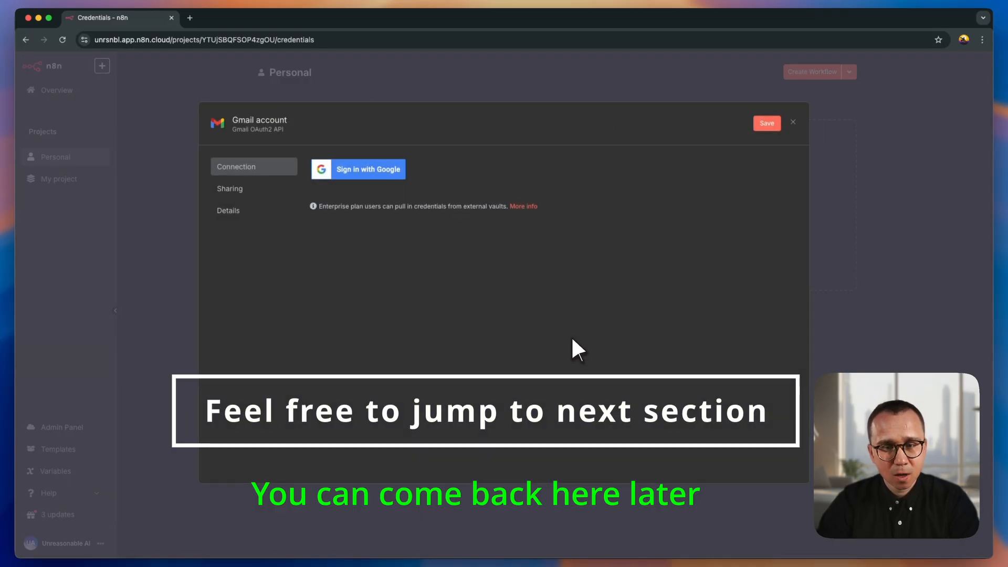
# - Connect the Gmail credential by signing in with Google, allowing n8n.cloud ongoing access to the account data, and close the credential
pyautogui.click(358, 170)
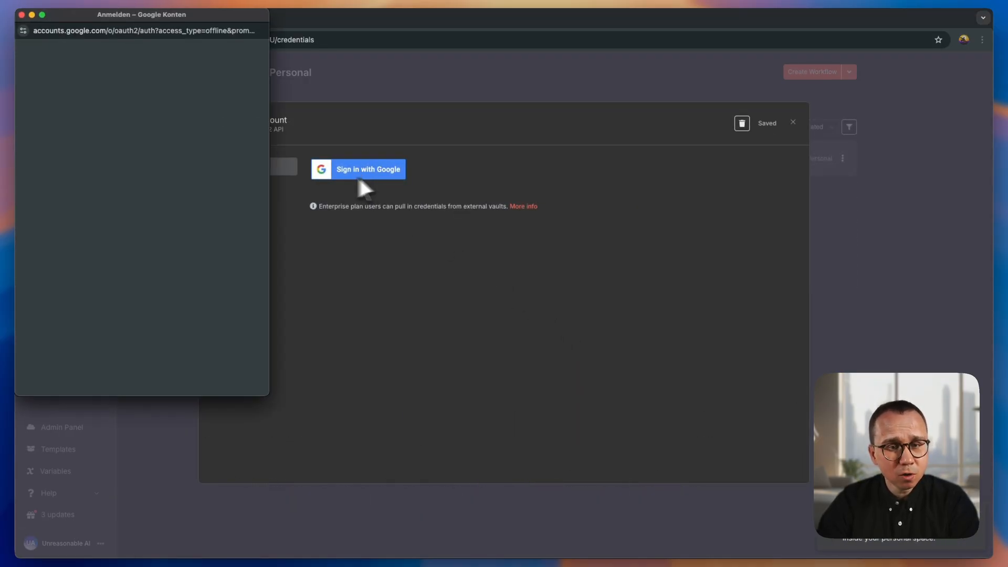
pyautogui.click(147, 187)
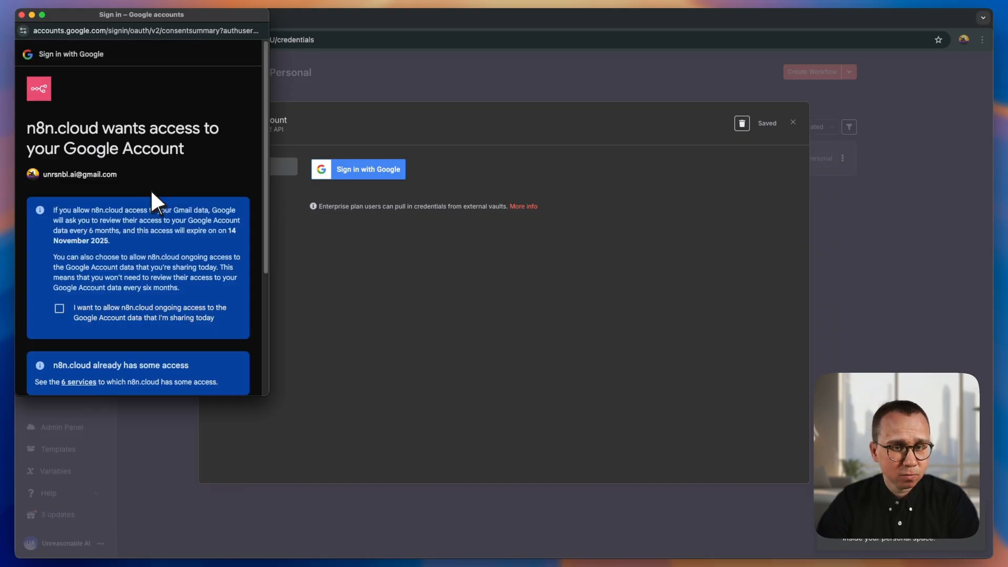
pyautogui.click(59, 308)
pyautogui.scroll(-4, 95, 304)
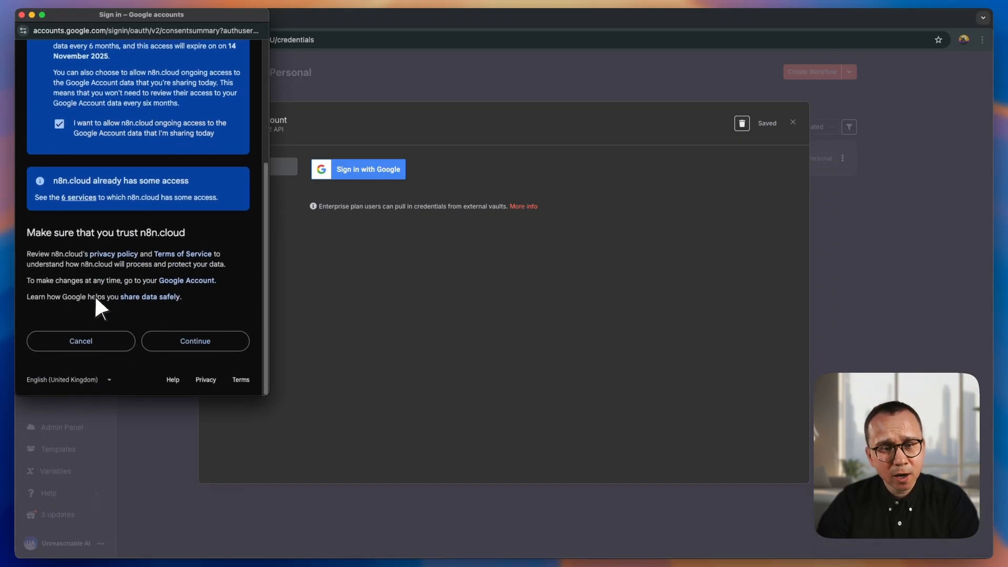
pyautogui.click(187, 342)
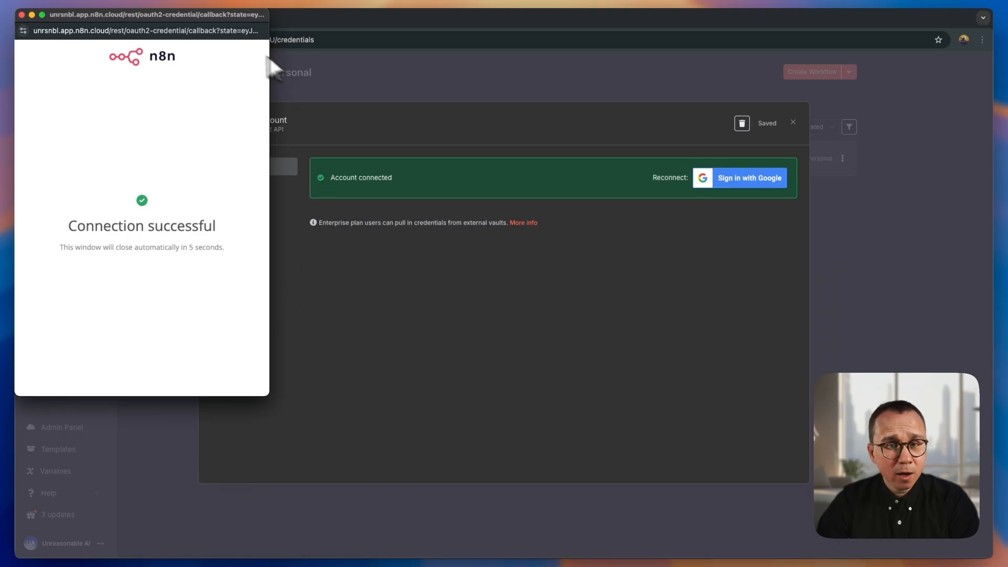
pyautogui.click(22, 14)
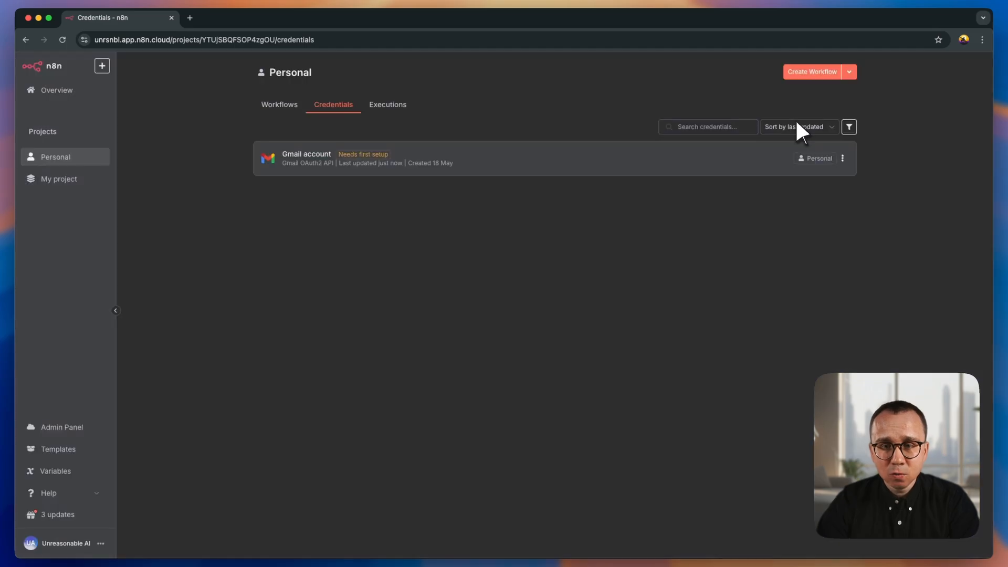
pyautogui.click(793, 122)
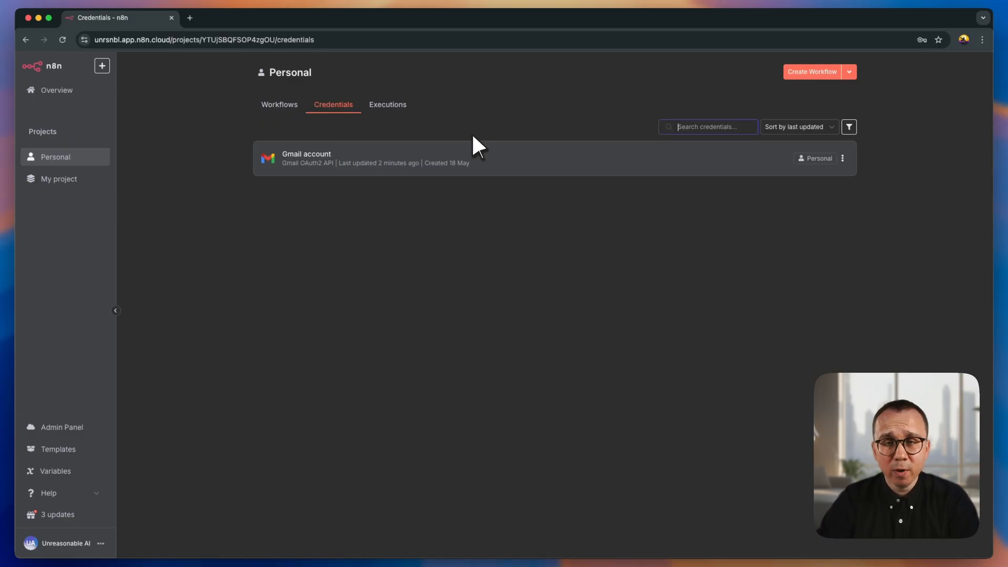
# - Open the OpenAI developer platform at platform.openai.com in a new browser tab
pyautogui.click(190, 17)
pyautogui.write('ope')
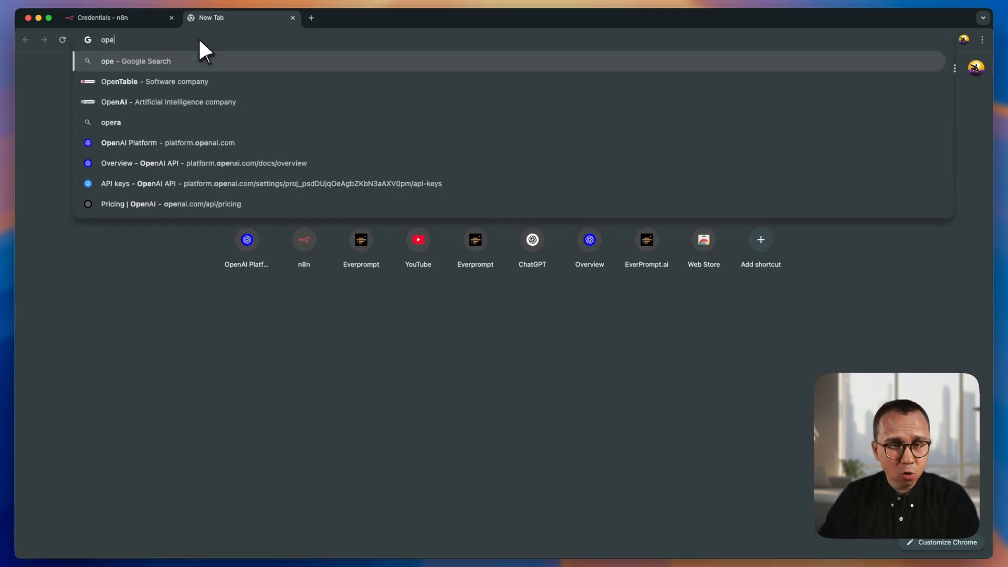
pyautogui.press('BackSpace')
pyautogui.press('BackSpace')
pyautogui.press('BackSpace')
pyautogui.write('platform.')
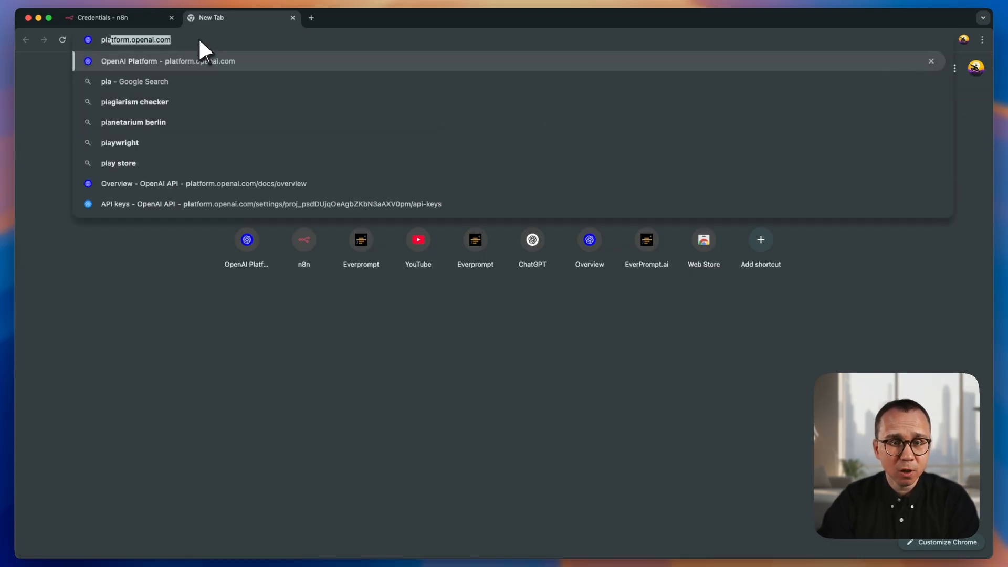
pyautogui.press('Return')
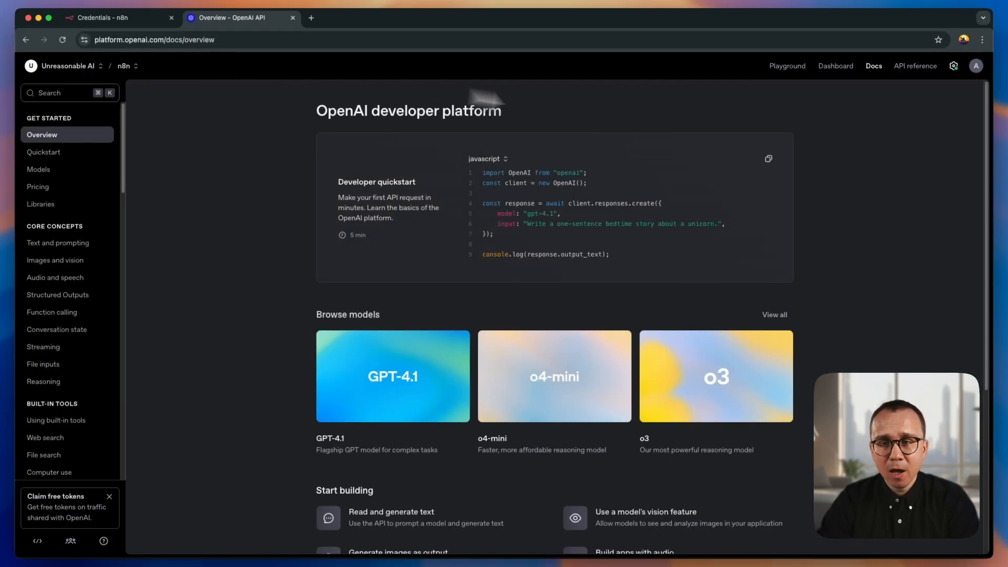
# - Go to the account's profile settings and open the API keys page of the n8n project
pyautogui.click(977, 67)
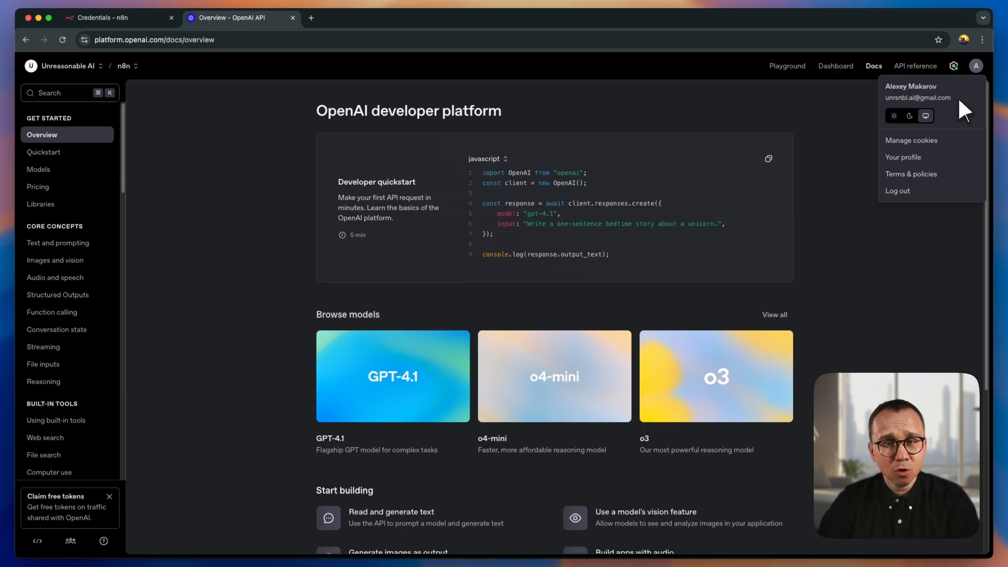
pyautogui.click(846, 161)
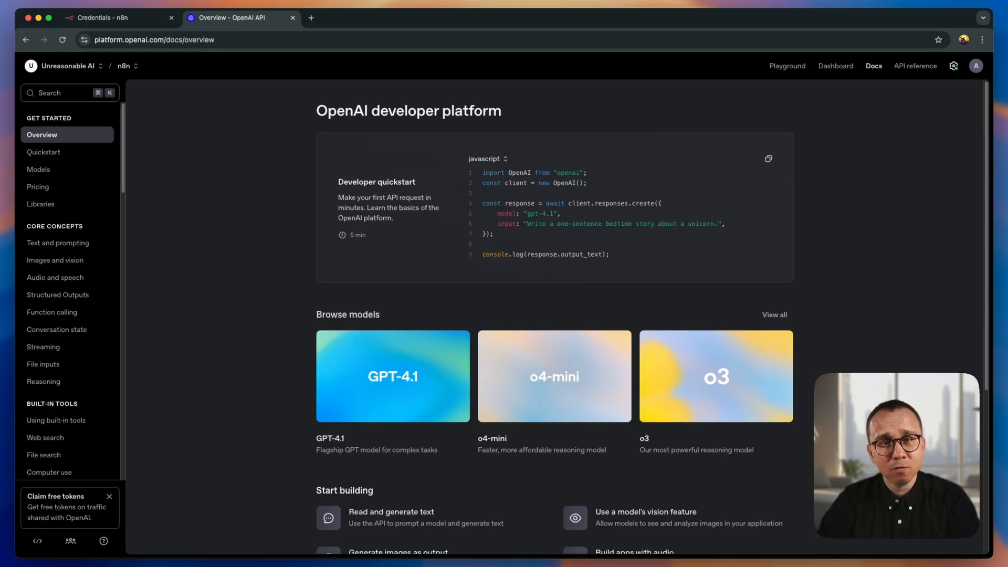
pyautogui.click(977, 67)
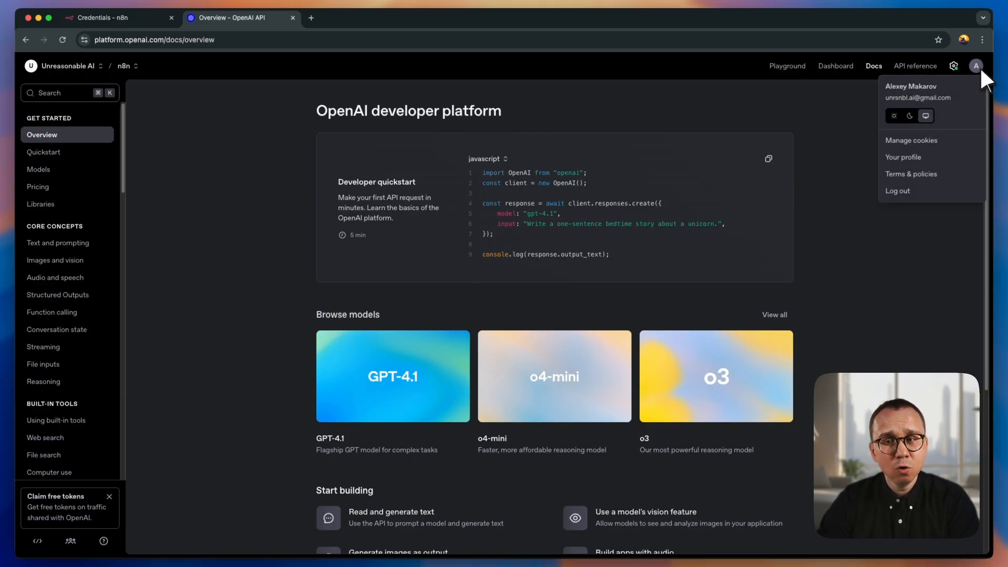
pyautogui.click(906, 159)
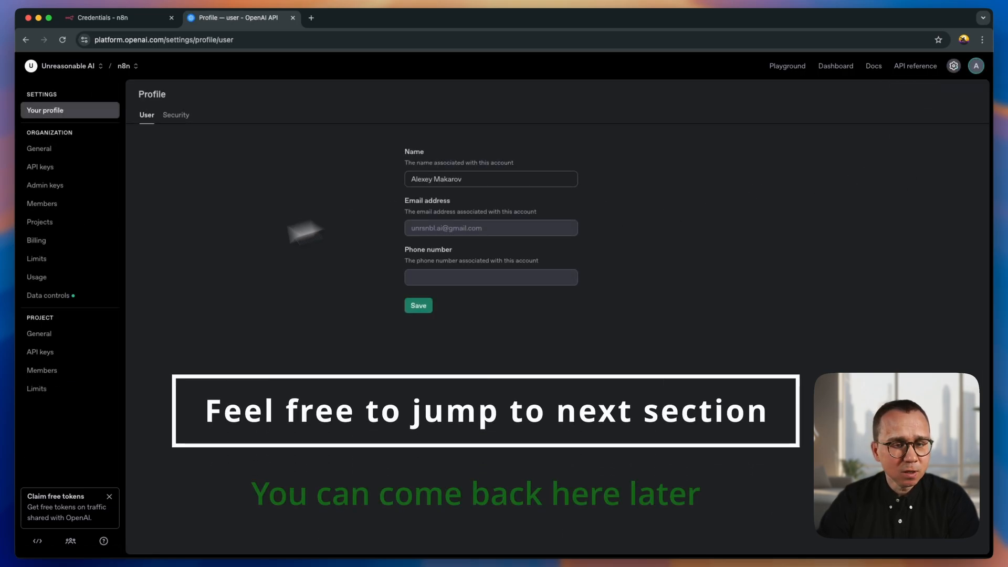
pyautogui.click(46, 352)
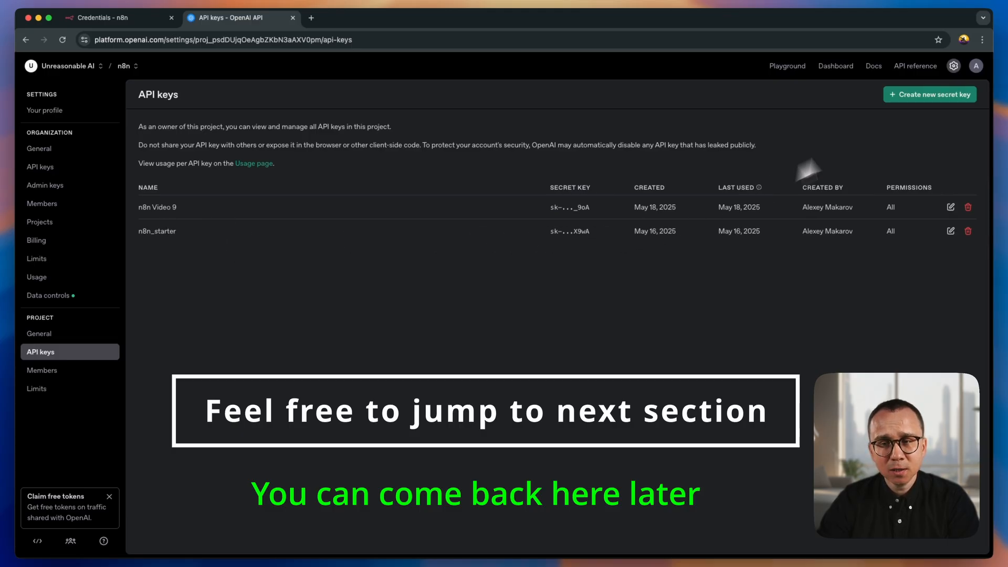
# - Create a new secret key named "Video 9 - new key" and copy the generated key
pyautogui.click(922, 94)
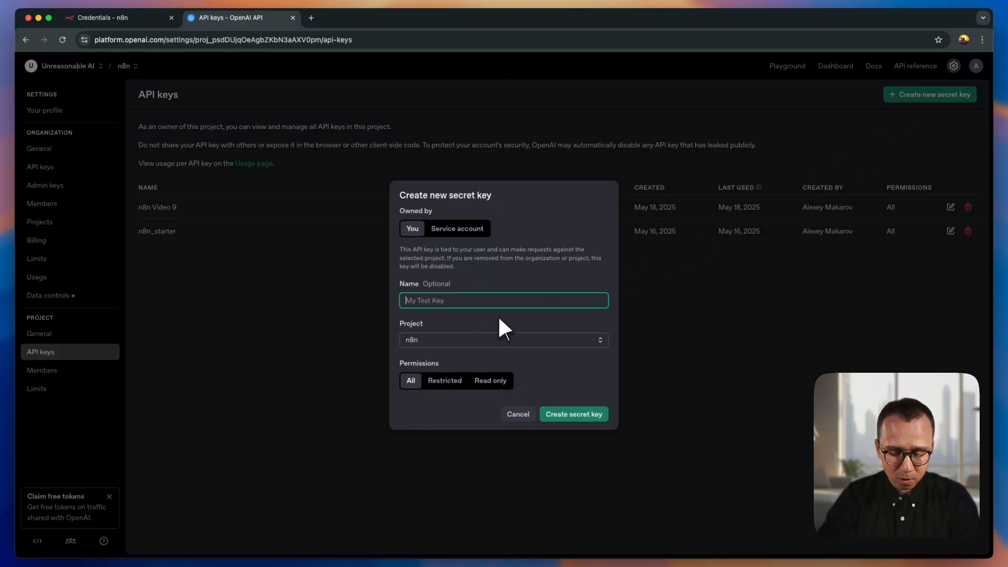
pyautogui.write('Vide')
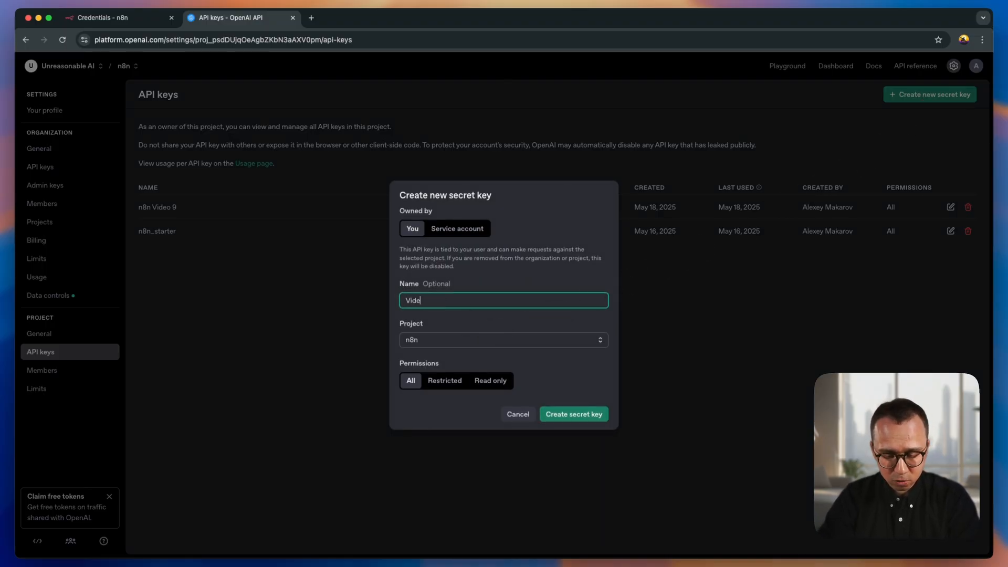
pyautogui.write('o 9 - new key')
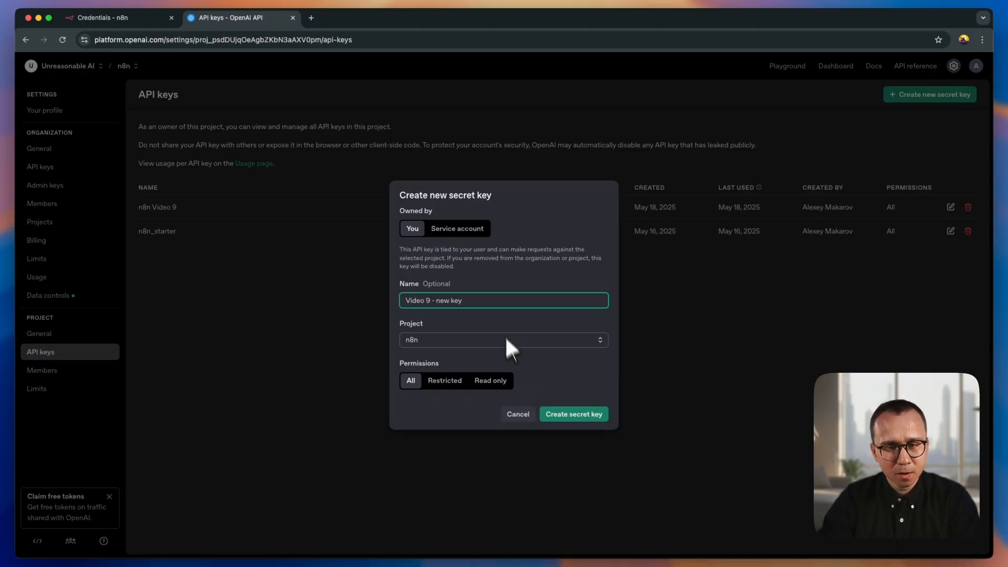
pyautogui.click(566, 414)
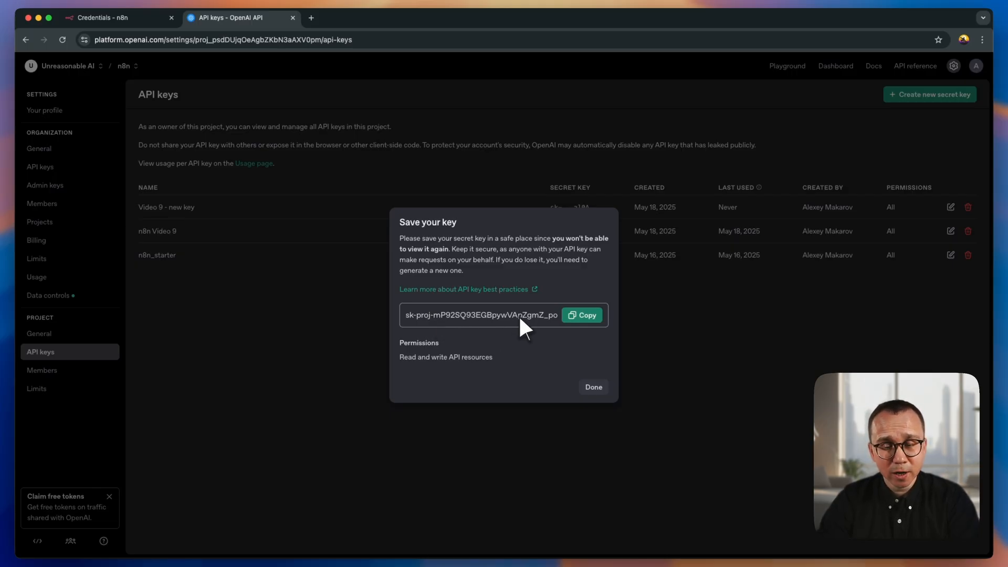
pyautogui.click(584, 315)
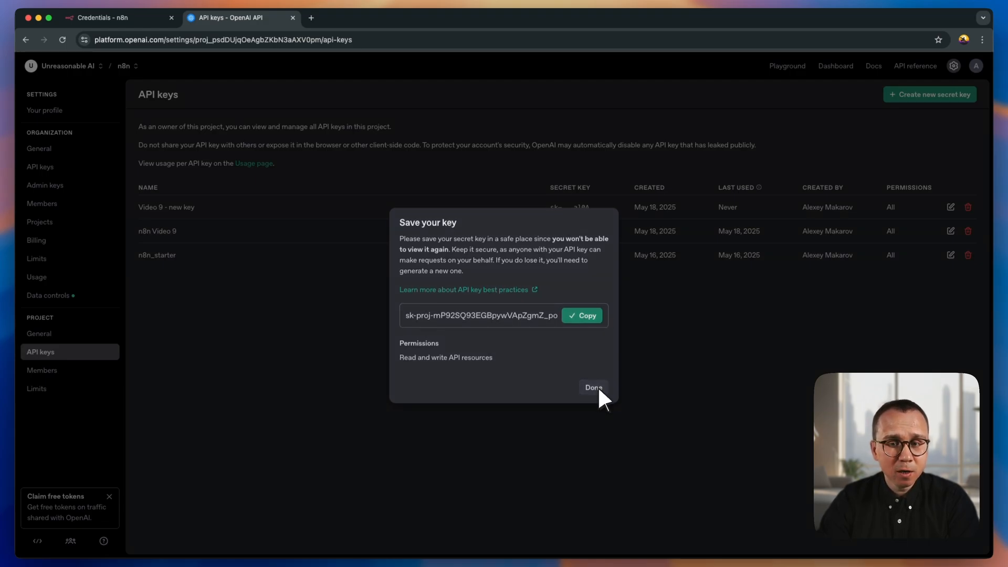
pyautogui.click(597, 387)
# - Return to n8n and add a new credential of type OpenAi to the Personal project
pyautogui.click(125, 21)
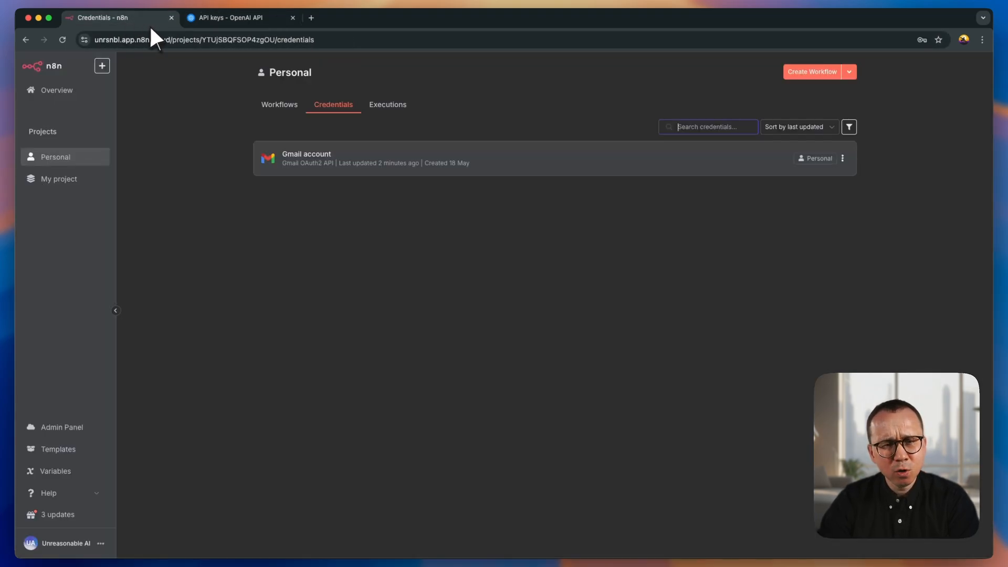
pyautogui.click(852, 70)
pyautogui.click(827, 96)
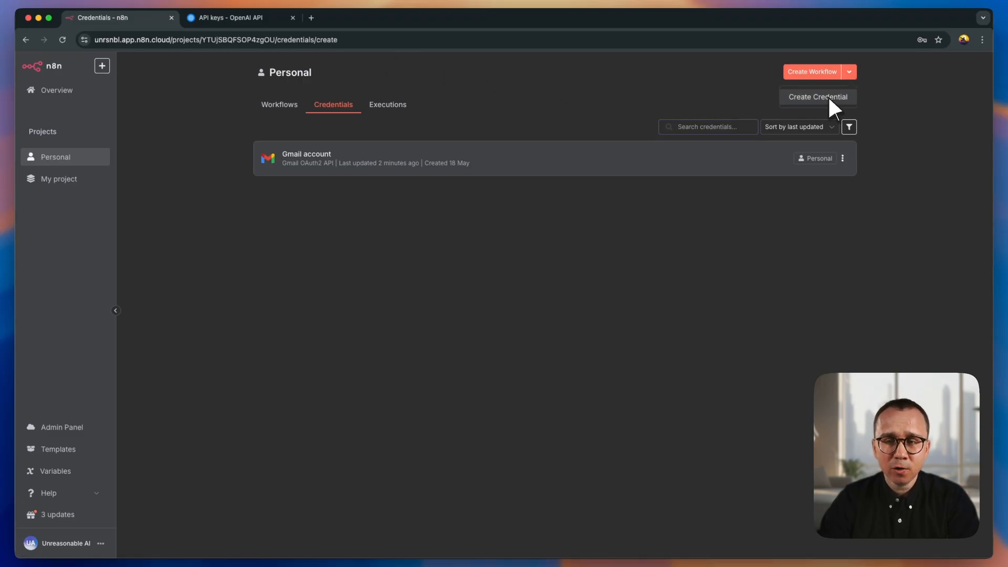
pyautogui.write('opena')
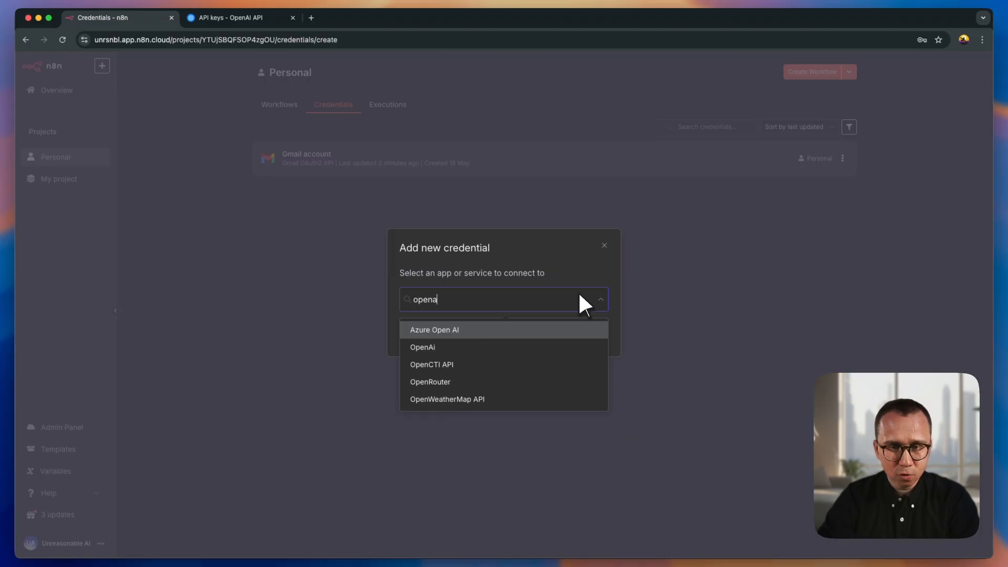
pyautogui.click(427, 331)
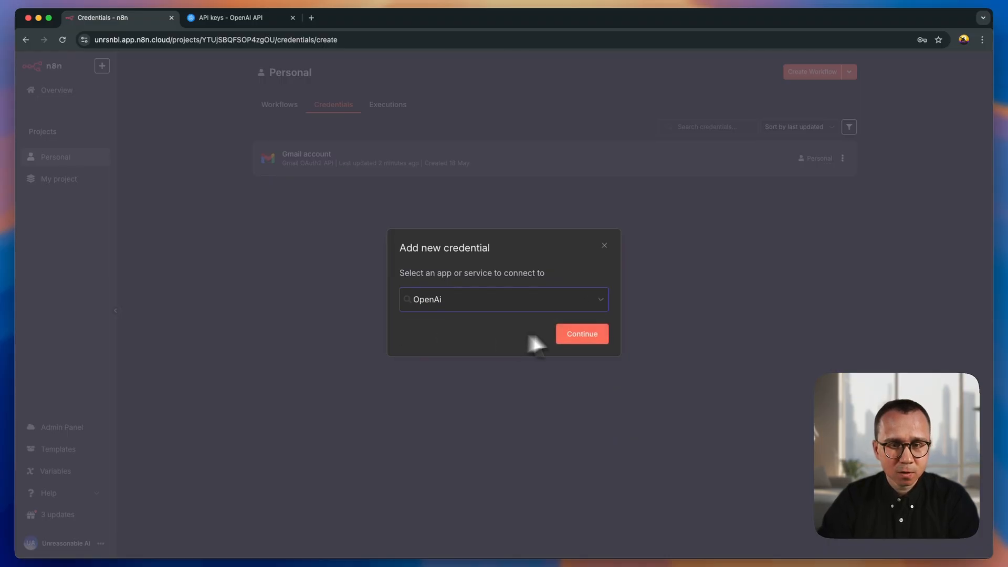
pyautogui.click(583, 332)
# - Replace the autofilled content of the OpenAi credential's API Key with the copied API key, then save and close the credential
pyautogui.press('super+v')
pyautogui.click(527, 241)
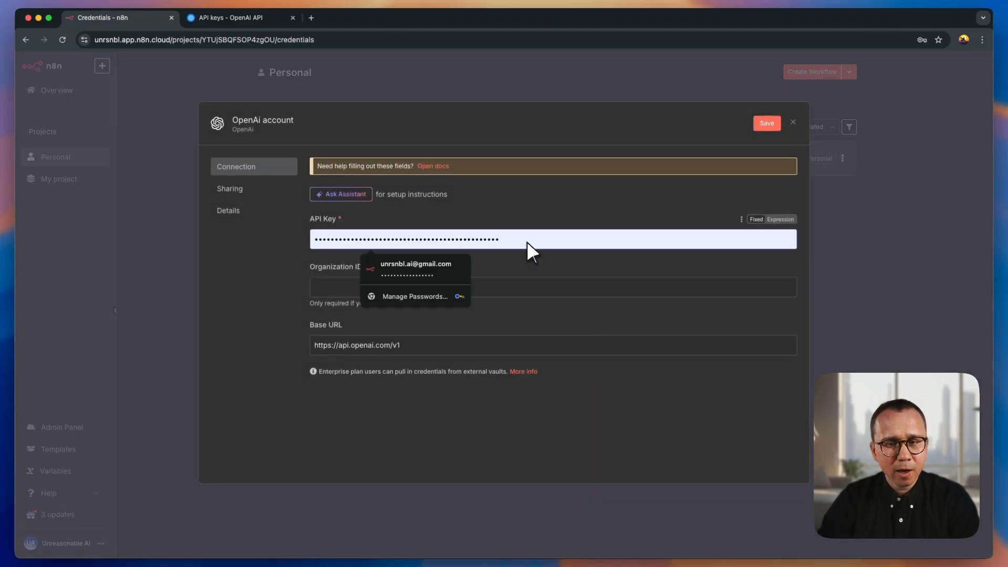
pyautogui.moveTo(537, 239); pyautogui.dragTo(274, 248)
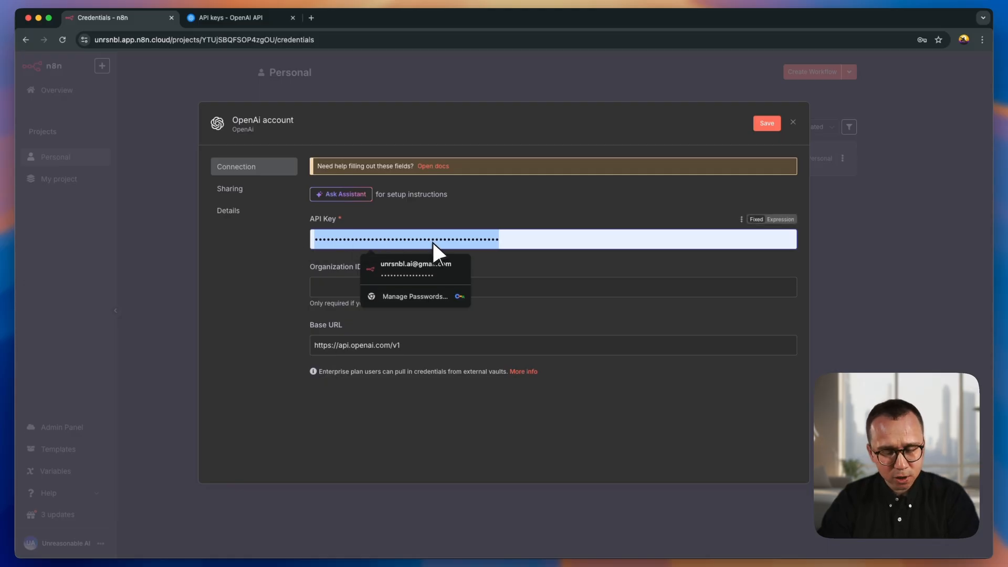
pyautogui.press('super+v')
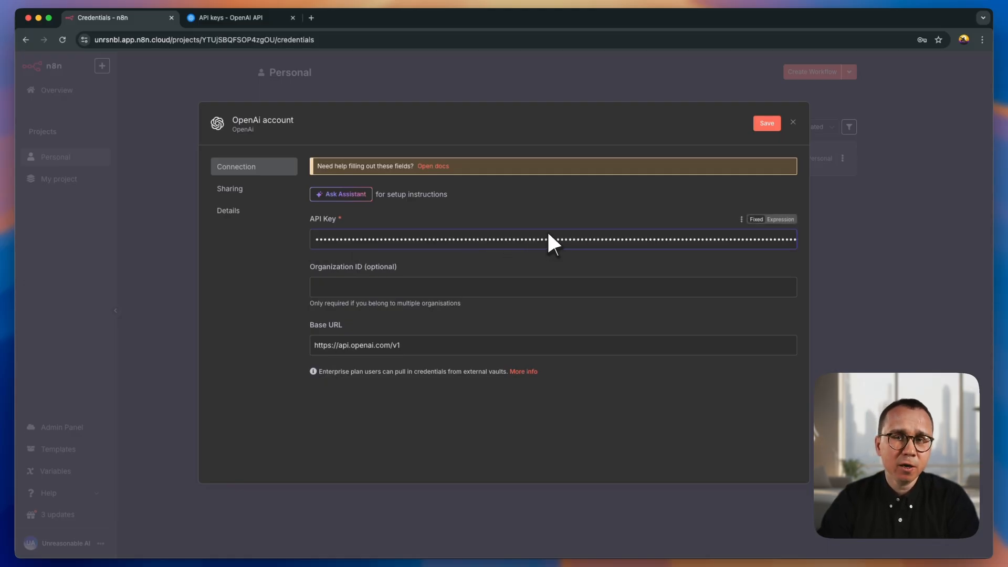
pyautogui.click(771, 123)
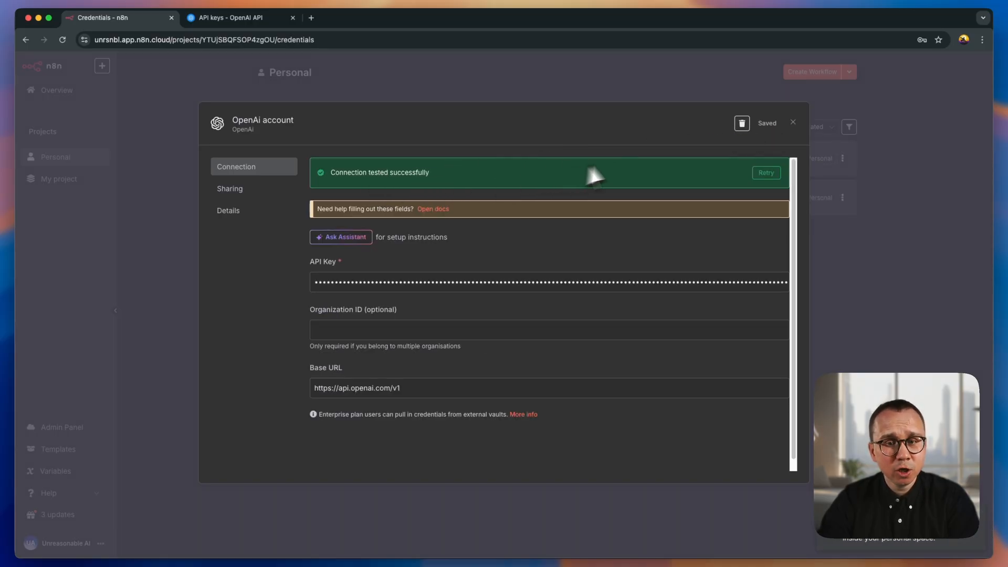
pyautogui.click(793, 122)
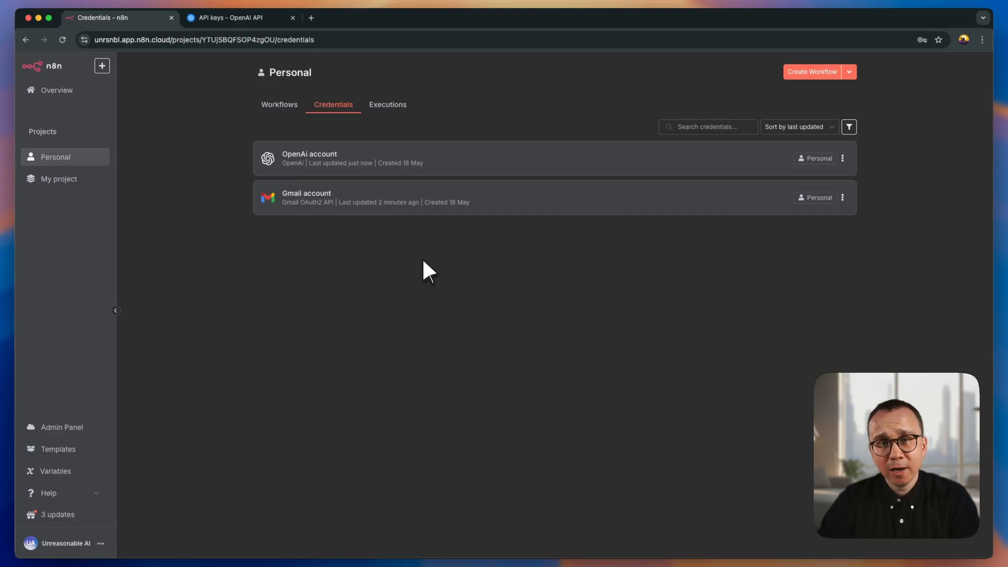
# - Add a new credential of type Telegram API to the Personal project
pyautogui.click(849, 73)
pyautogui.click(820, 96)
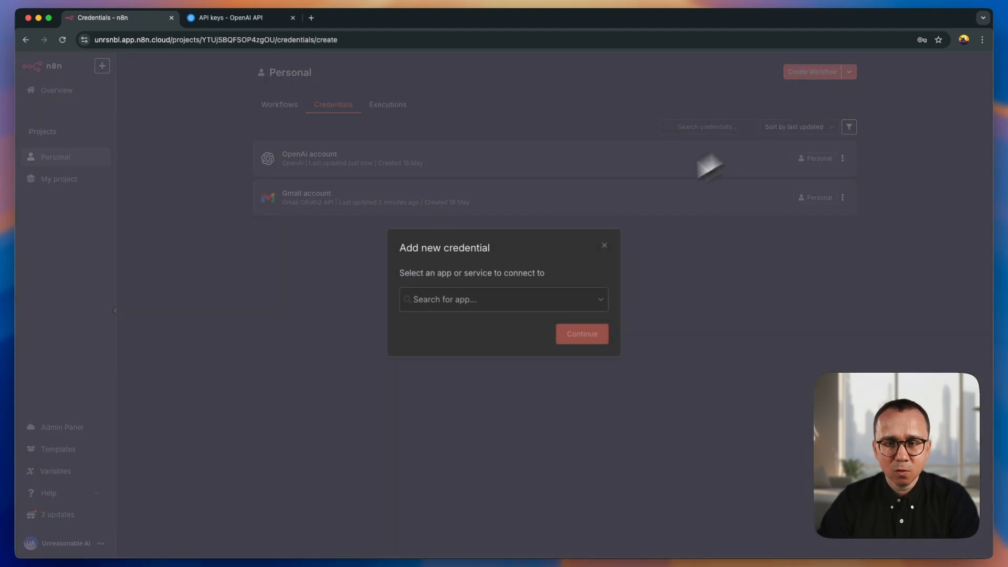
pyautogui.click(503, 304)
pyautogui.write('teleg')
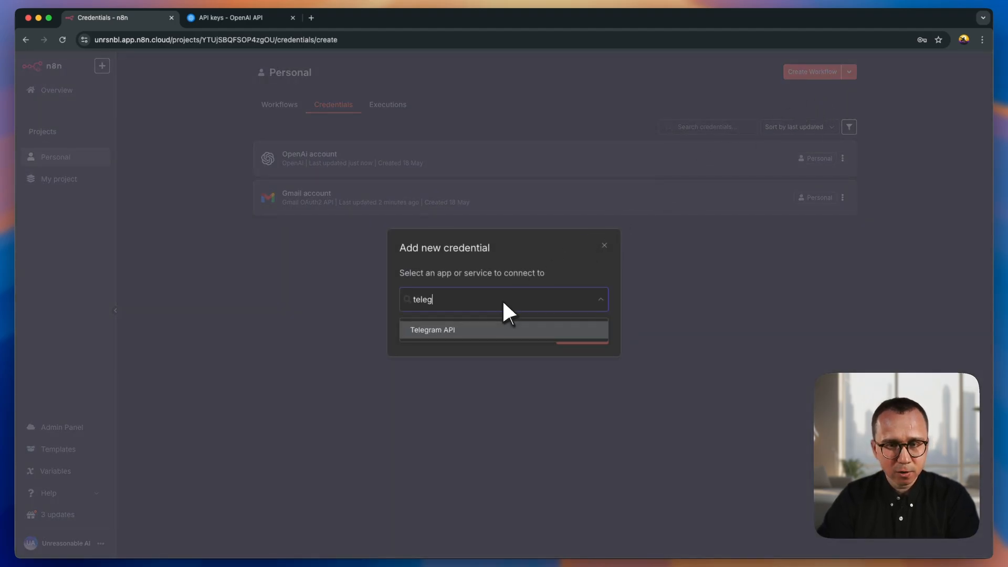
pyautogui.click(484, 327)
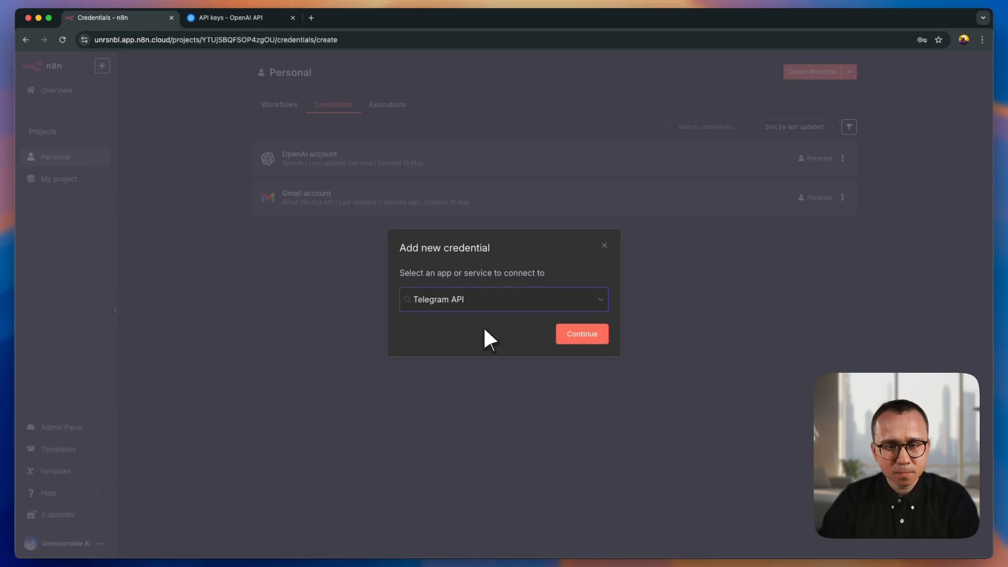
pyautogui.click(583, 336)
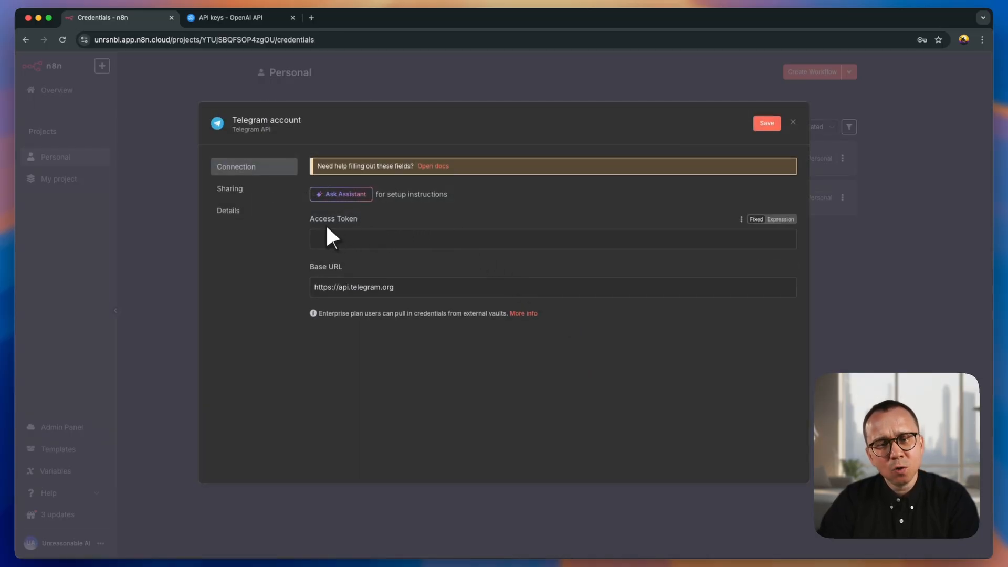
pyautogui.click(363, 239)
pyautogui.click(327, 253)
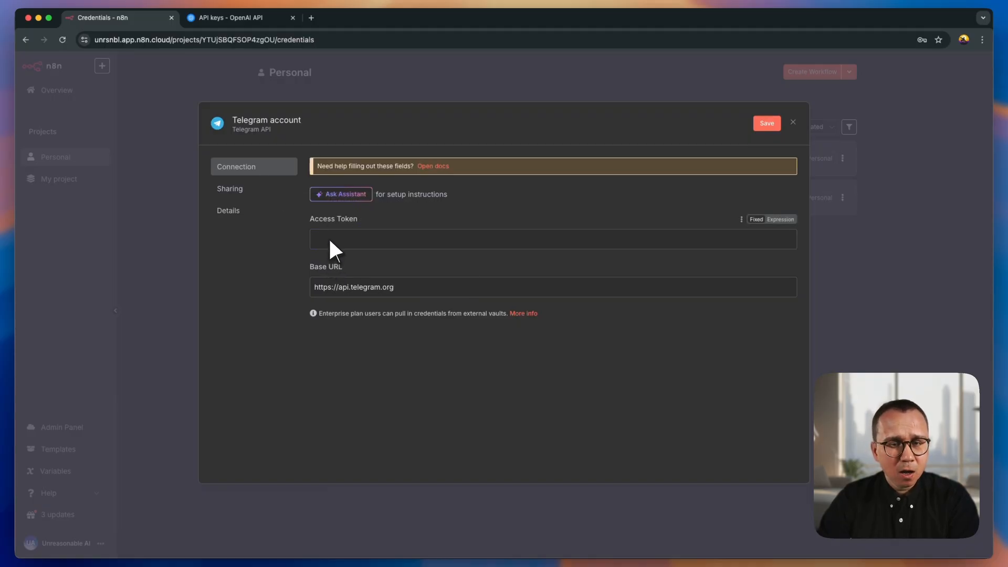
pyautogui.click(330, 239)
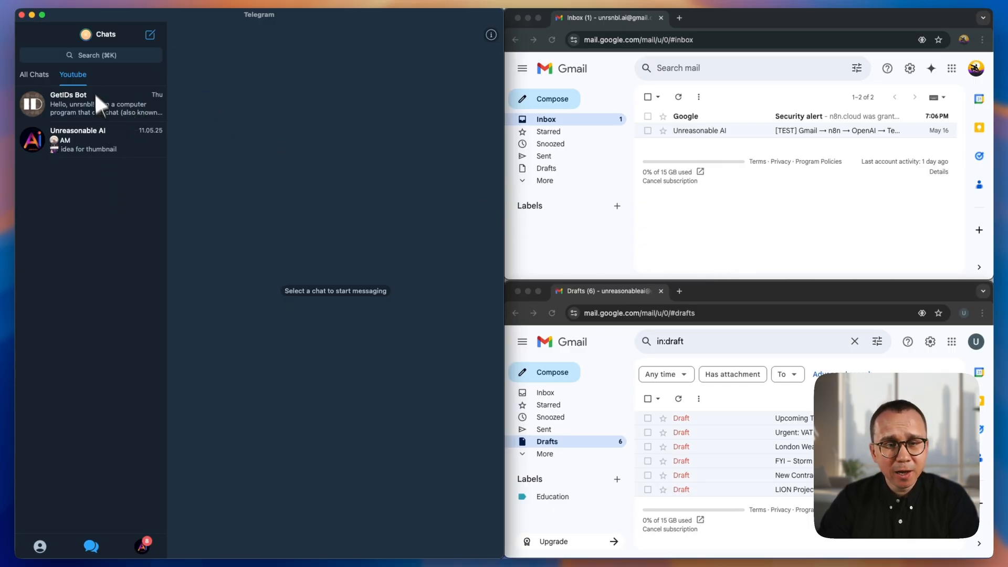
# - Switch to Telegram, search for BotFather and start a chat with it
pyautogui.click(98, 56)
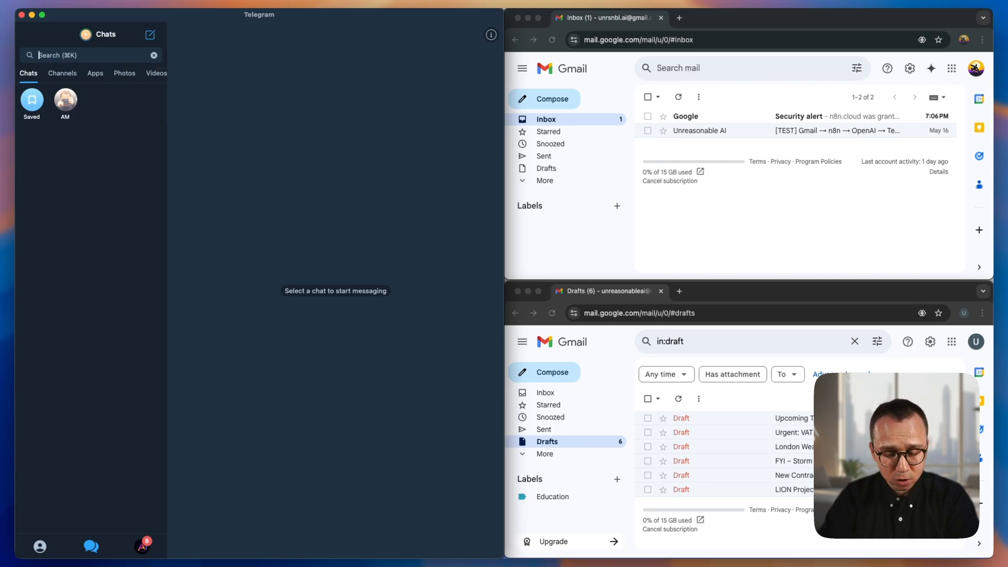
pyautogui.write('Bot')
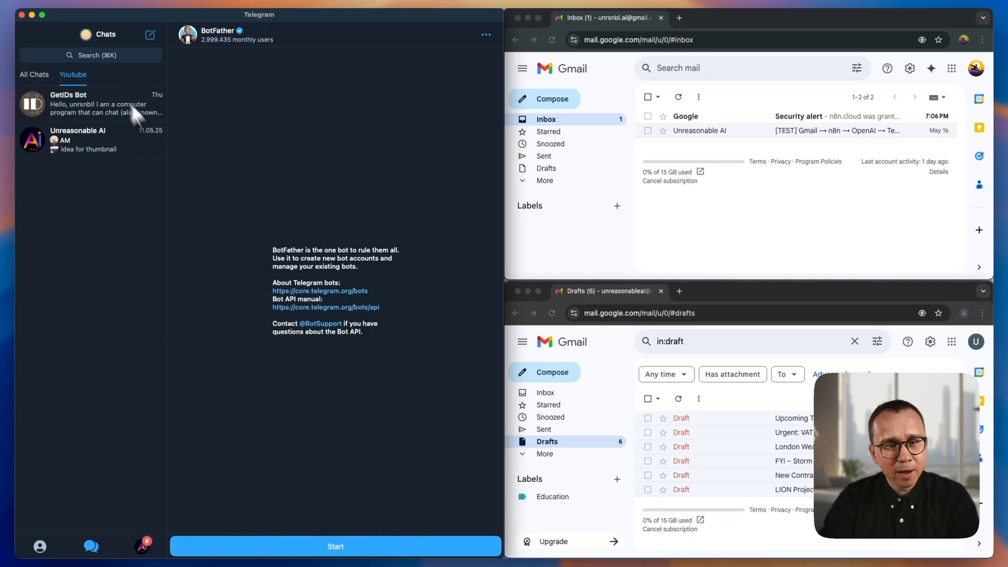
pyautogui.click(345, 548)
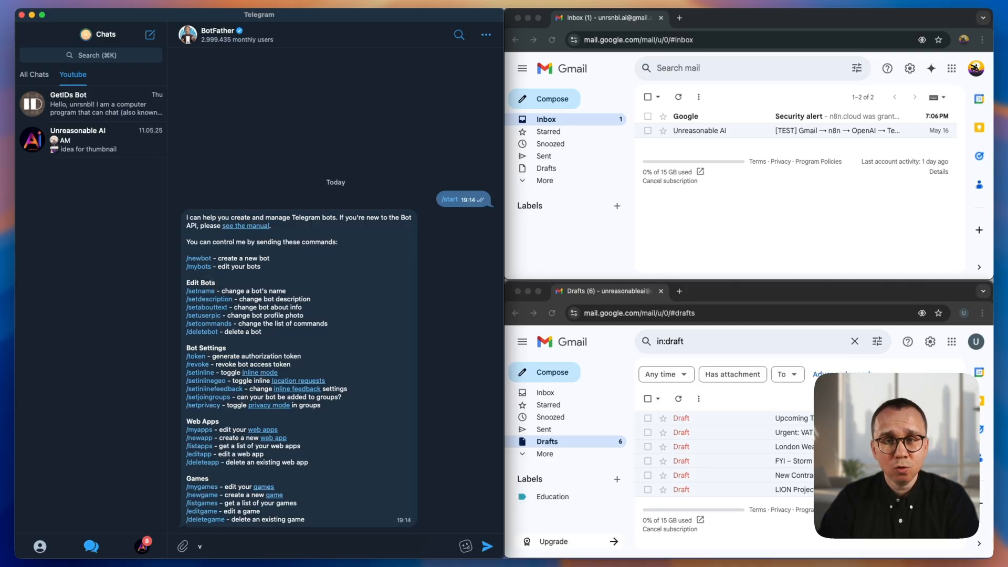
# - Request a new bot from BotFather with the /newbot command and name it n8n_starter_bot
pyautogui.click(199, 258)
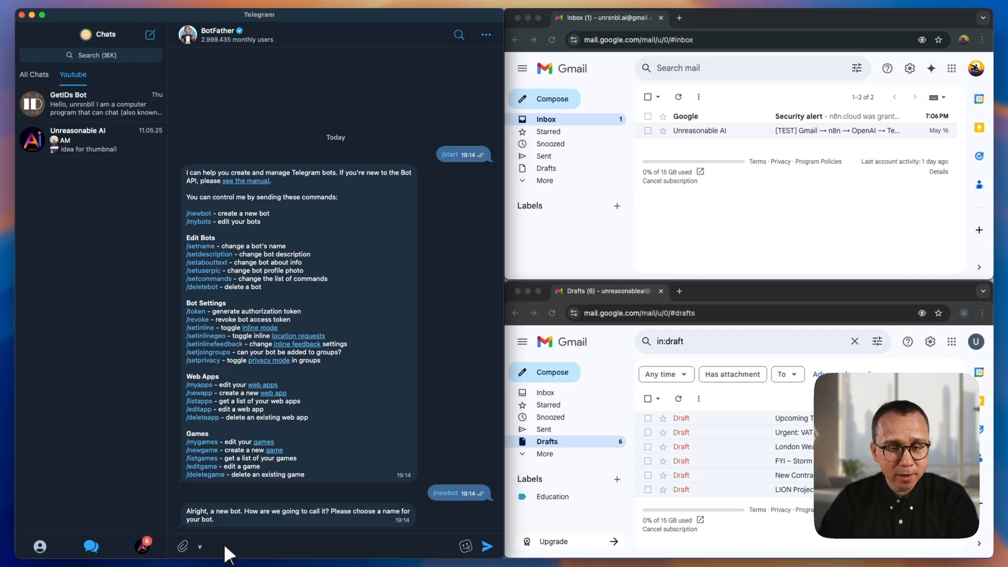
pyautogui.press('BackSpace')
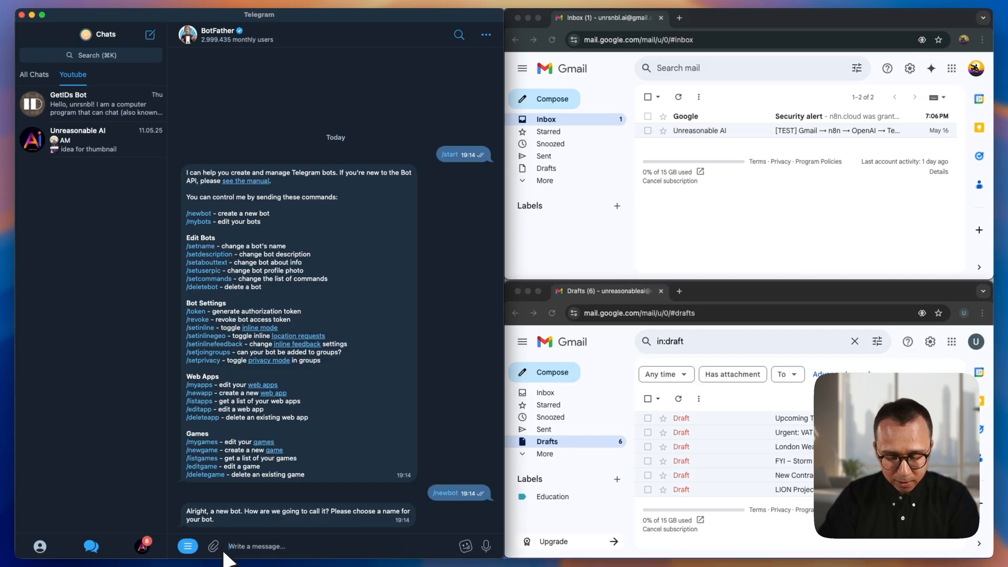
pyautogui.write('n8n_starter')
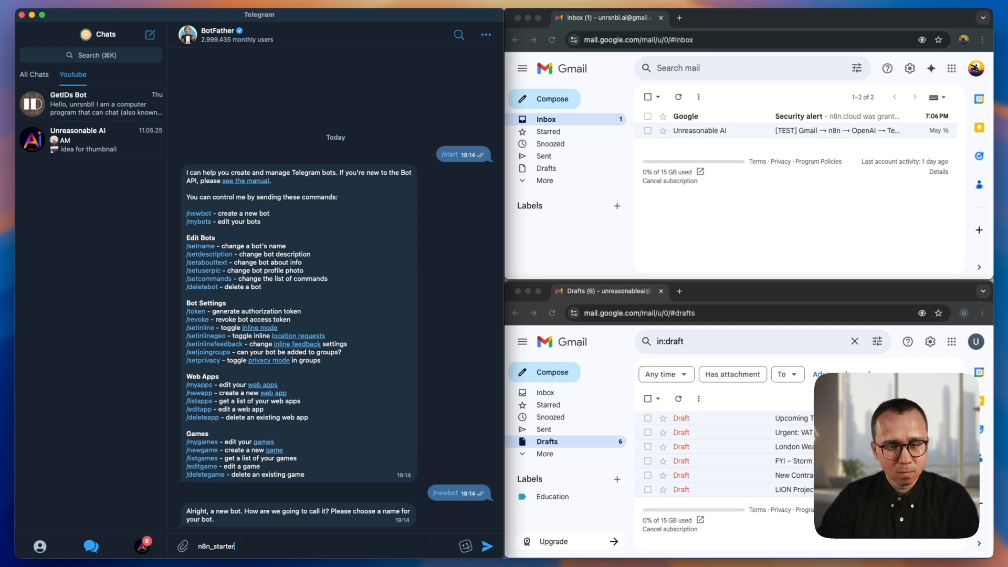
pyautogui.write('_bot')
pyautogui.press('Return')
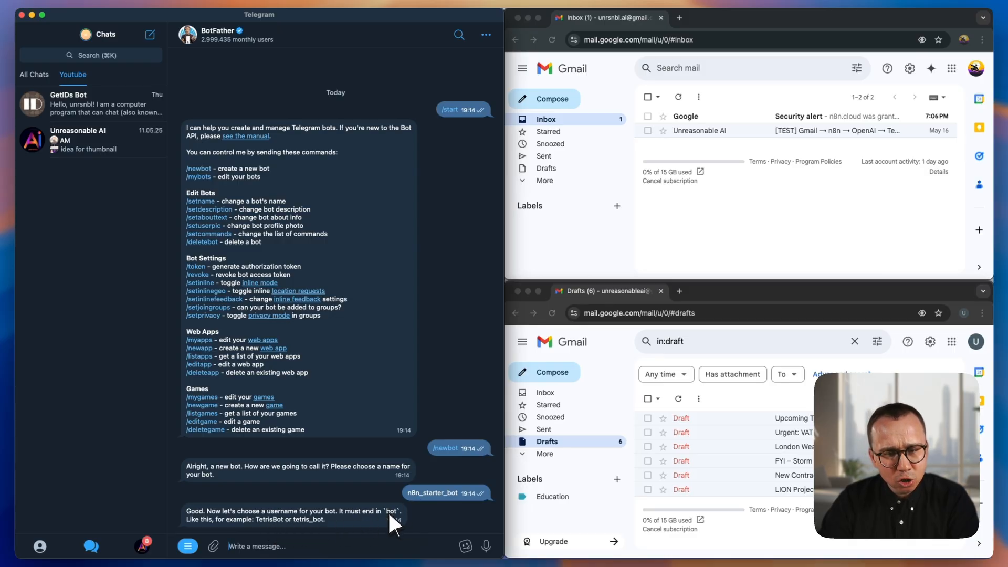
# - Try to reuse the bot's name, n8n_starter_bot, as its username
pyautogui.moveTo(398, 511); pyautogui.dragTo(398, 512)
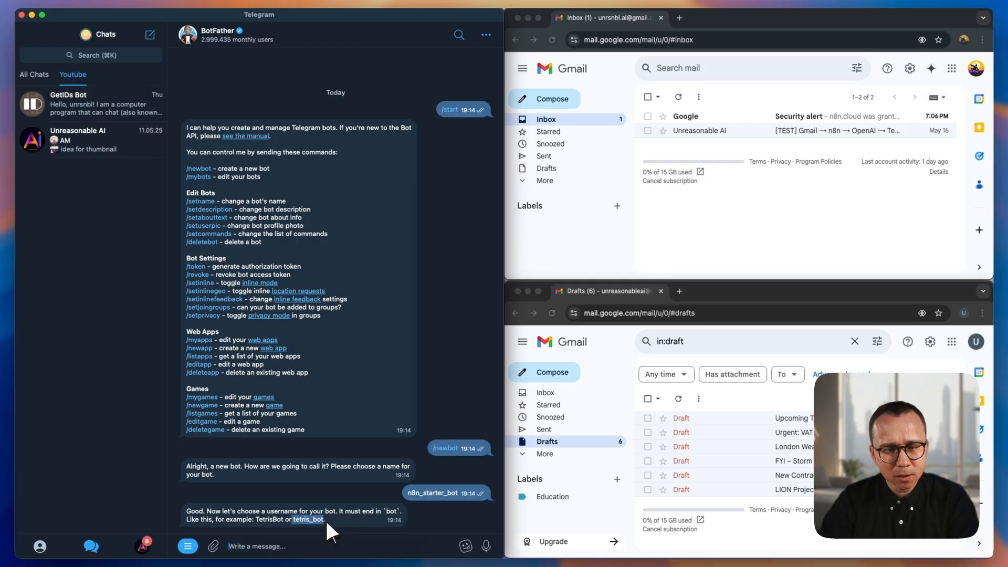
pyautogui.click(410, 492)
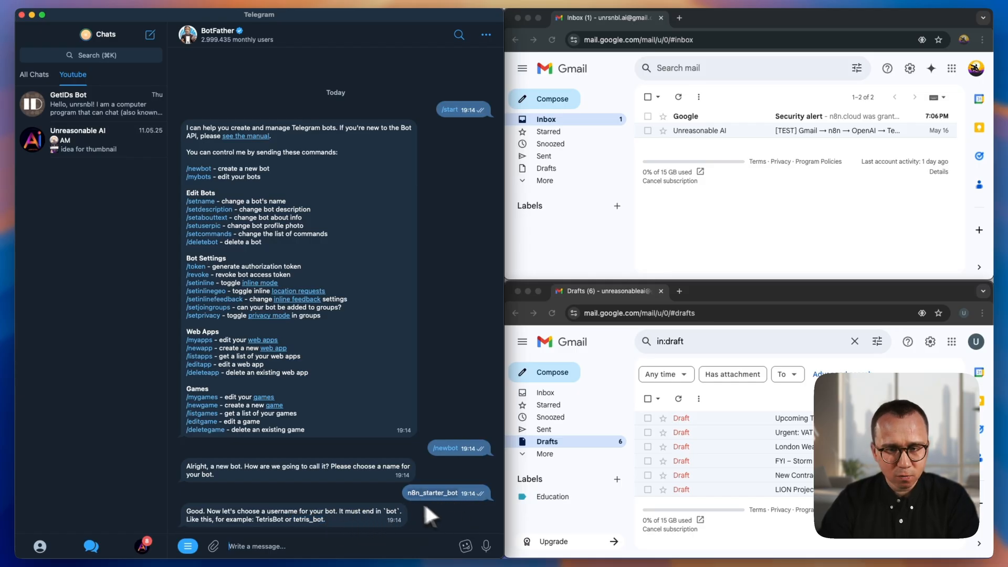
pyautogui.write('n8n_starter_bot')
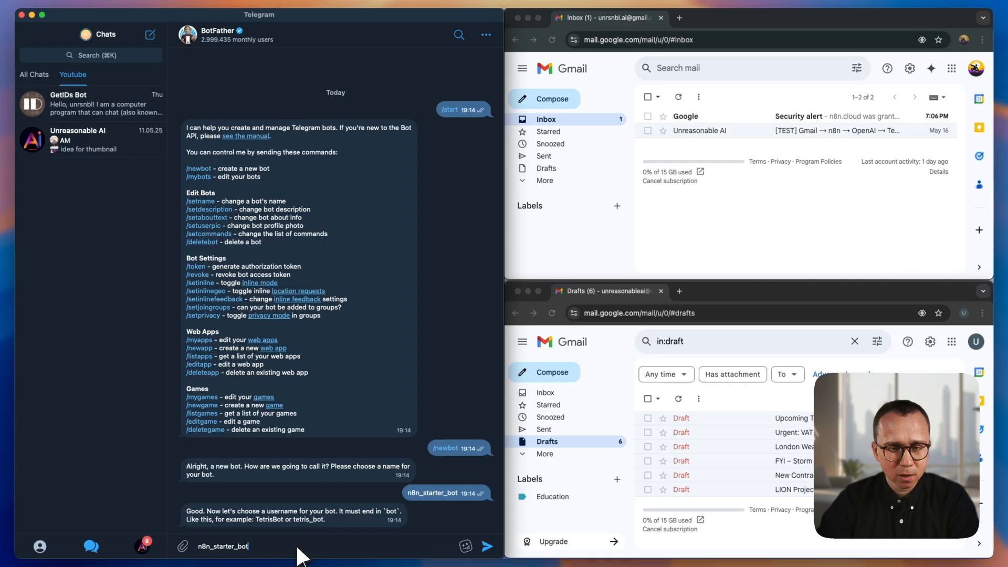
pyautogui.press('Return')
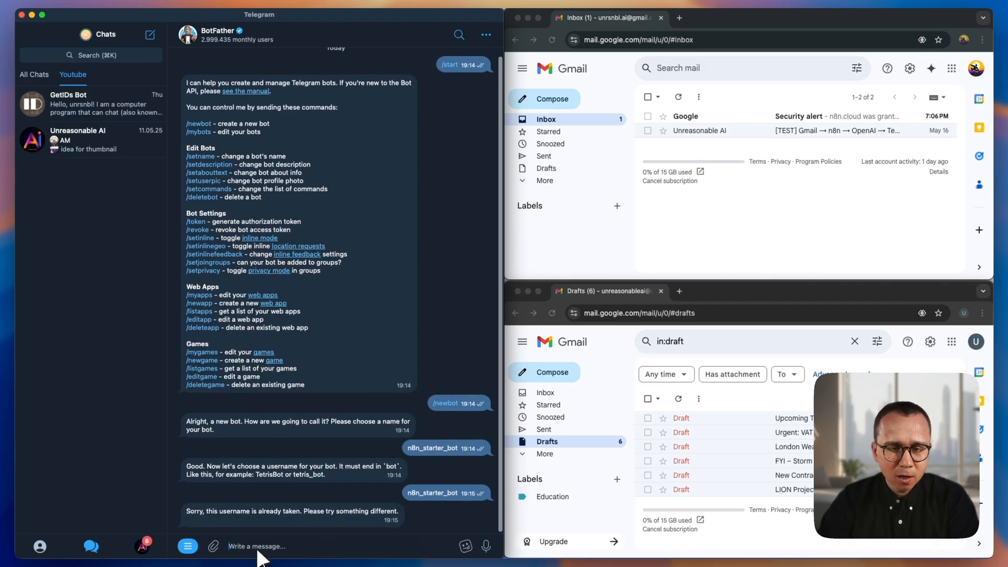
# - Submit n8n_starter_first_bot as the new bot's username
pyautogui.write('n8n_starter_bot')
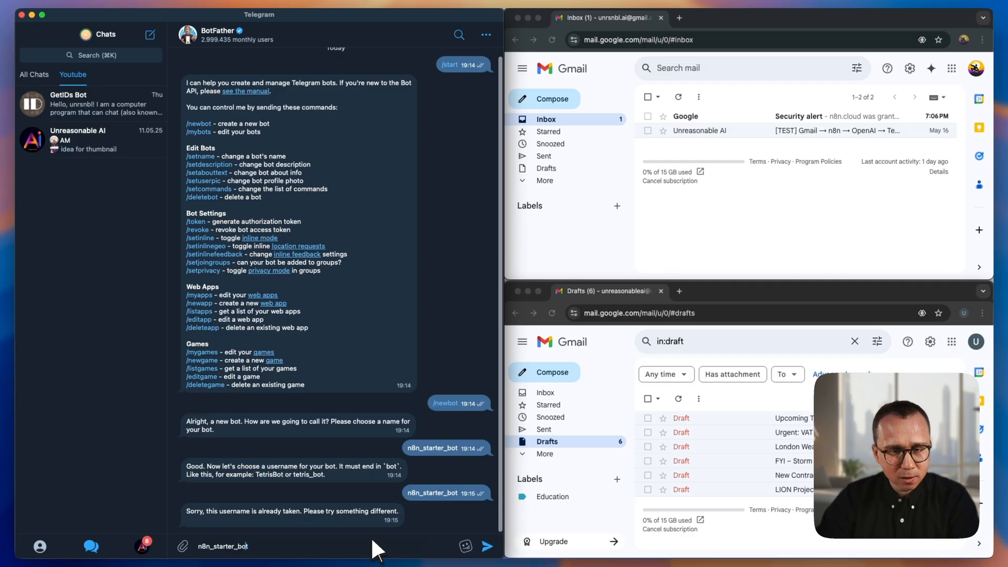
pyautogui.press('Left')
pyautogui.press('Left')
pyautogui.press('Left')
pyautogui.press('Left')
pyautogui.write('_')
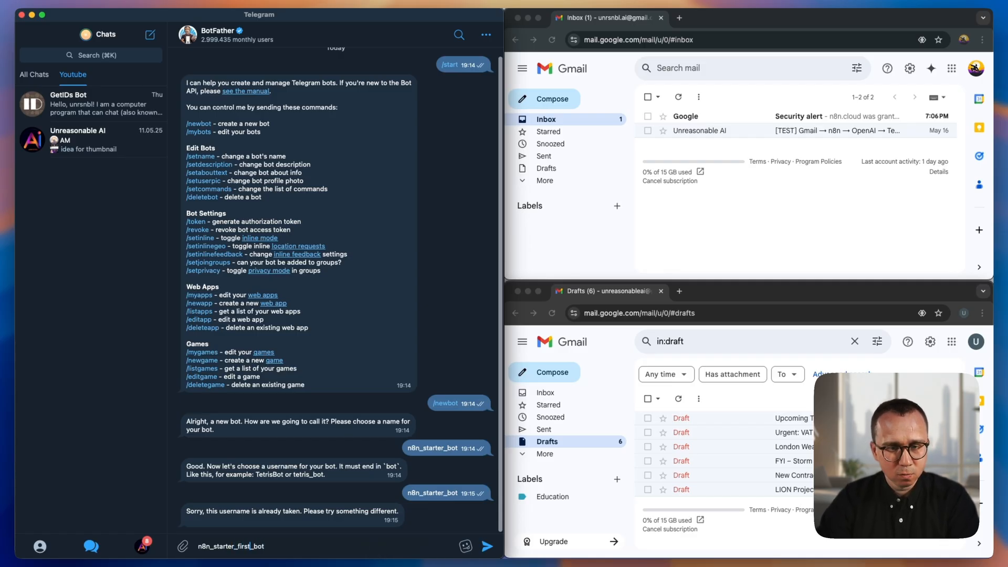
pyautogui.press('Return')
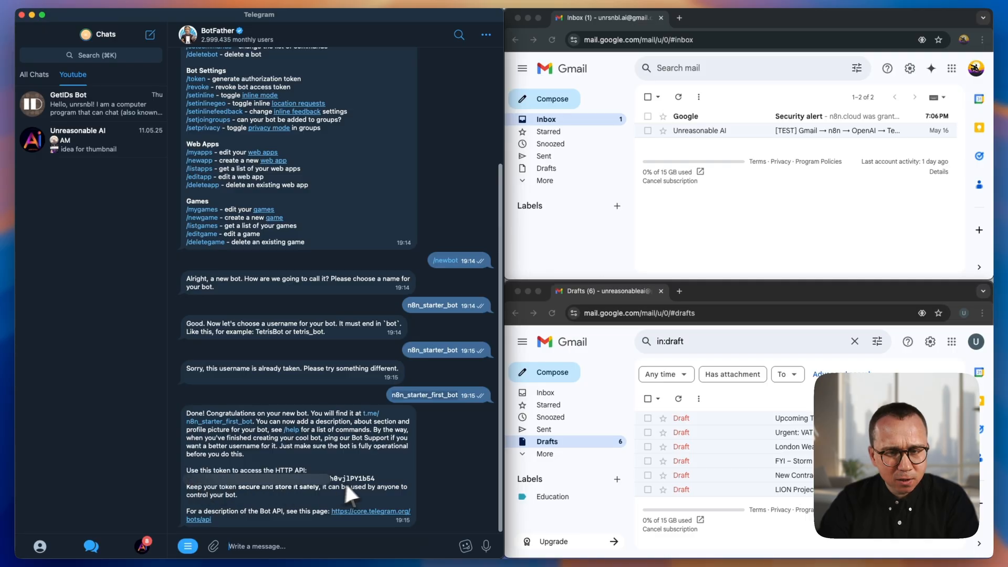
# - Copy the new bot's HTTP API token and paste it into the Telegram credential's Access Token in n8n
pyautogui.moveTo(386, 479); pyautogui.dragTo(269, 479)
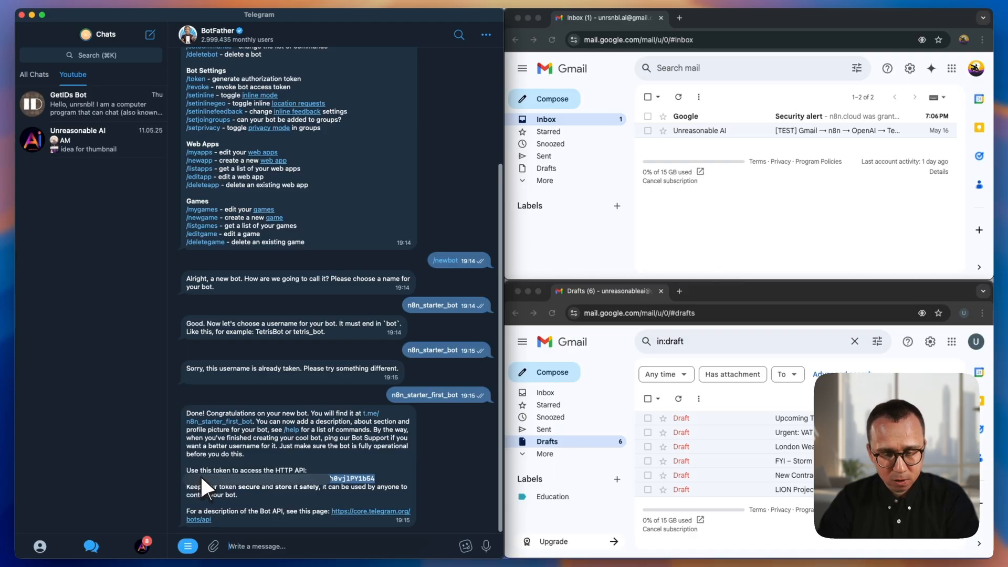
pyautogui.hotkey('ctrl', 'Left')
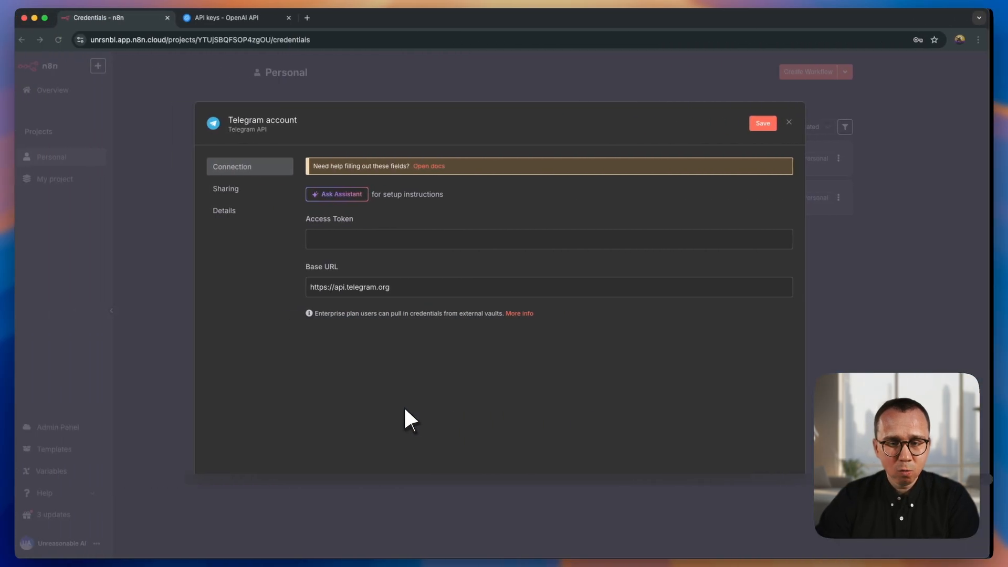
pyautogui.click(418, 240)
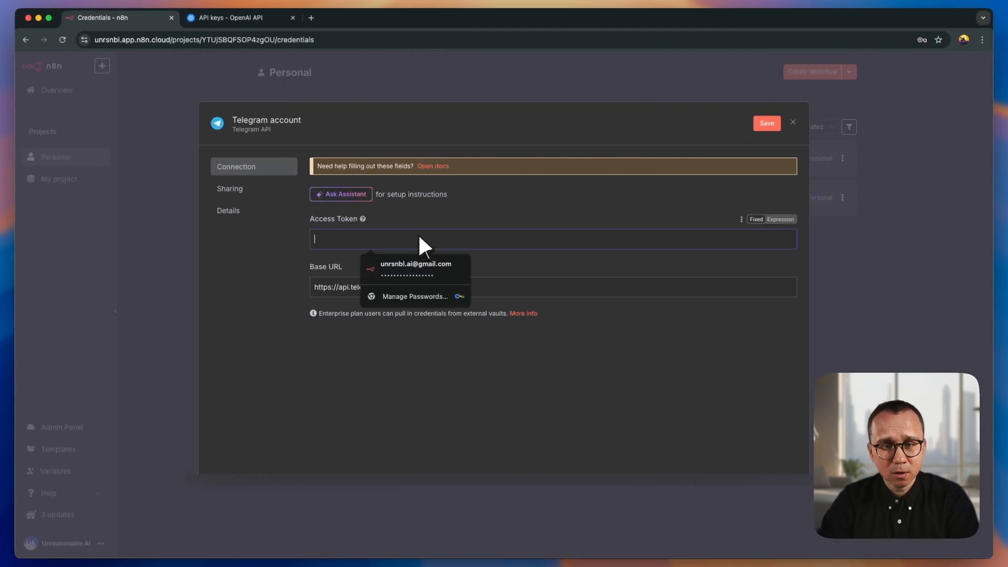
pyautogui.press('super+v')
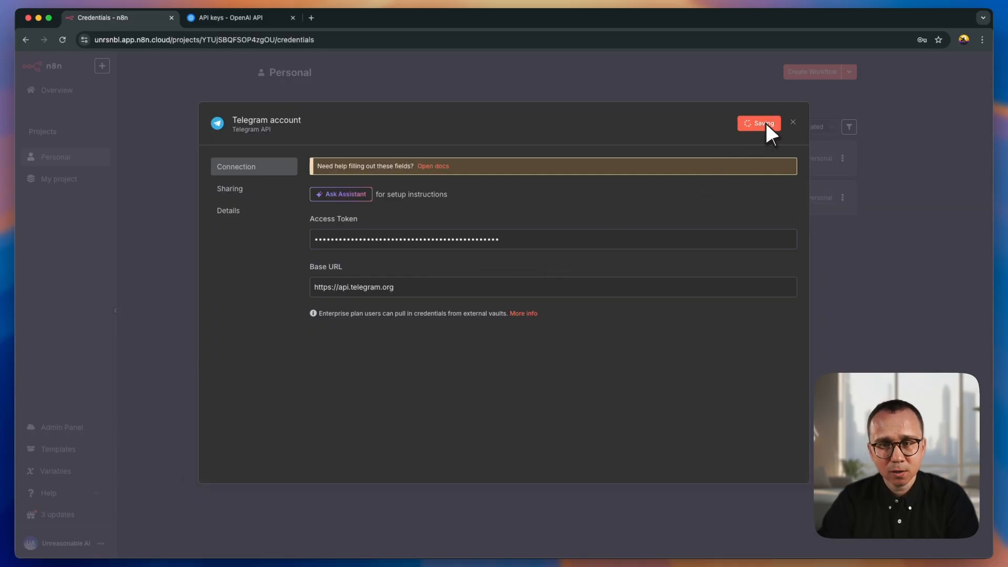
# - Save and close the Telegram credential, and decline the browser's offer to update the saved password
pyautogui.click(766, 123)
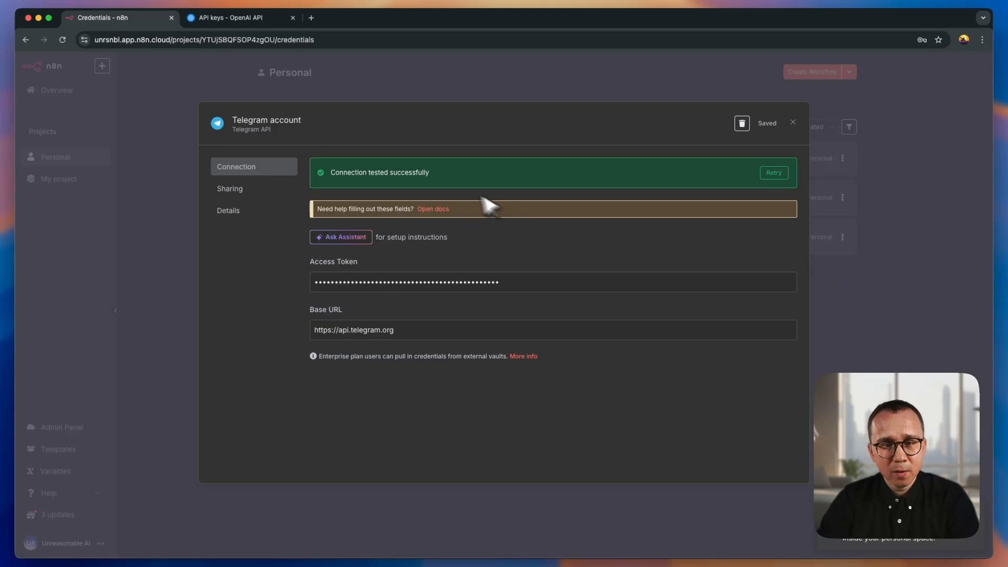
pyautogui.click(793, 123)
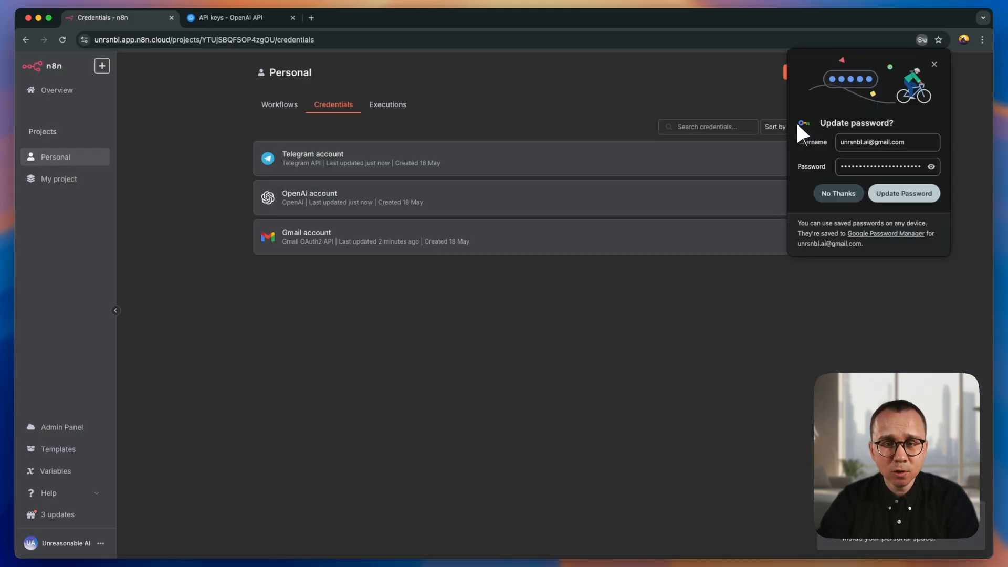
pyautogui.click(840, 194)
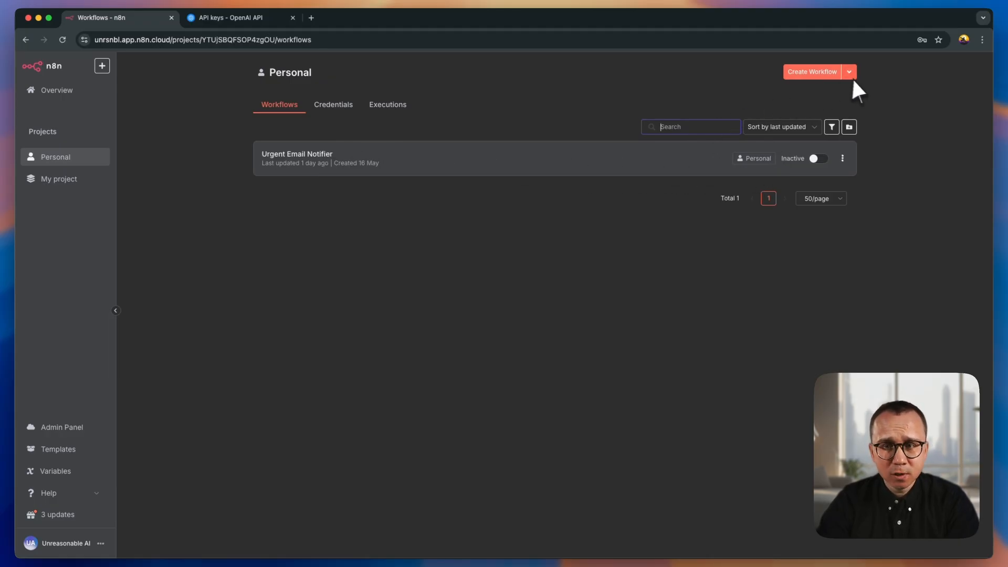
# - Create a new workflow in the Personal project and name it "First AI Workflow"
pyautogui.click(817, 73)
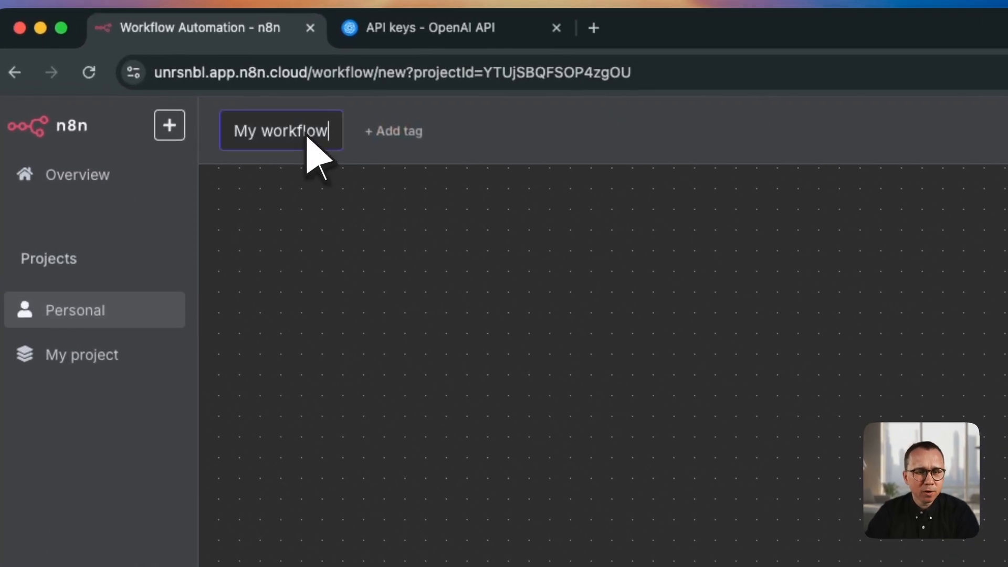
pyautogui.moveTo(329, 132); pyautogui.dragTo(222, 132)
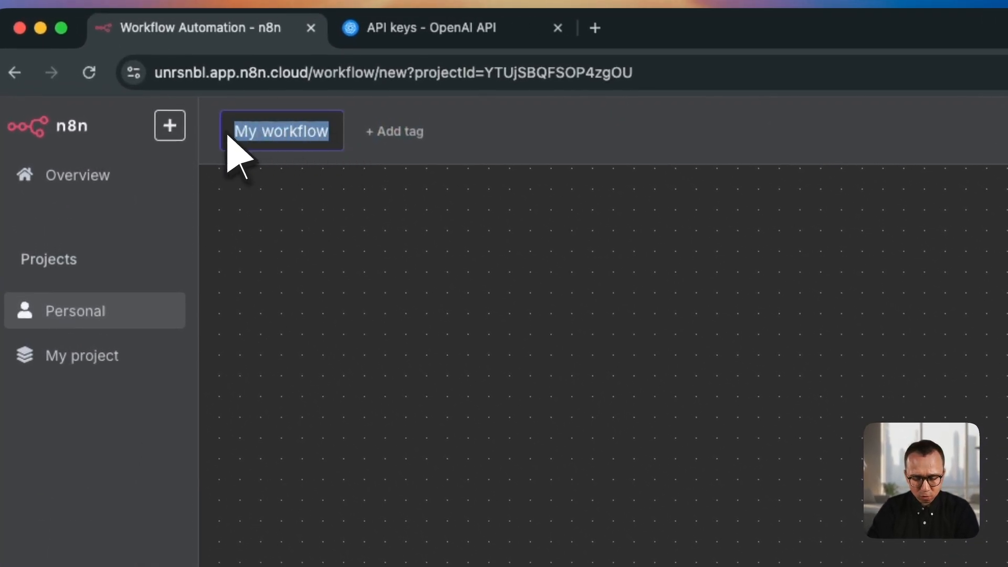
pyautogui.write('First ')
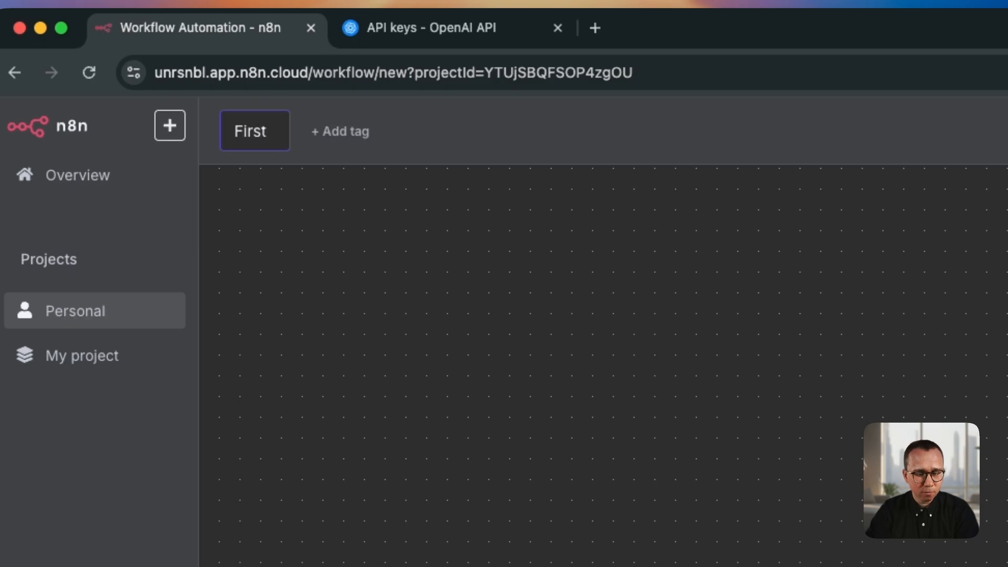
pyautogui.write('AI Work')
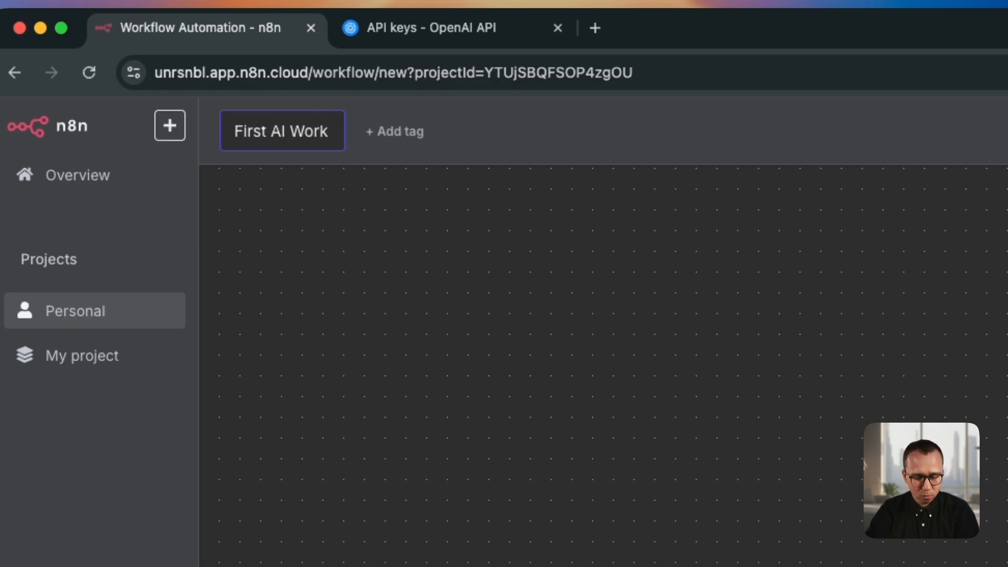
pyautogui.write('flow')
pyautogui.press('Return')
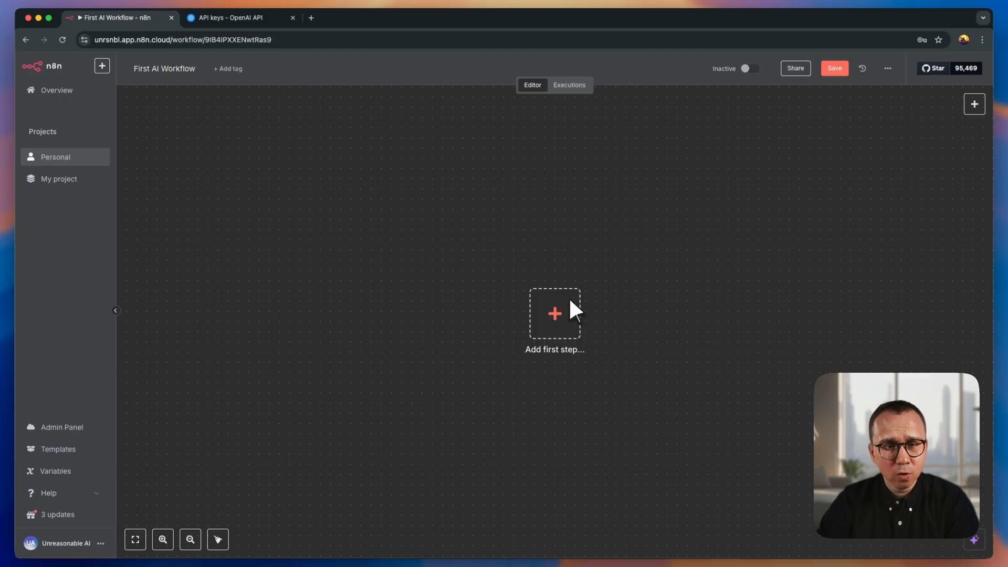
# - Add the Gmail "On message received" trigger as the workflow's first step
pyautogui.click(561, 311)
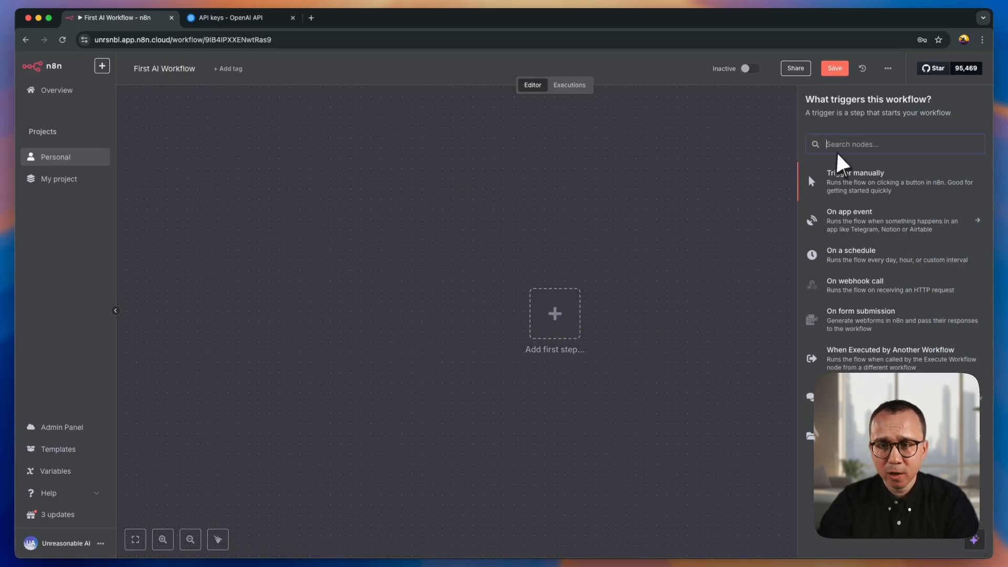
pyautogui.write('grm')
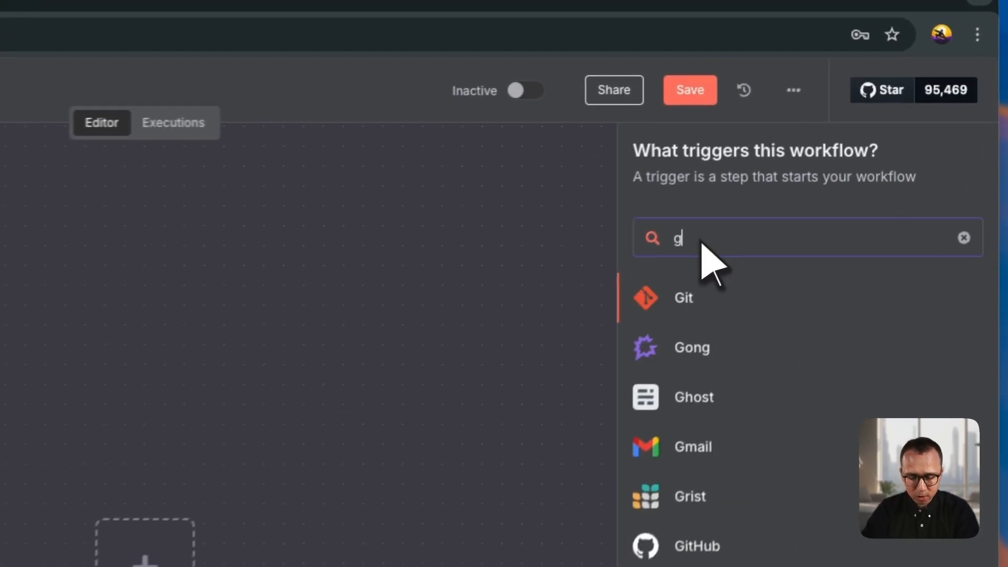
pyautogui.press('BackSpace')
pyautogui.press('BackSpace')
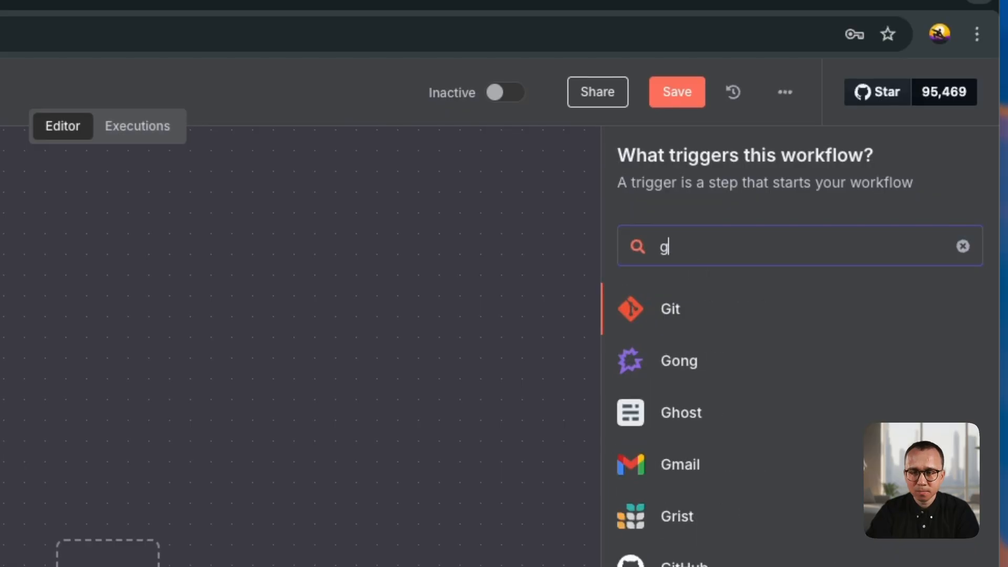
pyautogui.write('mail')
pyautogui.click(780, 294)
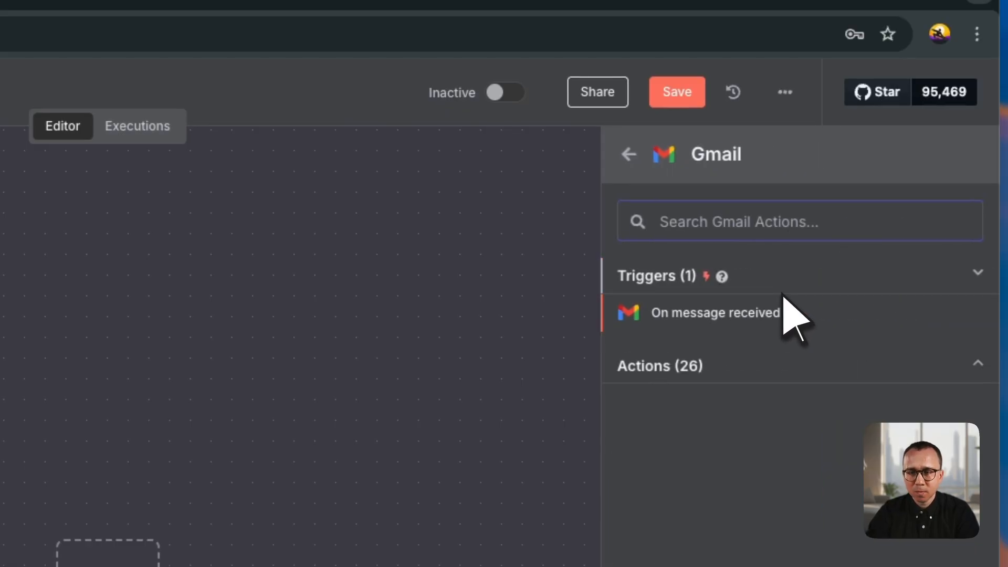
pyautogui.click(696, 314)
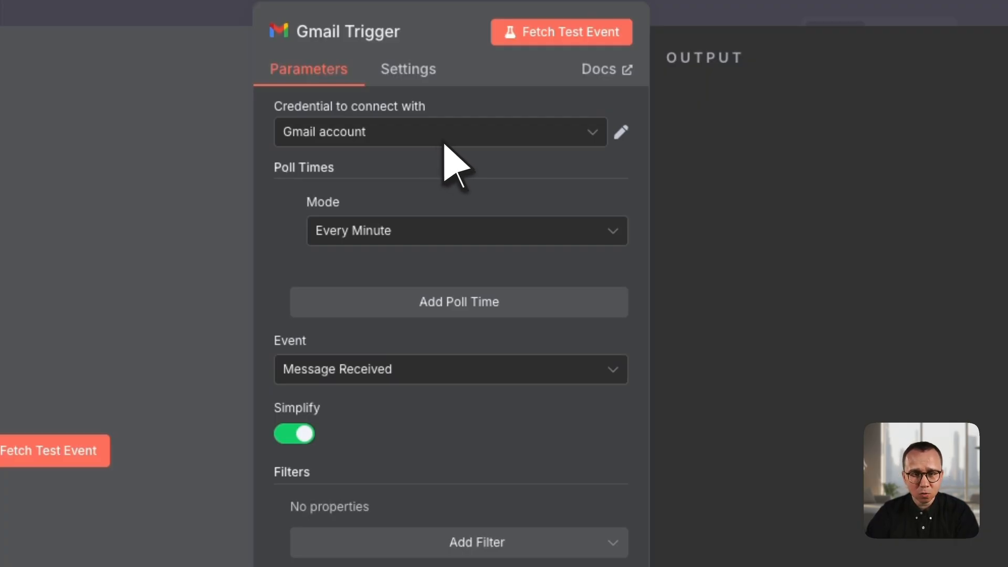
# - Choose Gmail account as the Gmail Trigger's credential and set its poll mode to Every Minute
pyautogui.click(465, 140)
pyautogui.click(404, 189)
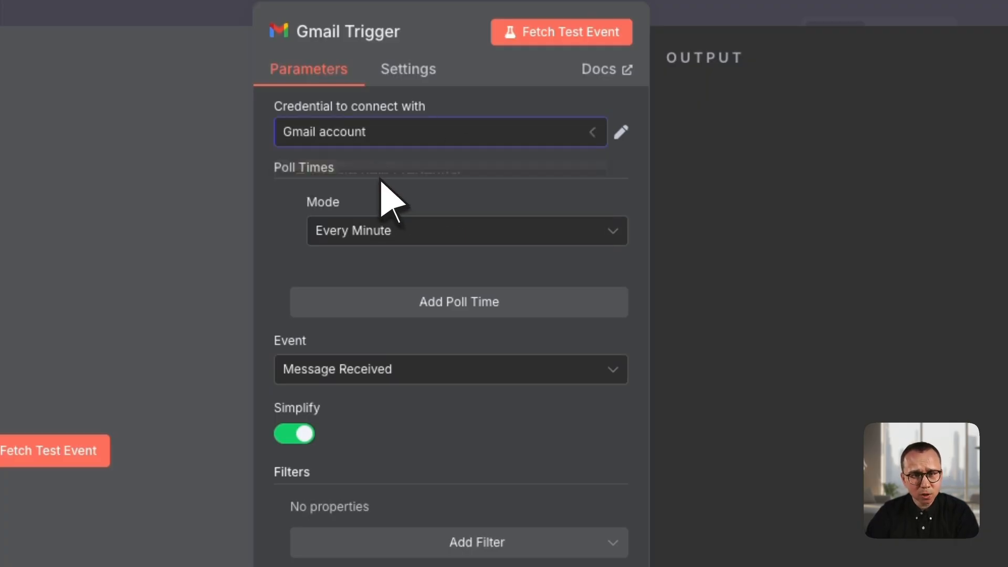
pyautogui.click(395, 234)
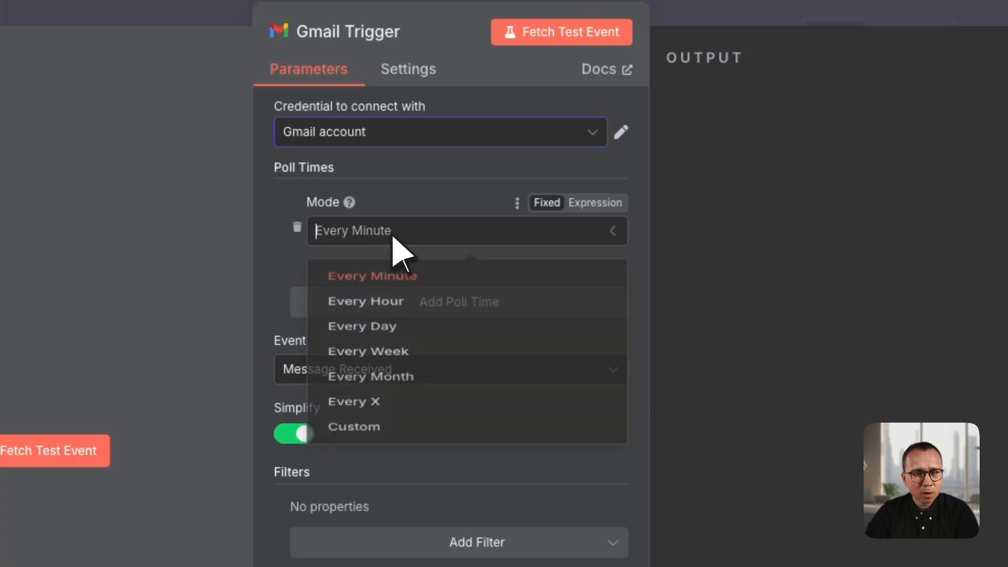
pyautogui.click(416, 292)
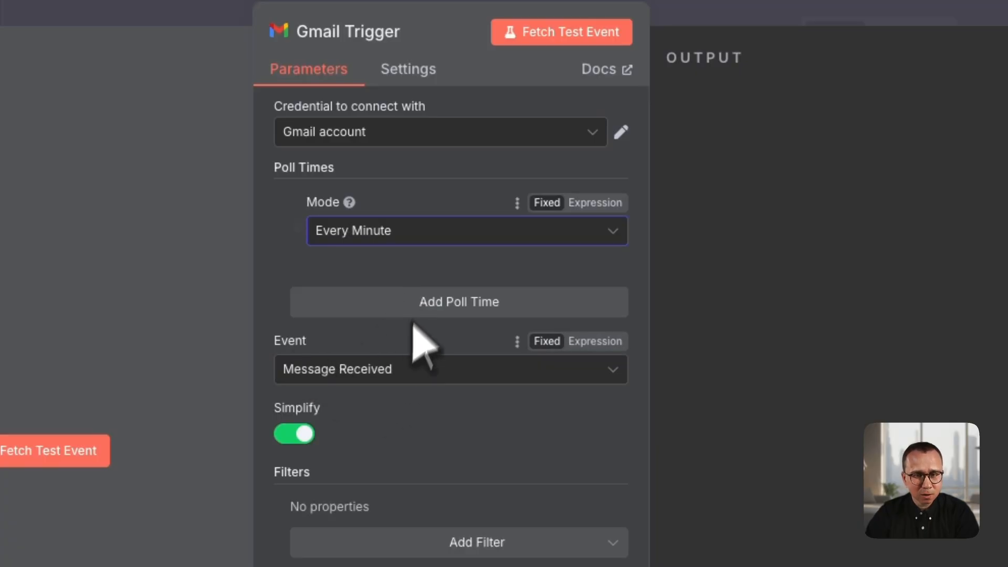
# - Set the Gmail Trigger's event to Message Received and fetch a test event
pyautogui.click(436, 369)
pyautogui.click(374, 422)
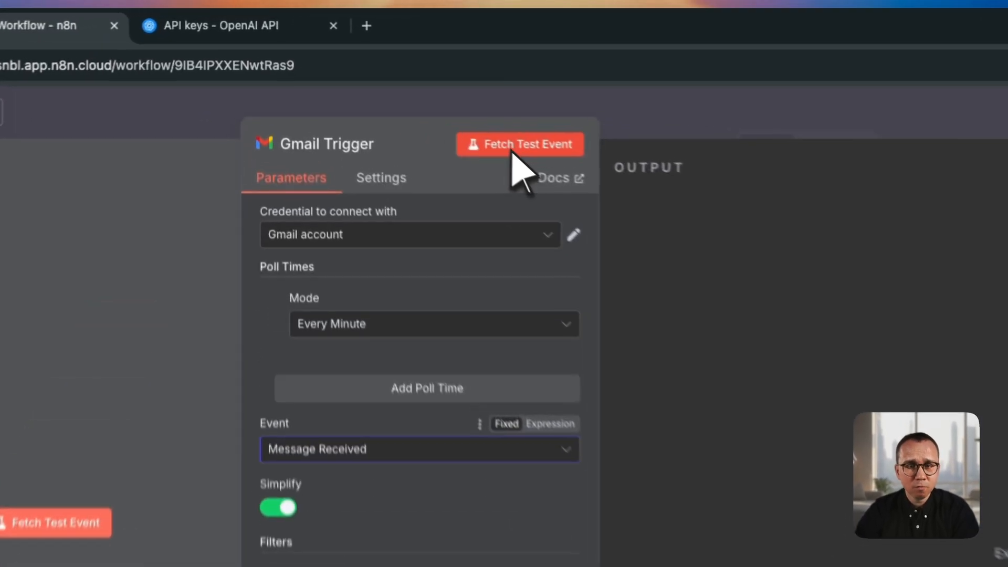
pyautogui.click(398, 85)
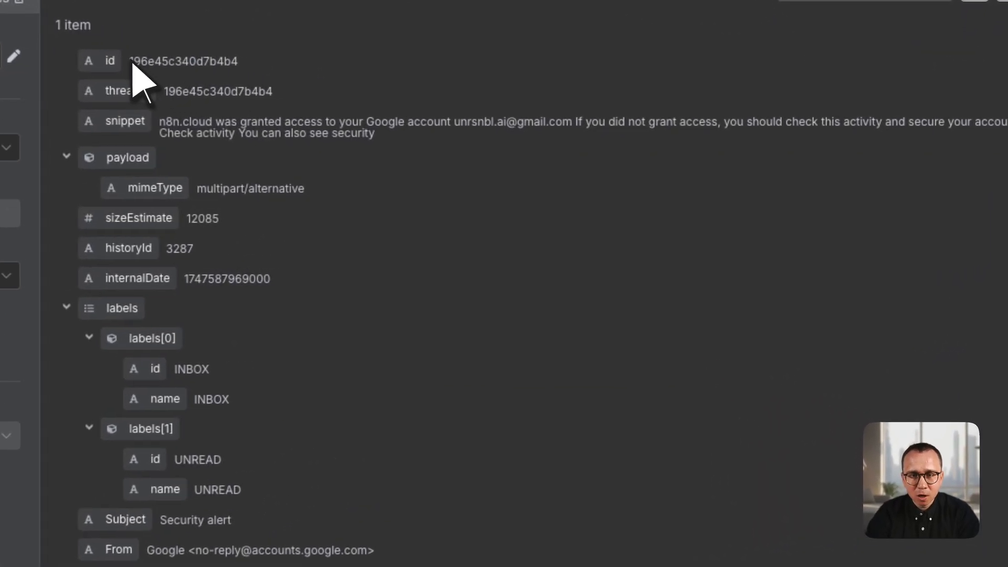
# - Examine the fetched email's fields in the output's schema view, from the id down to the sender
pyautogui.moveTo(486, 136); pyautogui.dragTo(514, 162)
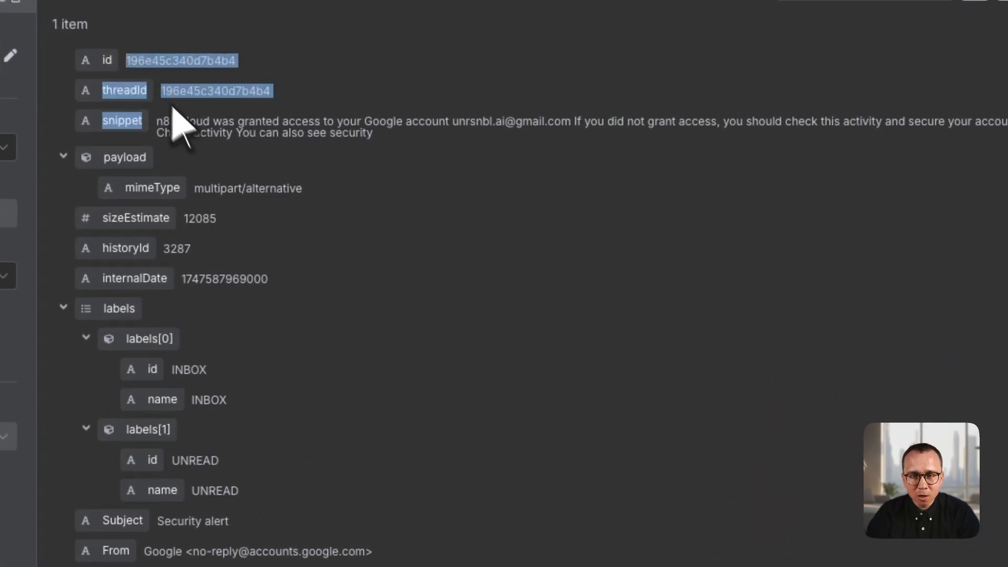
pyautogui.moveTo(173, 107); pyautogui.dragTo(376, 562)
pyautogui.click(428, 547)
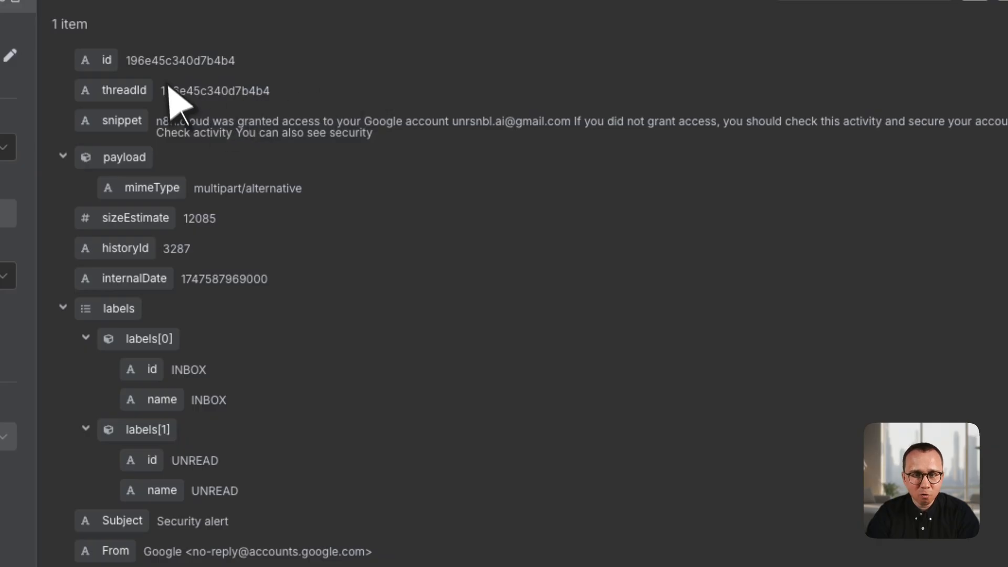
# - Show the trigger output as JSON and examine its structure, id, snippet, subject and sender fields
pyautogui.click(855, 8)
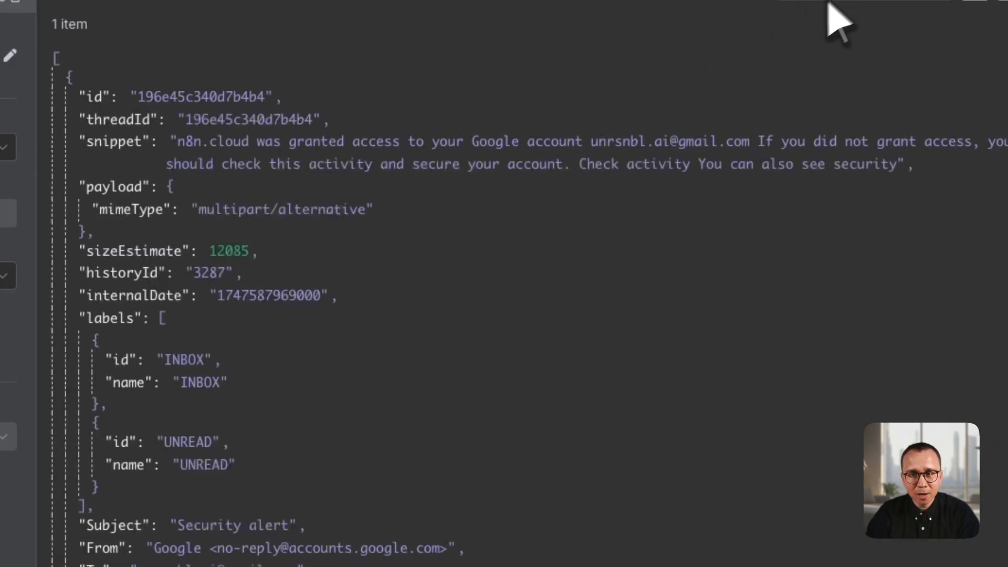
pyautogui.moveTo(54, 55); pyautogui.dragTo(310, 565)
pyautogui.click(56, 58)
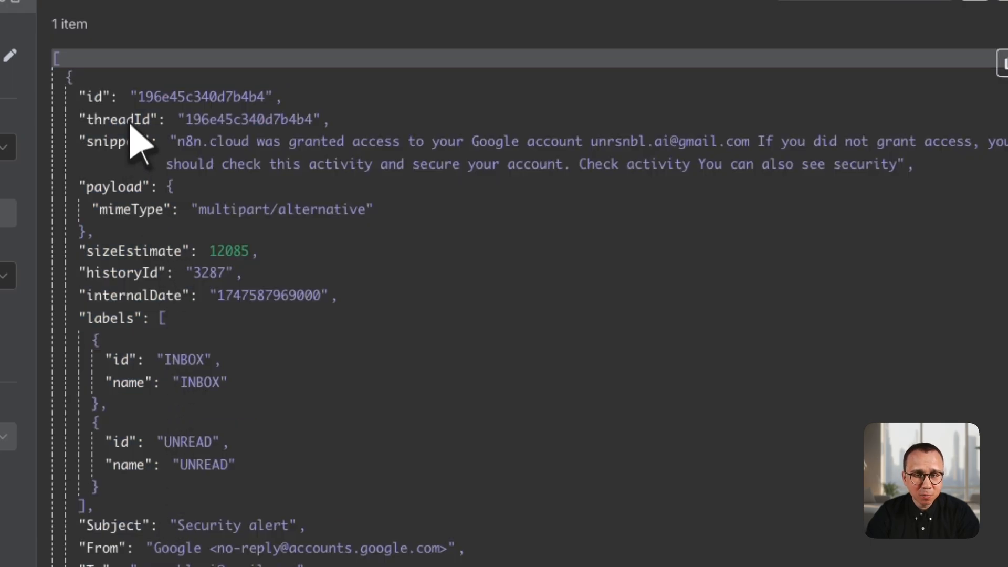
pyautogui.click(150, 100)
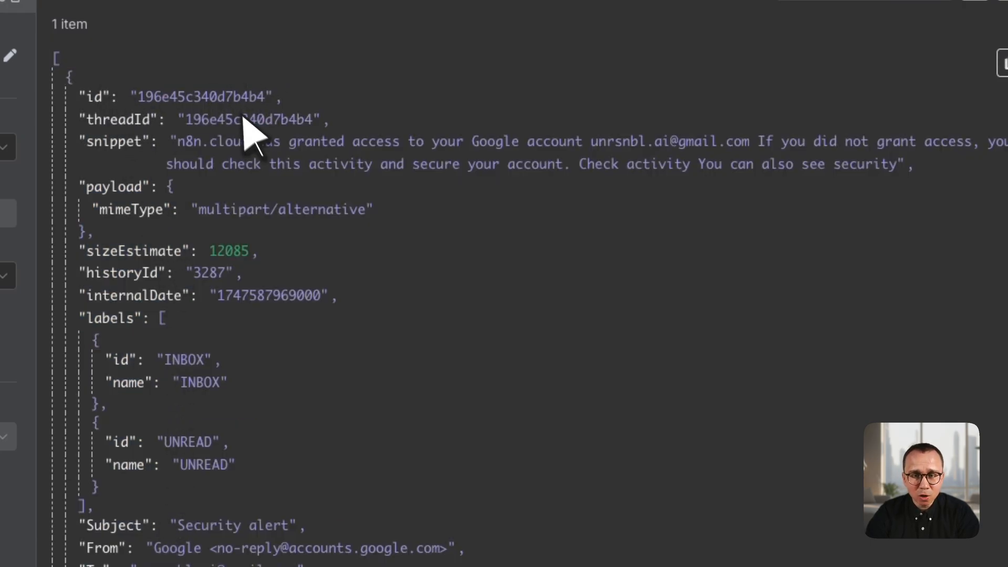
pyautogui.moveTo(179, 143); pyautogui.dragTo(911, 162)
pyautogui.click(333, 203)
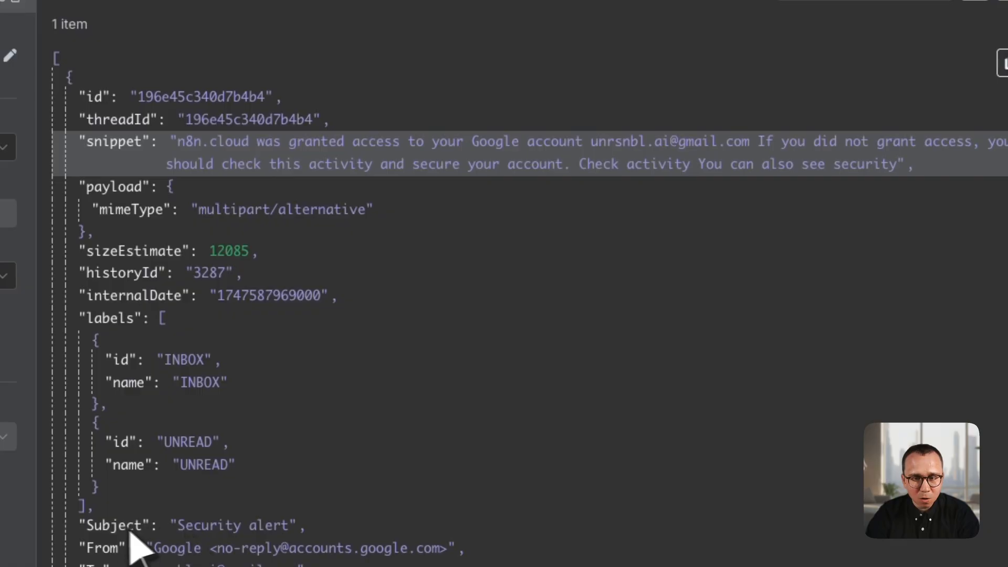
pyautogui.moveTo(155, 548); pyautogui.dragTo(455, 547)
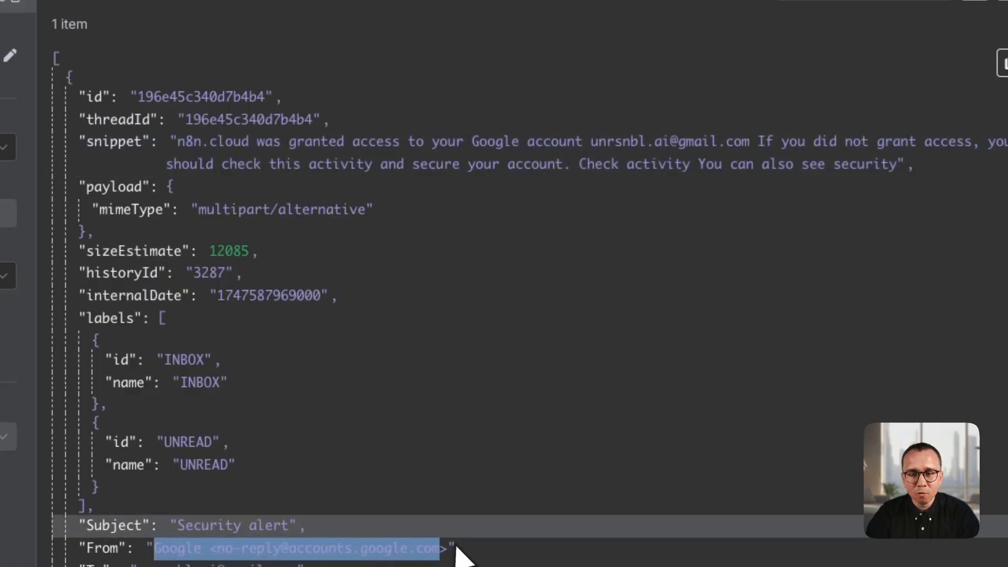
pyautogui.click(455, 548)
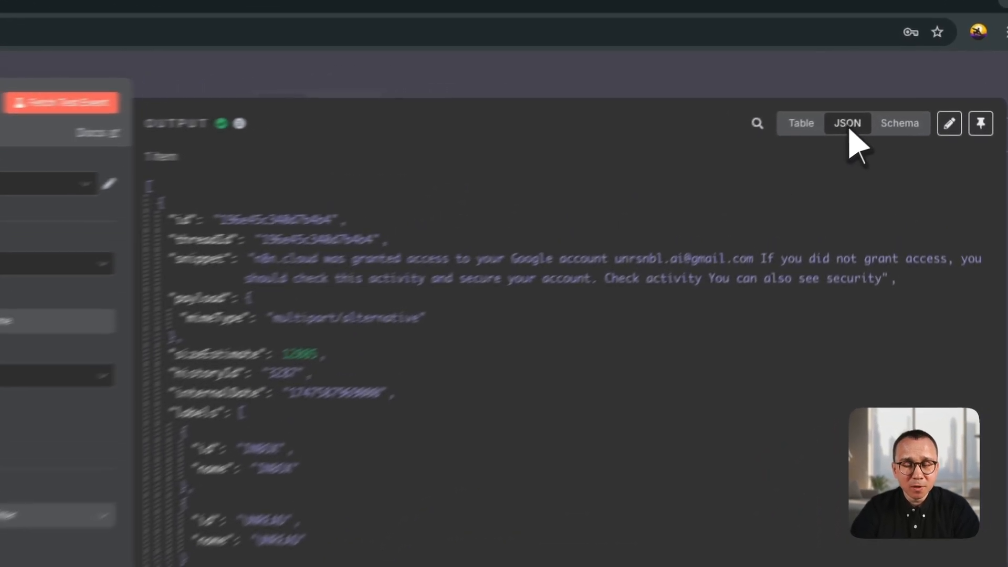
# - Review the fetched email's columns in the Table view, and return the output to the JSON view
pyautogui.click(794, 140)
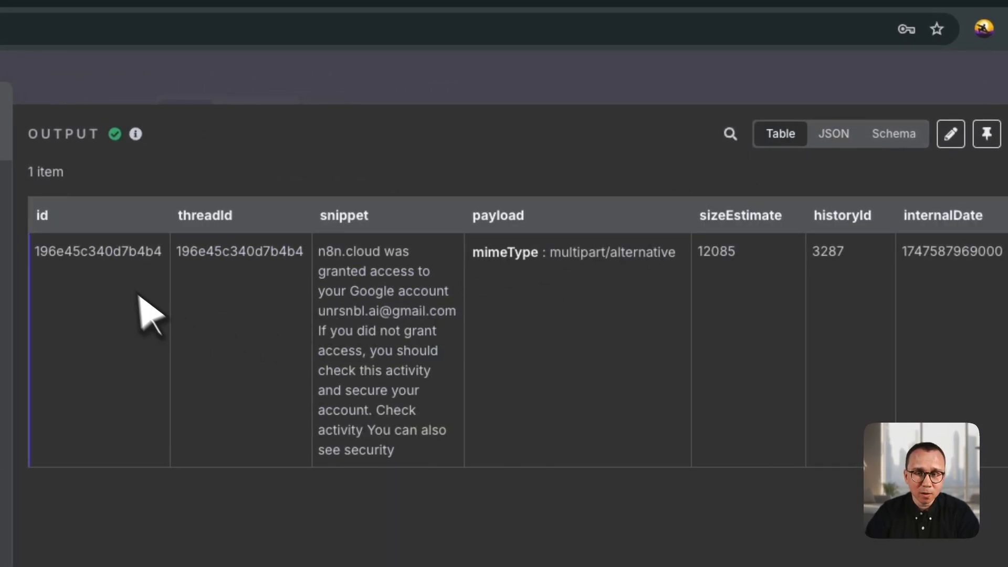
pyautogui.moveTo(88, 260); pyautogui.dragTo(373, 354)
pyautogui.click(382, 406)
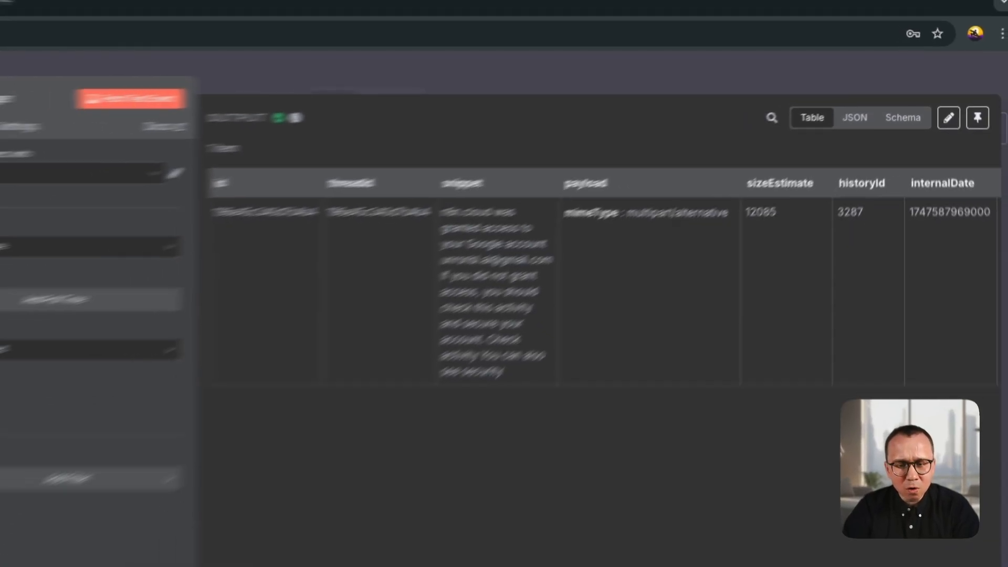
pyautogui.moveTo(547, 549); pyautogui.dragTo(669, 525)
pyautogui.hscroll(-5, 651, 451)
pyautogui.click(883, 96)
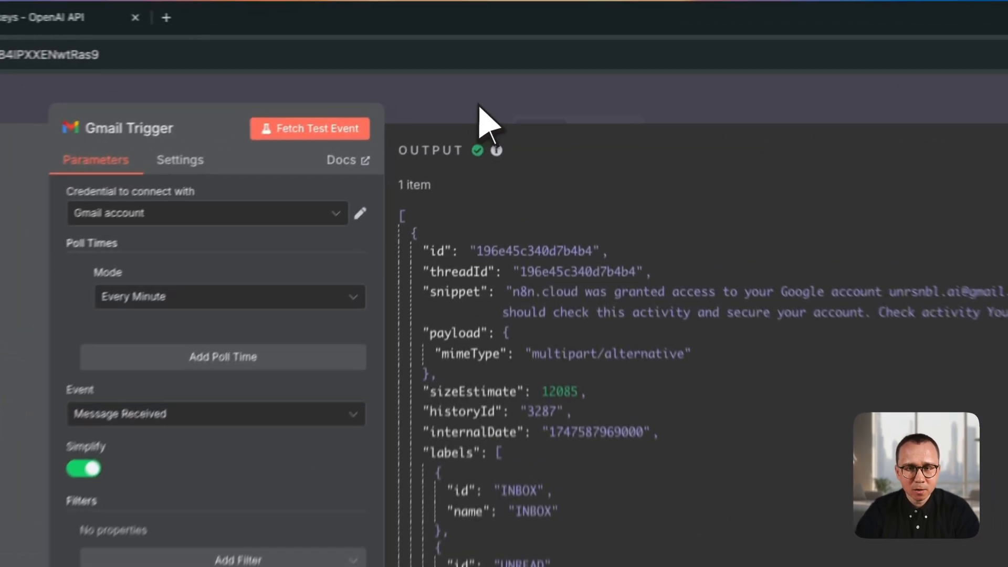
# - Return to the canvas, reopen the Gmail Trigger to review its settings and output, and close it again
pyautogui.click(483, 122)
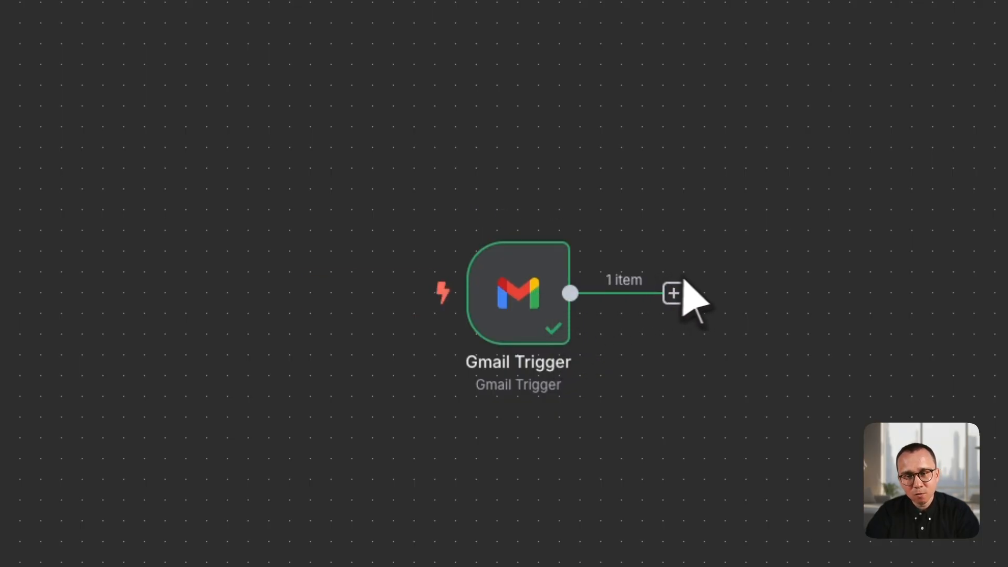
pyautogui.doubleClick(524, 289)
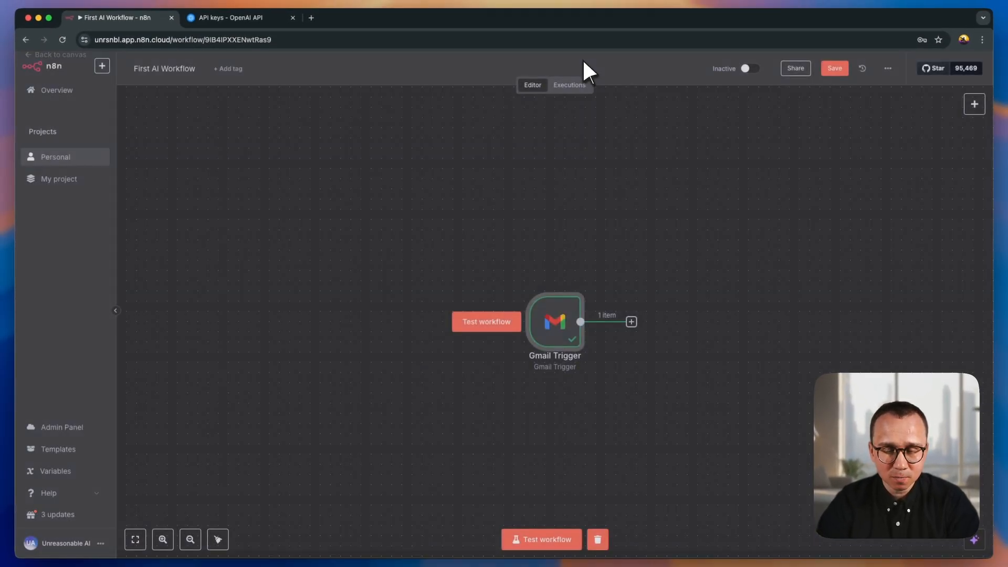
pyautogui.click(582, 59)
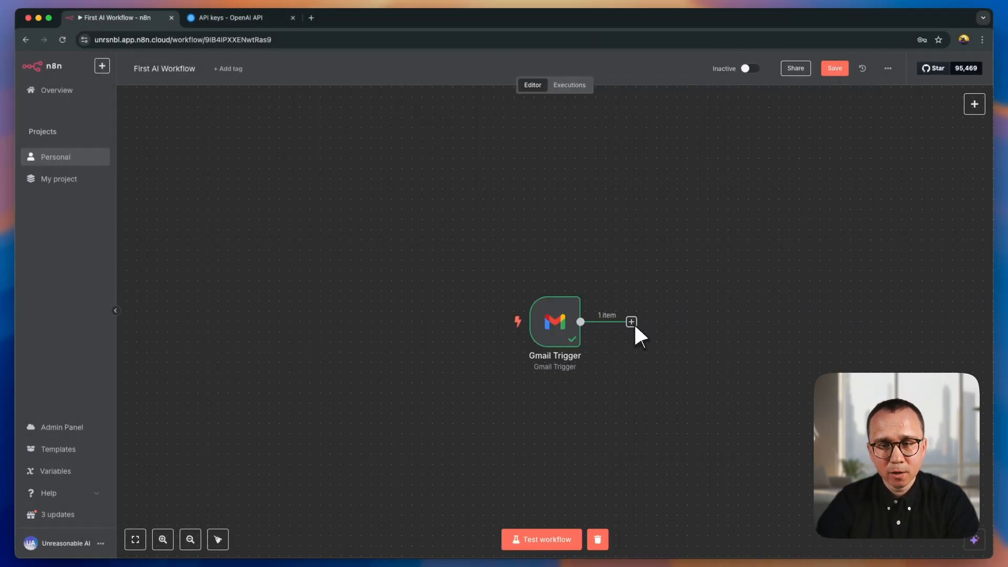
# - Add the OpenAI "Message a model" action after the Gmail Trigger
pyautogui.click(632, 322)
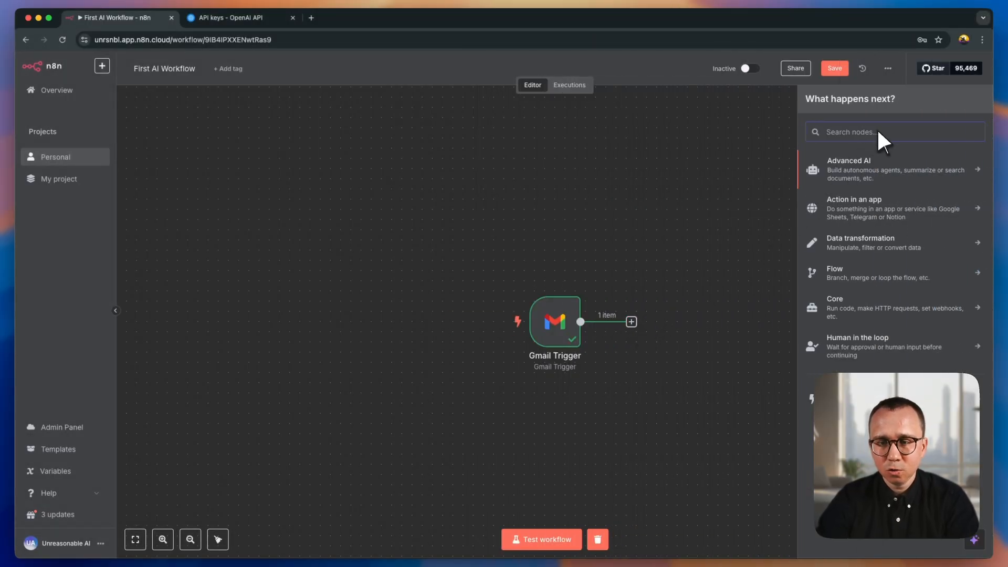
pyautogui.write('ope')
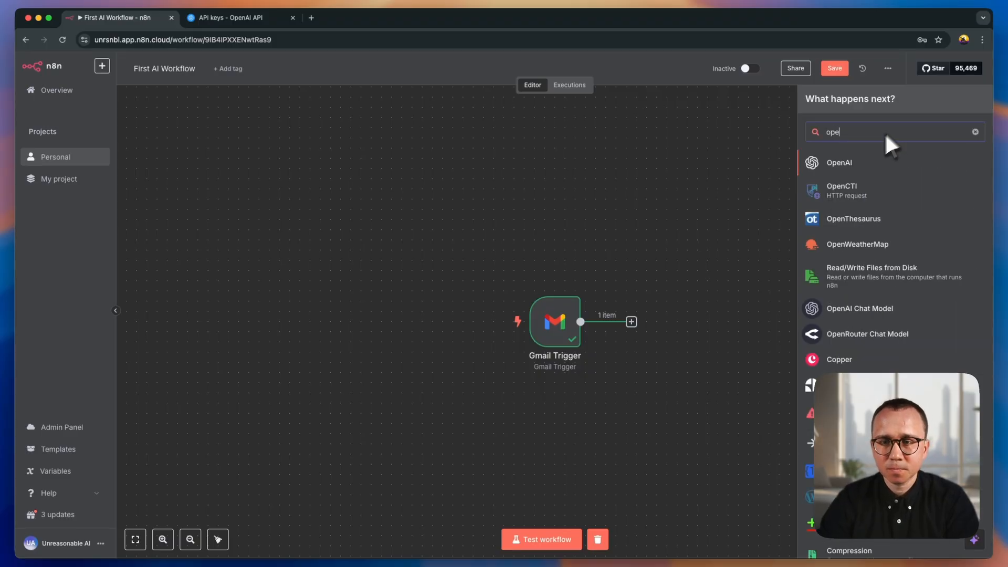
pyautogui.click(849, 160)
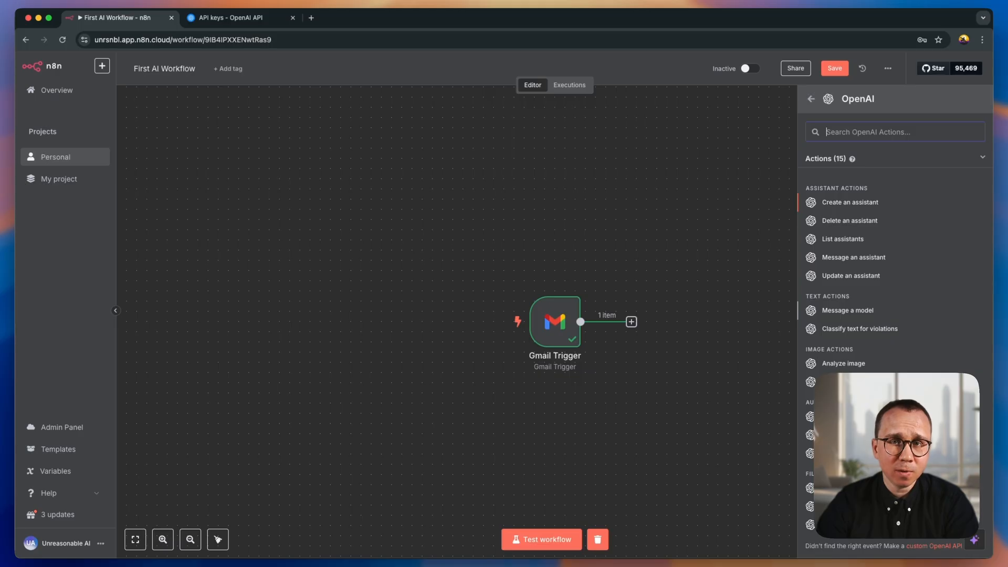
pyautogui.click(845, 311)
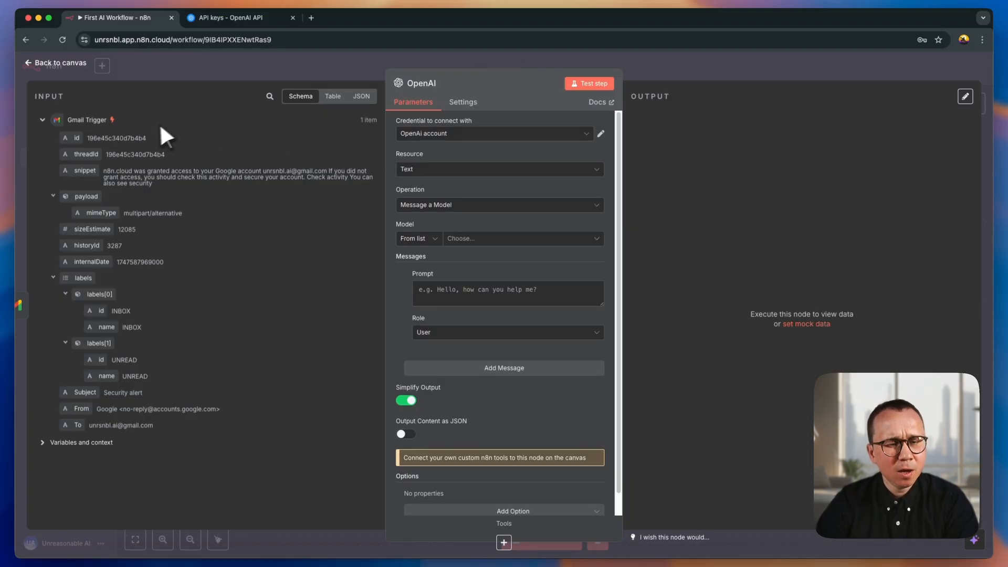
# - Inspect the Gmail Trigger data supplied as the OpenAI node's input, and show it as JSON
pyautogui.click(42, 119)
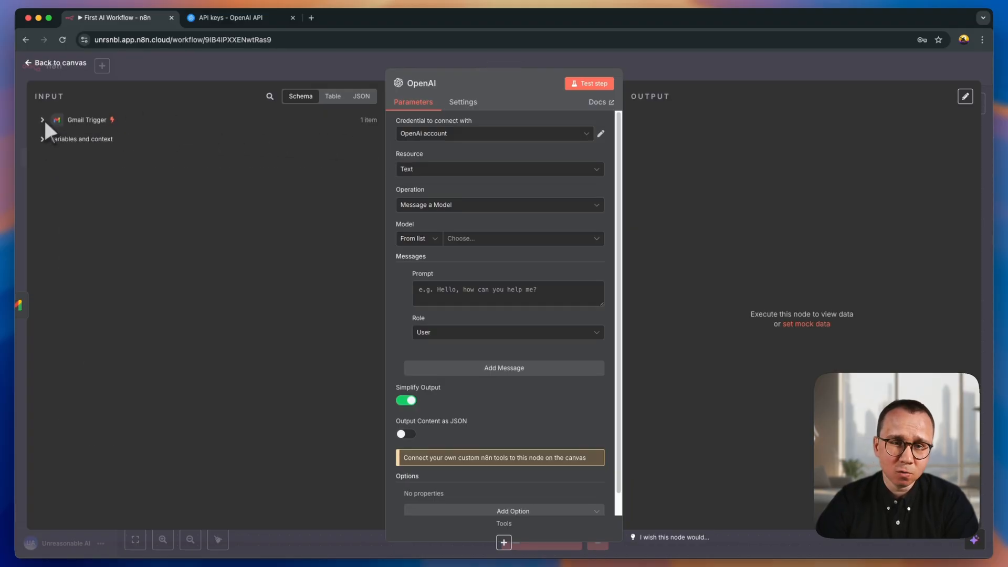
pyautogui.click(42, 119)
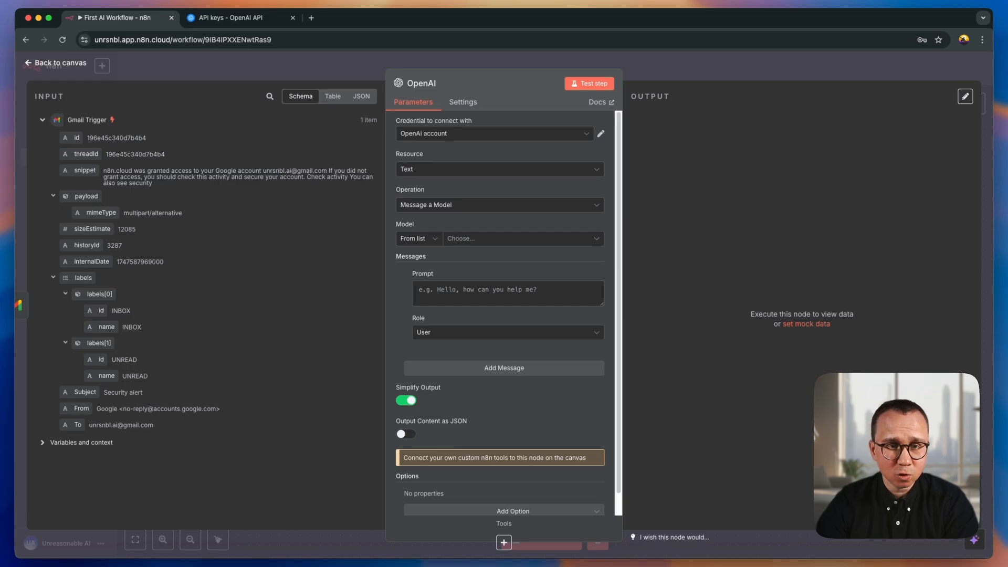
pyautogui.click(42, 120)
pyautogui.click(42, 120)
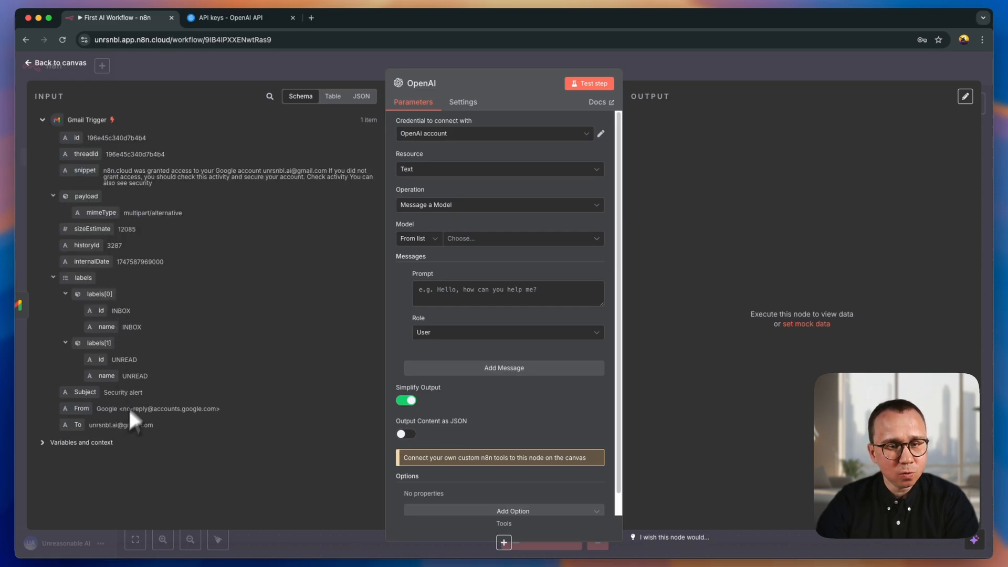
pyautogui.click(360, 96)
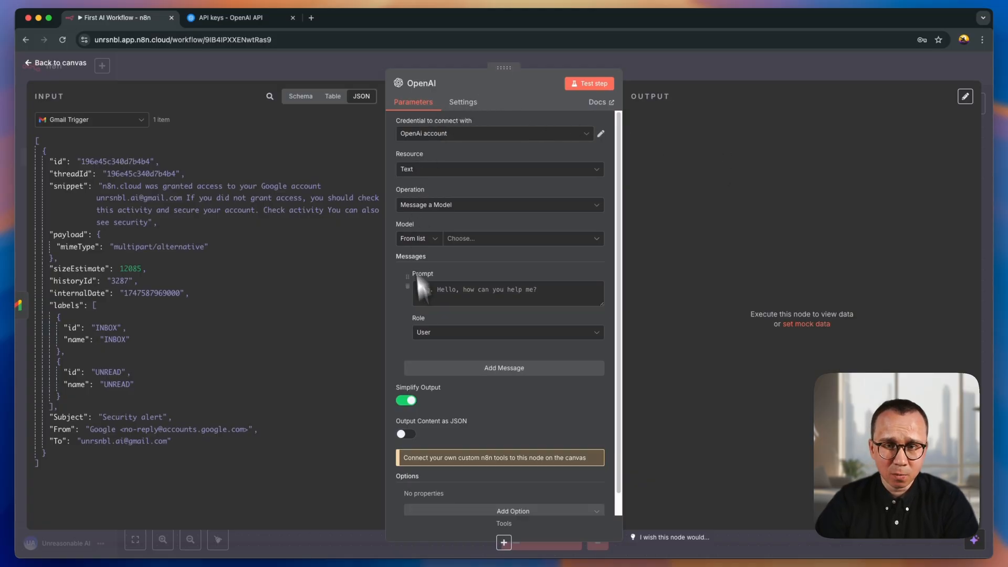
# - Set the OpenAI node's credential to OpenAi account, its resource to Text and its operation to Message a Model
pyautogui.click(507, 133)
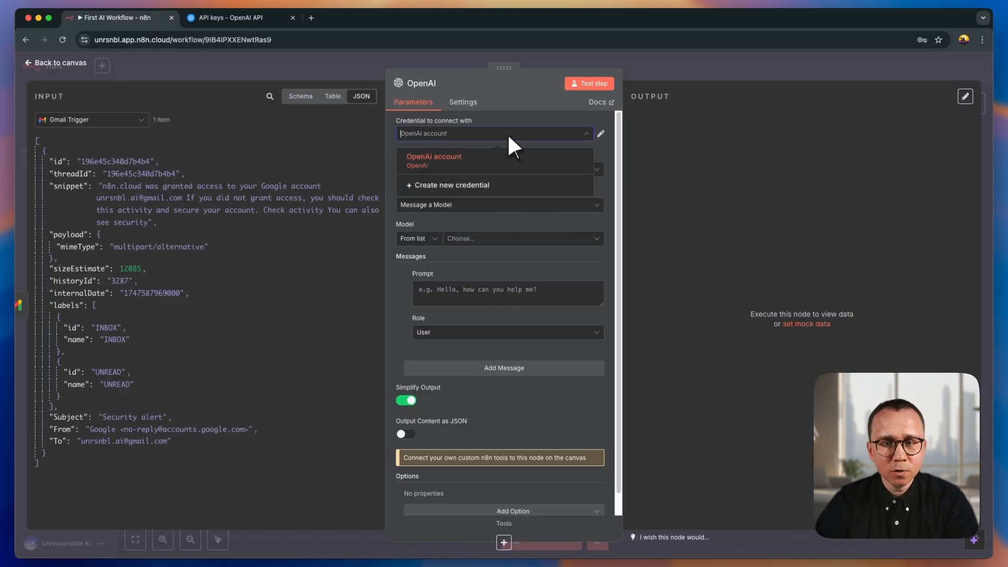
pyautogui.click(454, 157)
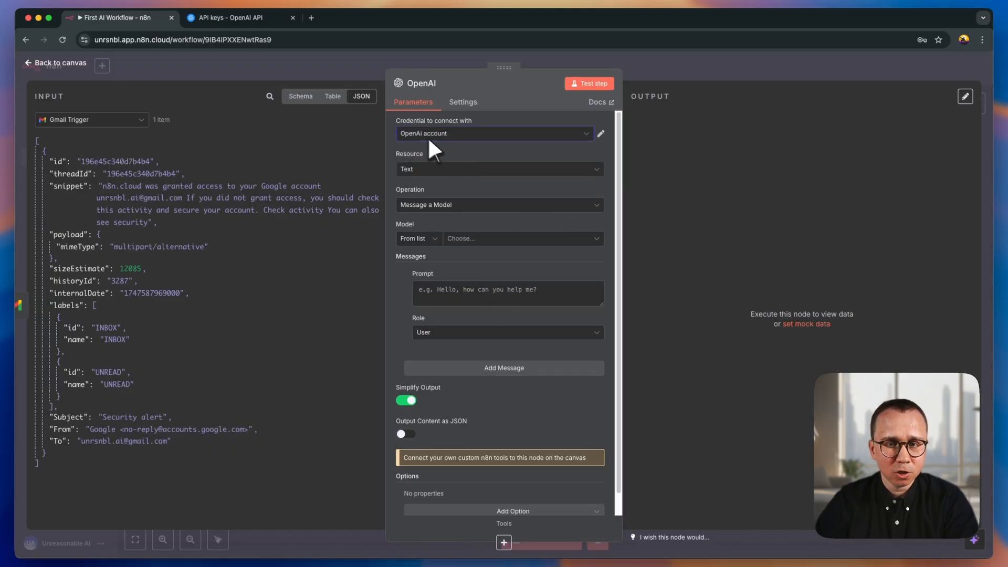
pyautogui.click(469, 169)
pyautogui.click(438, 210)
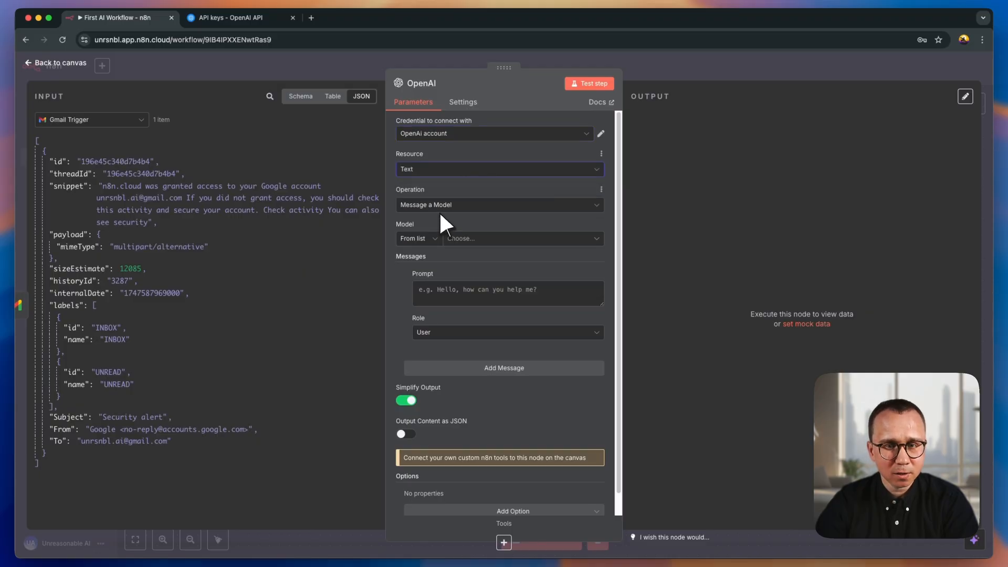
pyautogui.click(468, 204)
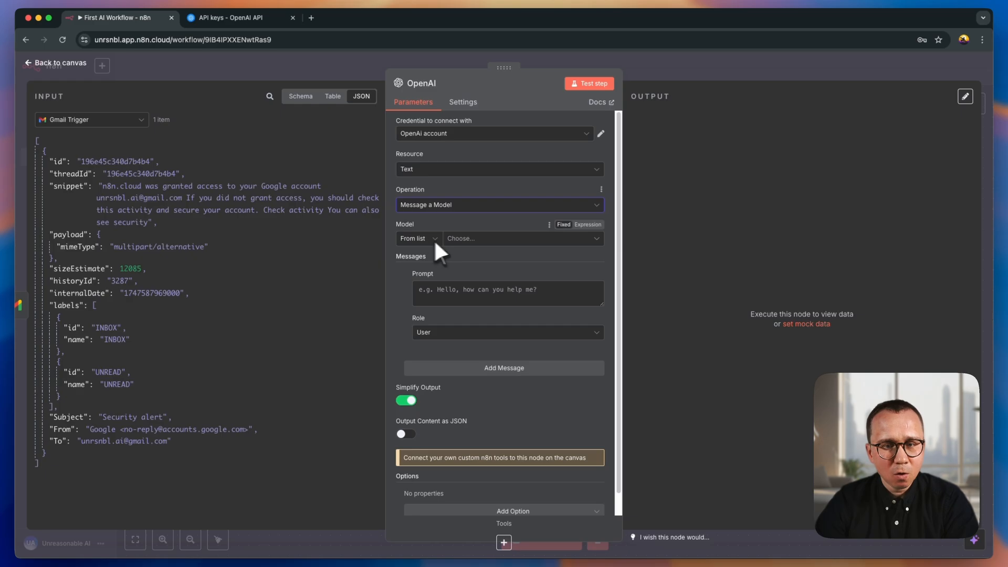
# - Choose GPT-4.1-NANO from the list as the OpenAI node's model
pyautogui.click(472, 238)
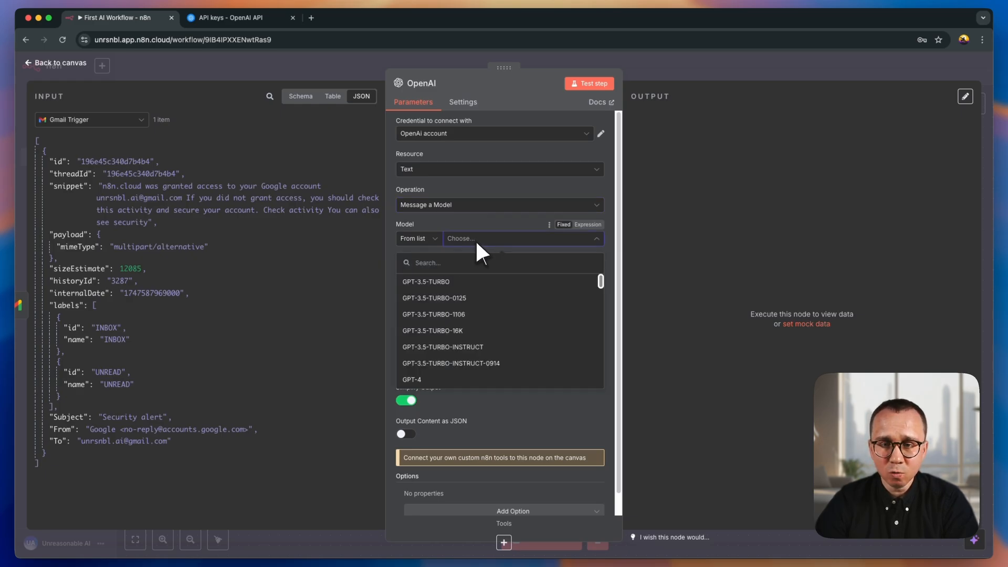
pyautogui.scroll(-5, 502, 299)
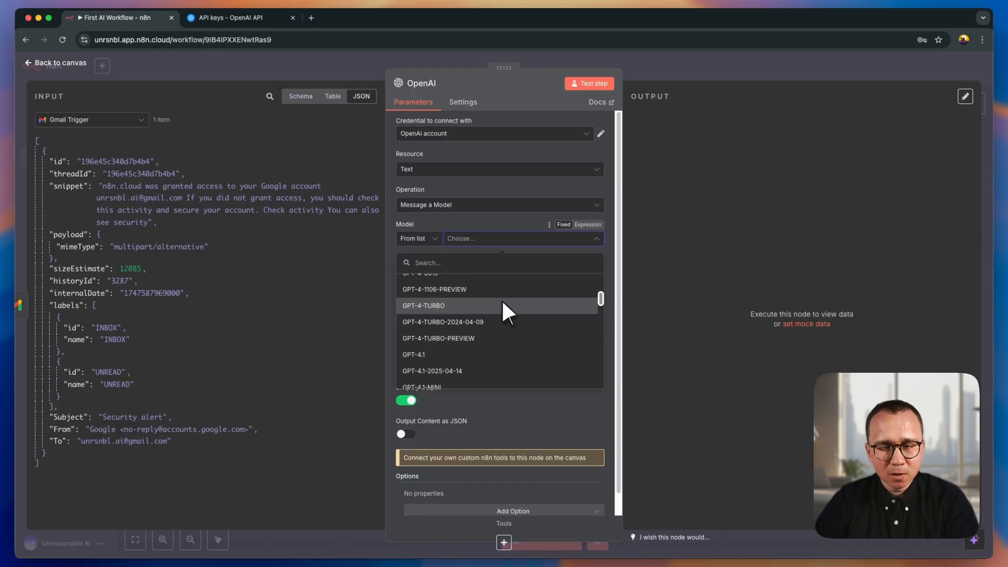
pyautogui.scroll(-3, 502, 299)
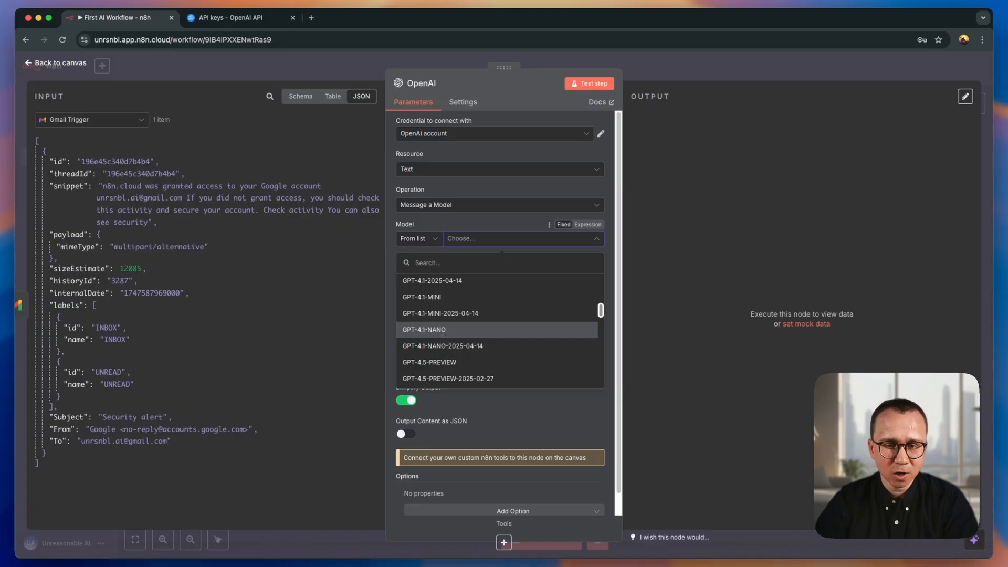
pyautogui.click(458, 329)
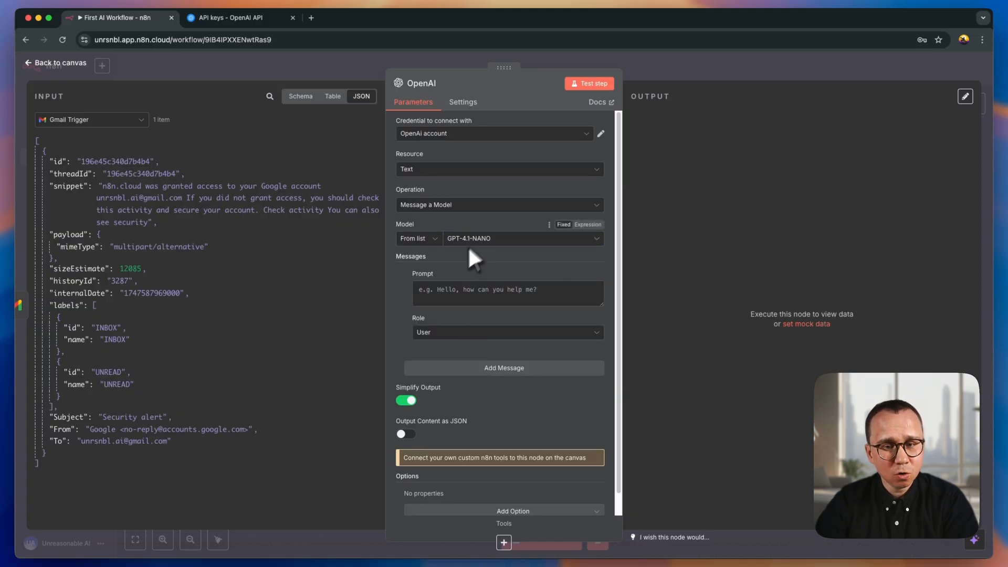
# - Paste the prompt classifying emails about Taxes or Client Zebra as urgent, with a JSON "isUrgent" response, into the user message and enlarge its box
pyautogui.click(445, 294)
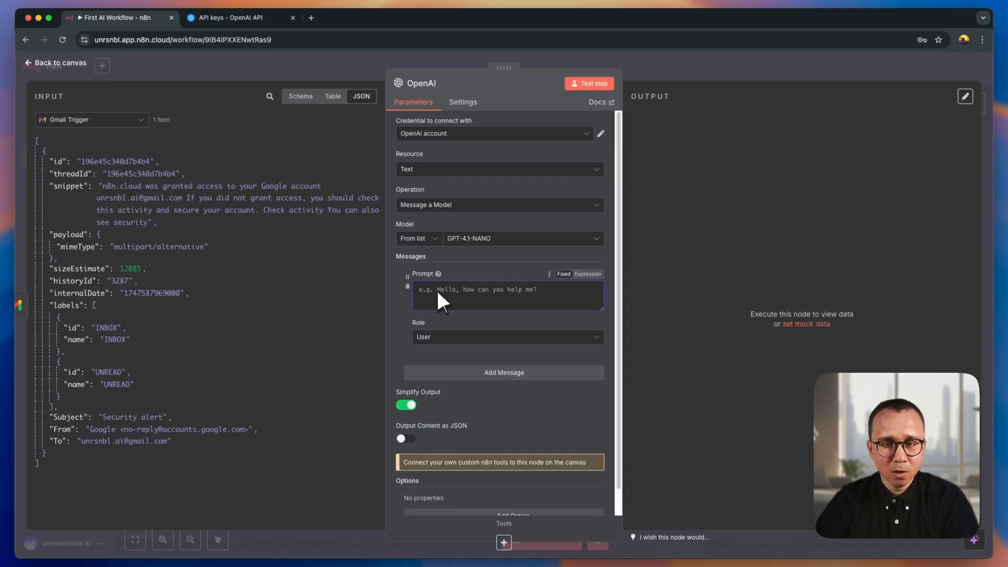
pyautogui.write('Here is the text of the email:')
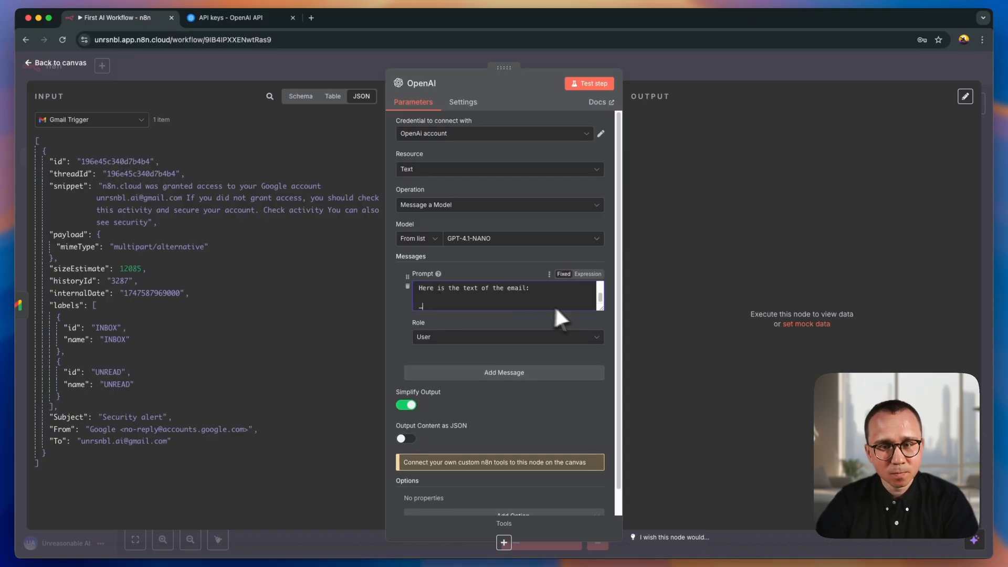
pyautogui.moveTo(603, 308); pyautogui.dragTo(591, 451)
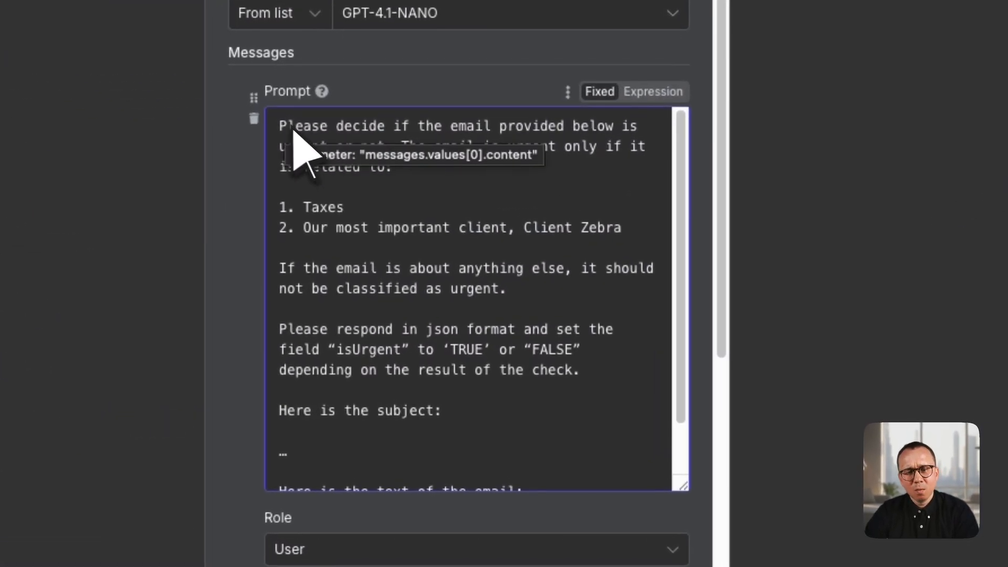
# - Read through the classification prompt from its urgency criteria to the subject and email text placeholders
pyautogui.click(458, 188)
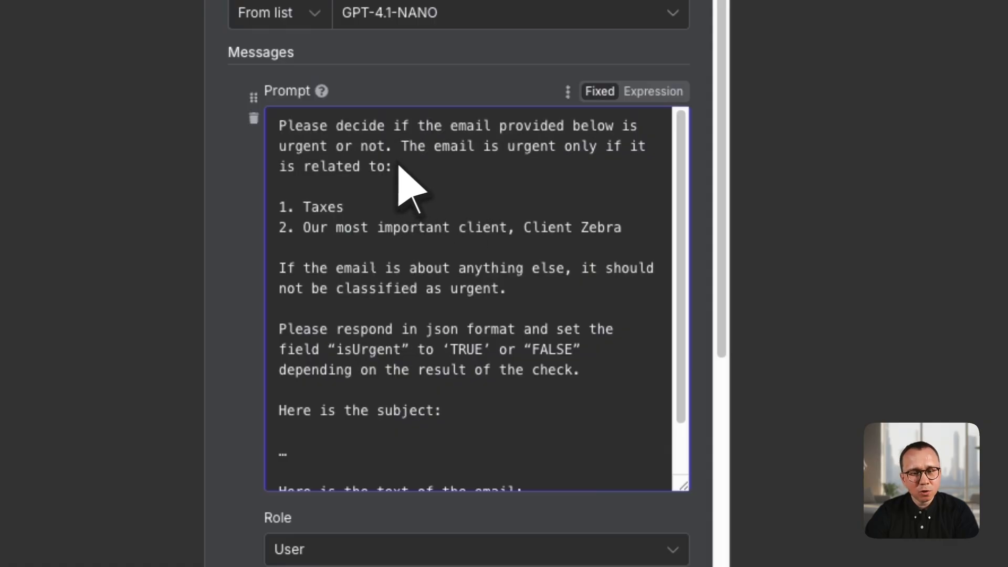
pyautogui.moveTo(426, 173); pyautogui.dragTo(277, 126)
pyautogui.click(368, 210)
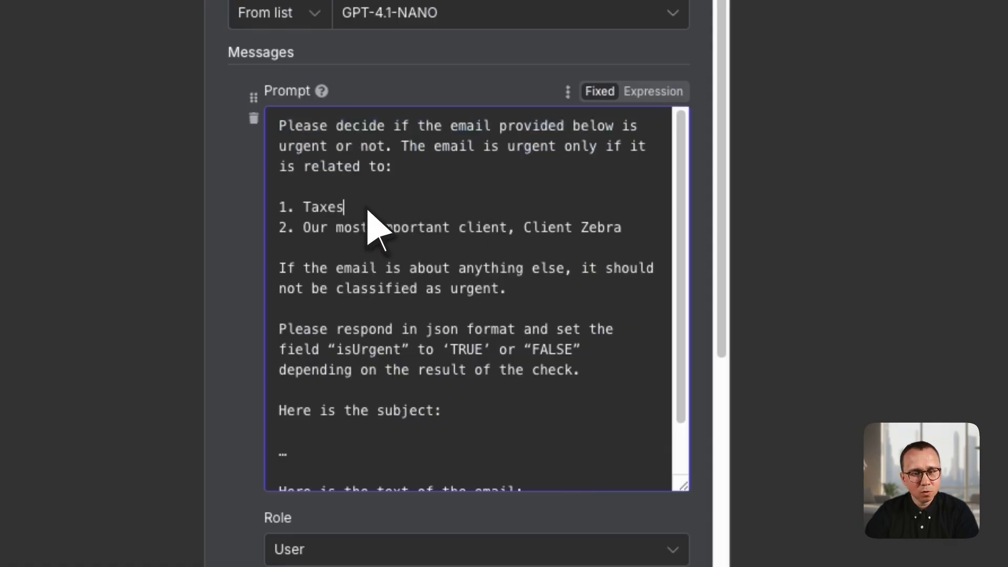
pyautogui.click(307, 232)
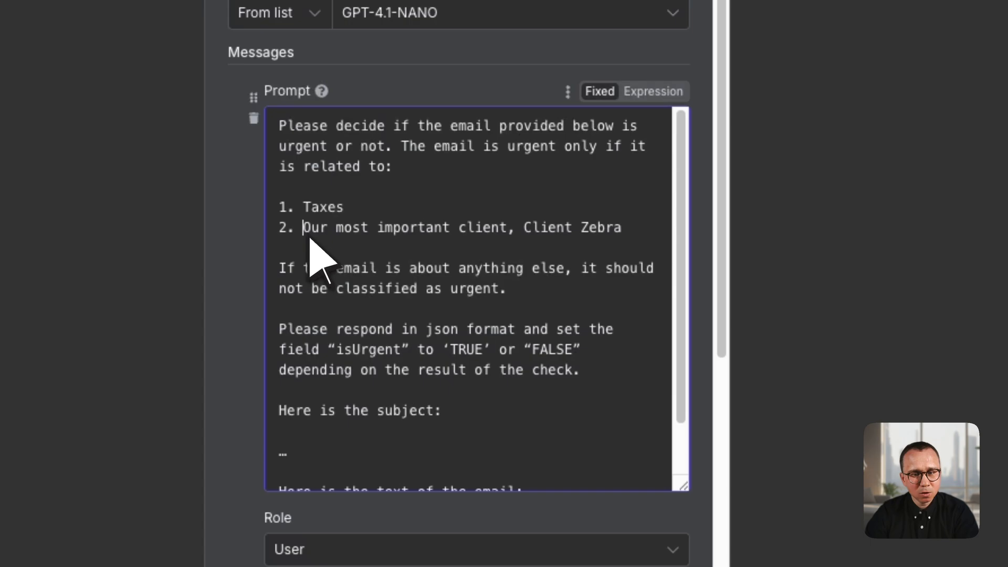
pyautogui.click(623, 234)
pyautogui.scroll(-1, 620, 252)
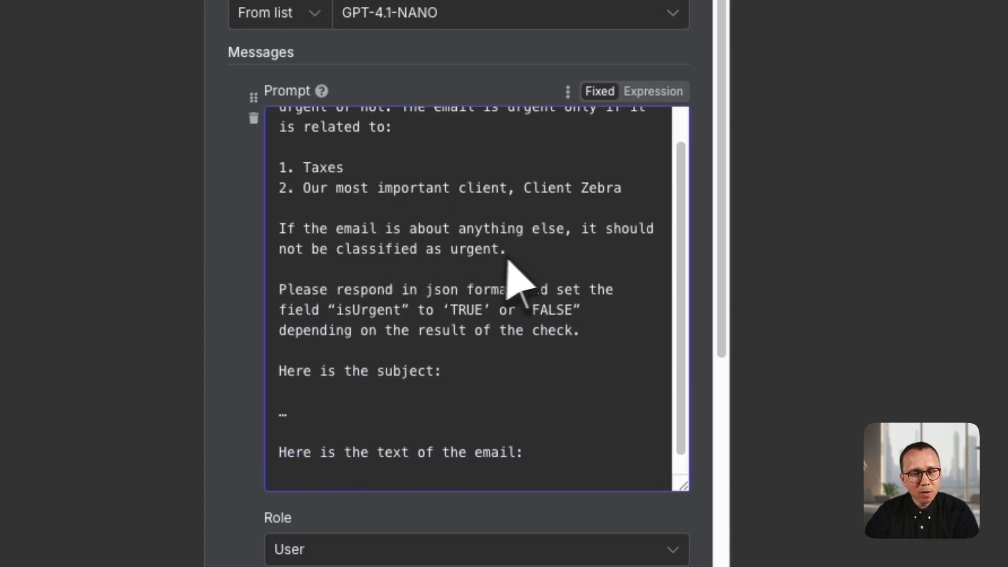
pyautogui.moveTo(519, 253); pyautogui.dragTo(320, 231)
pyautogui.click(517, 259)
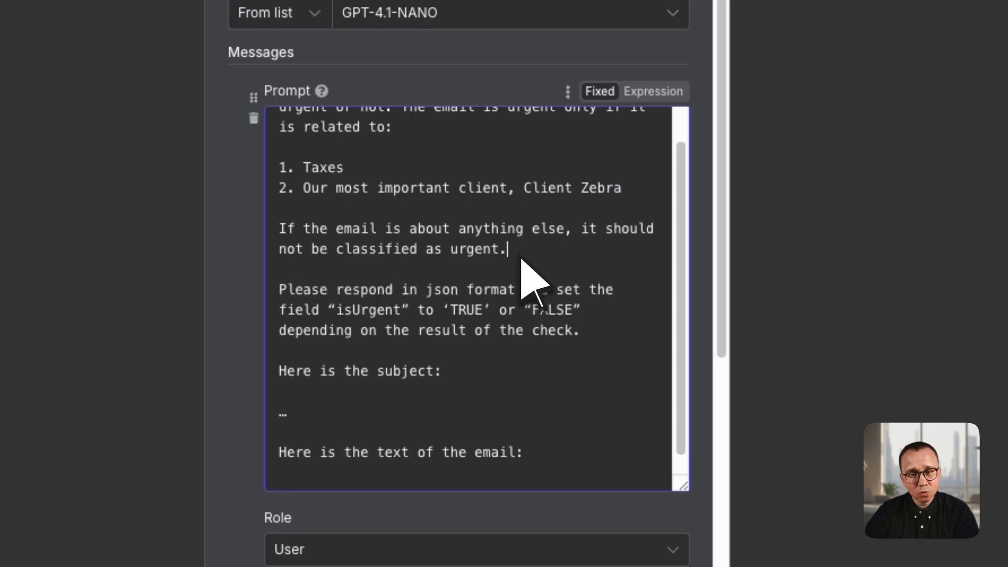
pyautogui.scroll(-1, 504, 315)
pyautogui.scroll(-1, 483, 331)
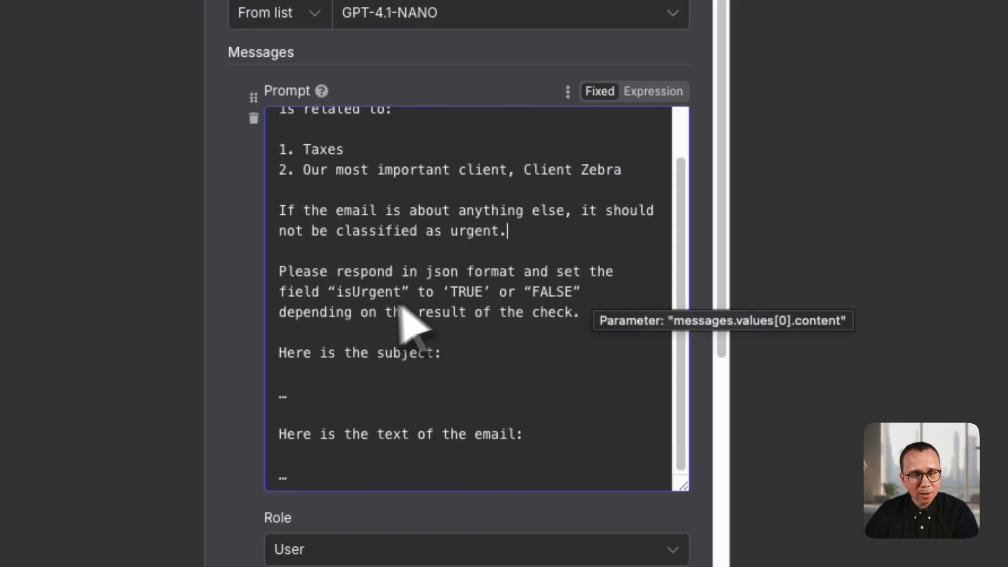
pyautogui.moveTo(345, 295); pyautogui.dragTo(352, 295)
pyautogui.click(547, 312)
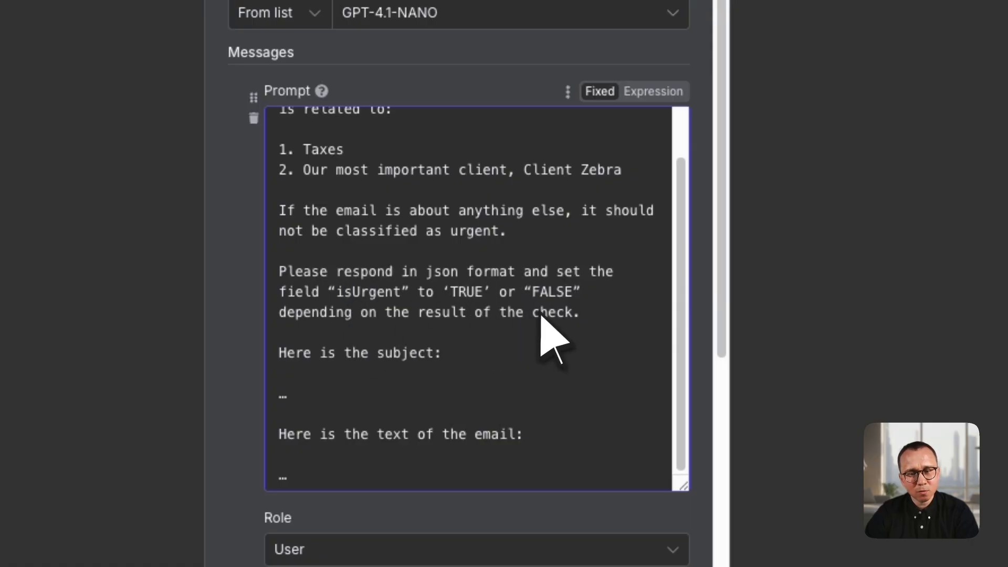
pyautogui.scroll(-2, 462, 371)
pyautogui.click(350, 343)
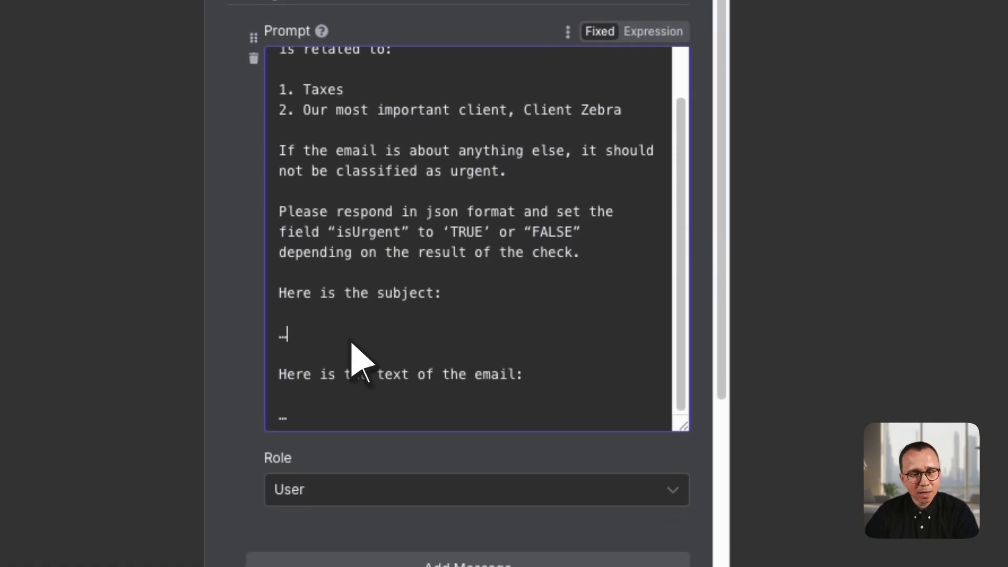
pyautogui.click(347, 393)
pyautogui.click(333, 313)
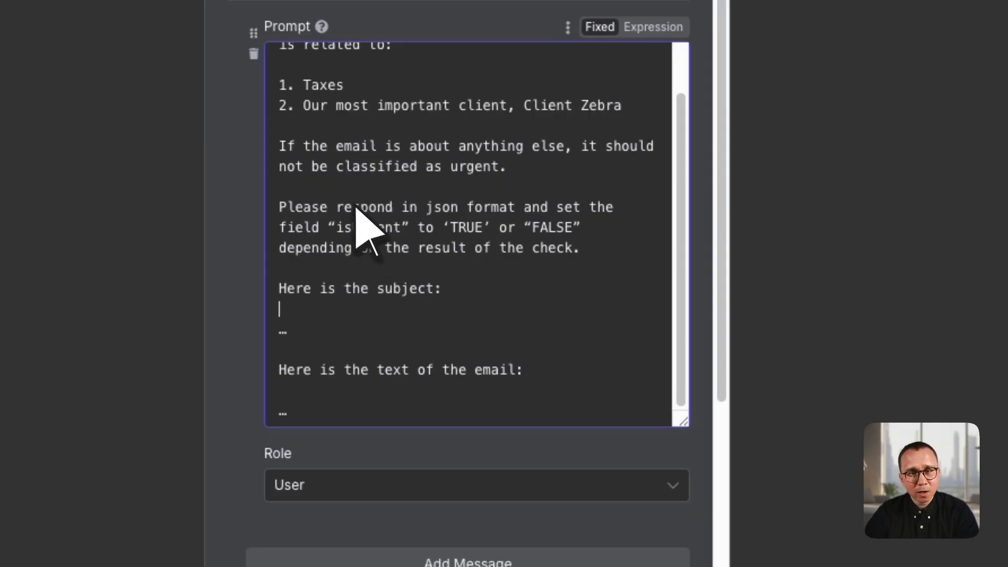
# - Review the prompt's Taxes and Client Zebra criteria again, along with its JSON response instruction for the "isUrgent" field
pyautogui.scroll(2, 472, 204)
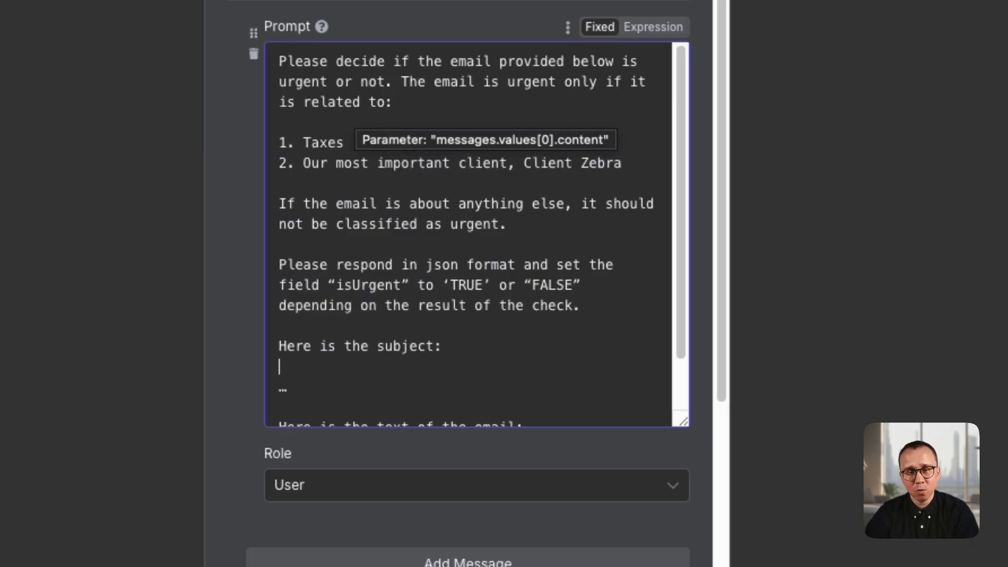
pyautogui.click(363, 192)
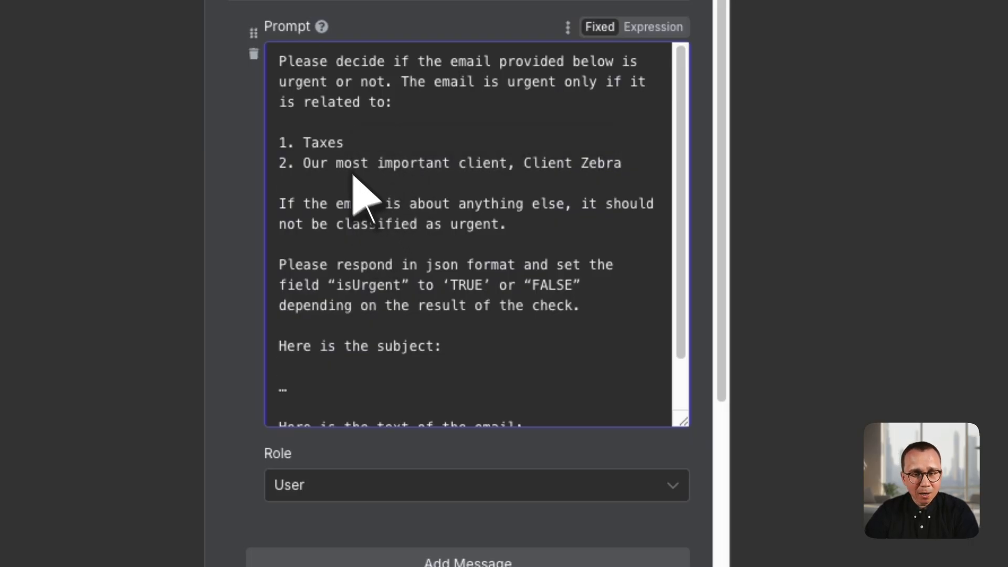
pyautogui.moveTo(297, 143); pyautogui.dragTo(364, 149)
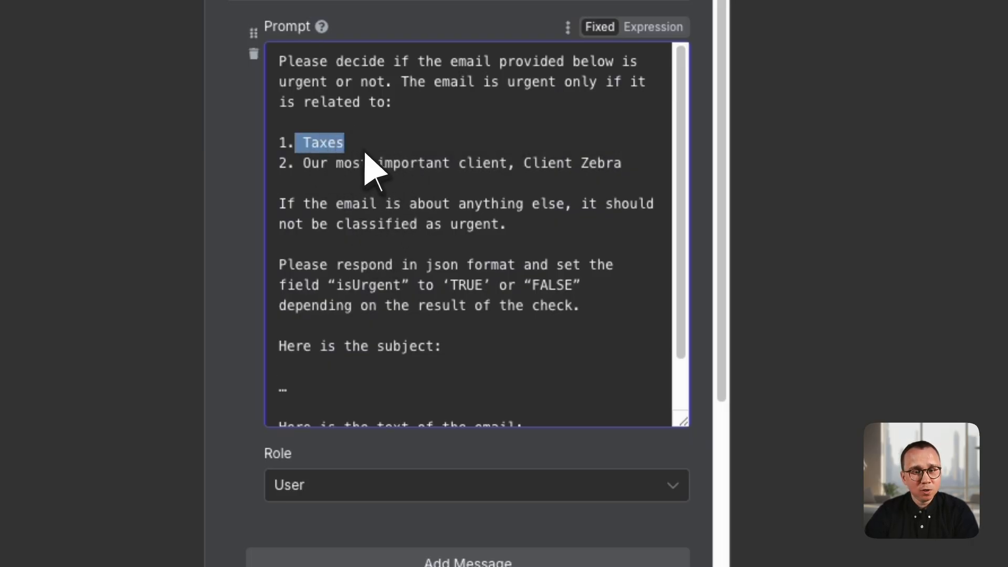
pyautogui.click(315, 166)
pyautogui.click(573, 167)
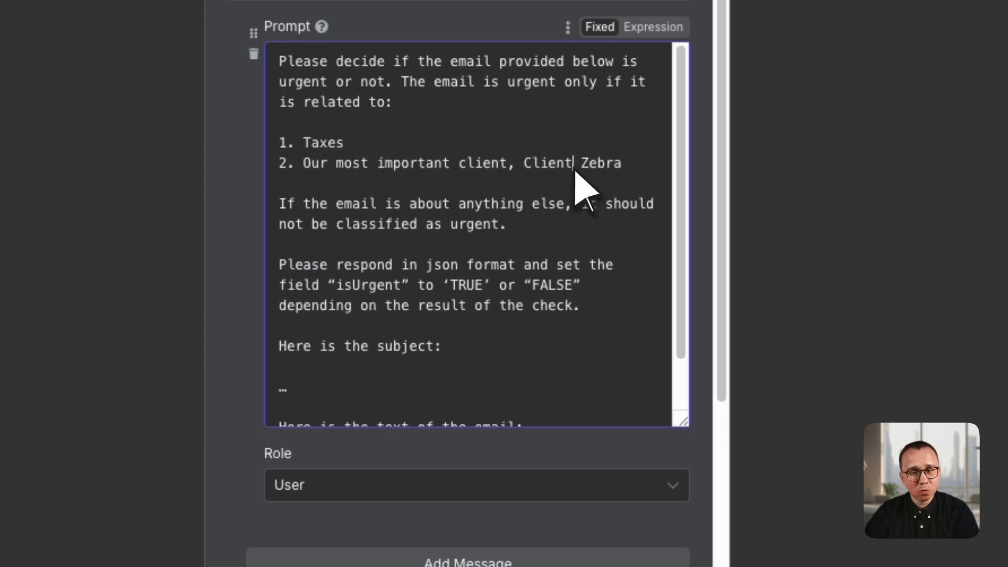
pyautogui.scroll(-1, 472, 260)
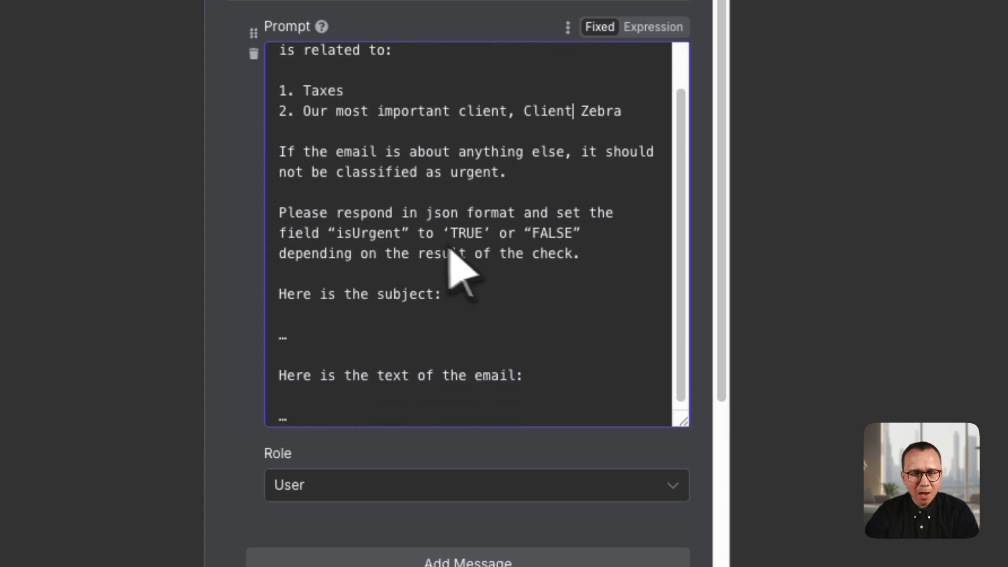
pyautogui.click(283, 211)
pyautogui.moveTo(286, 216); pyautogui.dragTo(604, 270)
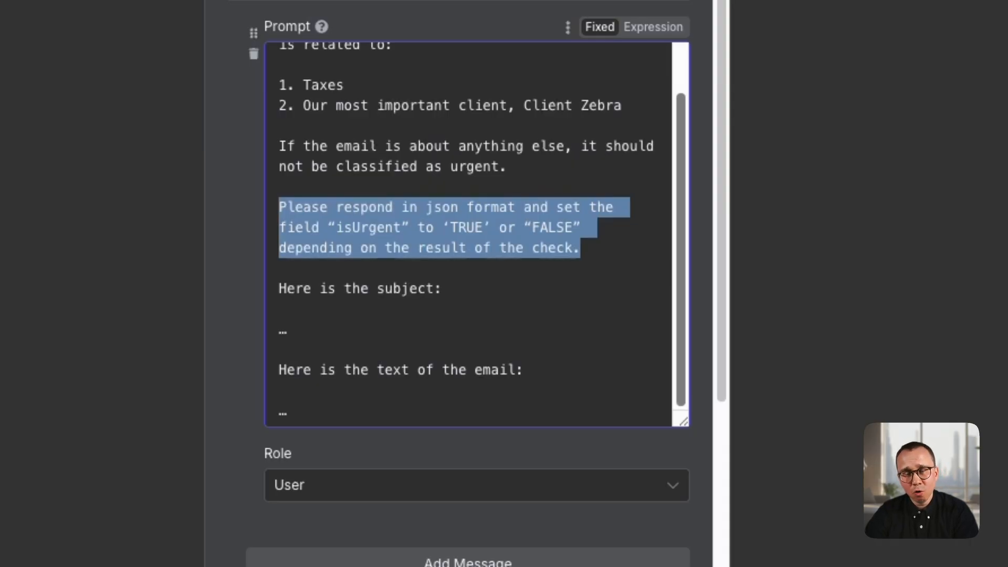
pyautogui.click(520, 251)
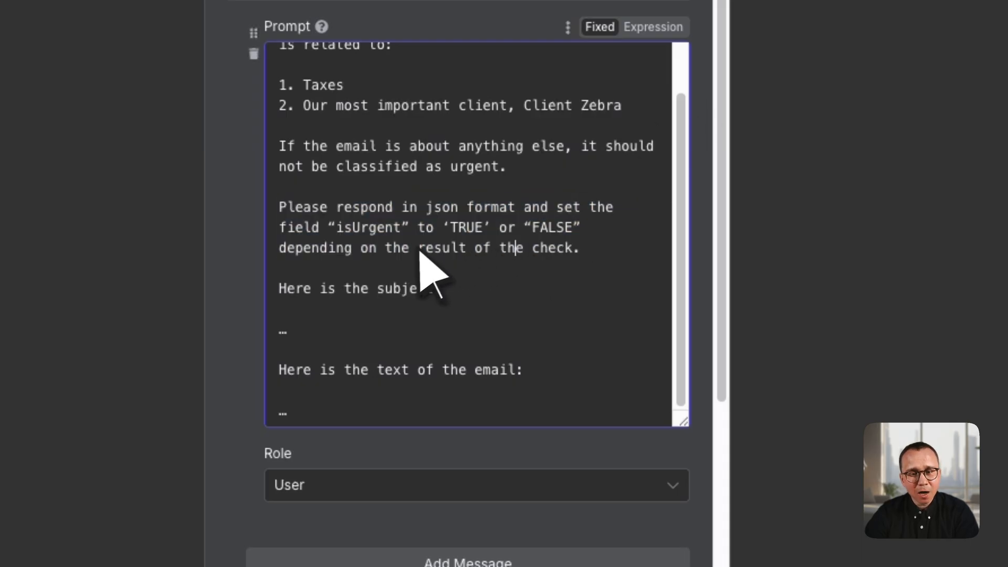
pyautogui.doubleClick(367, 229)
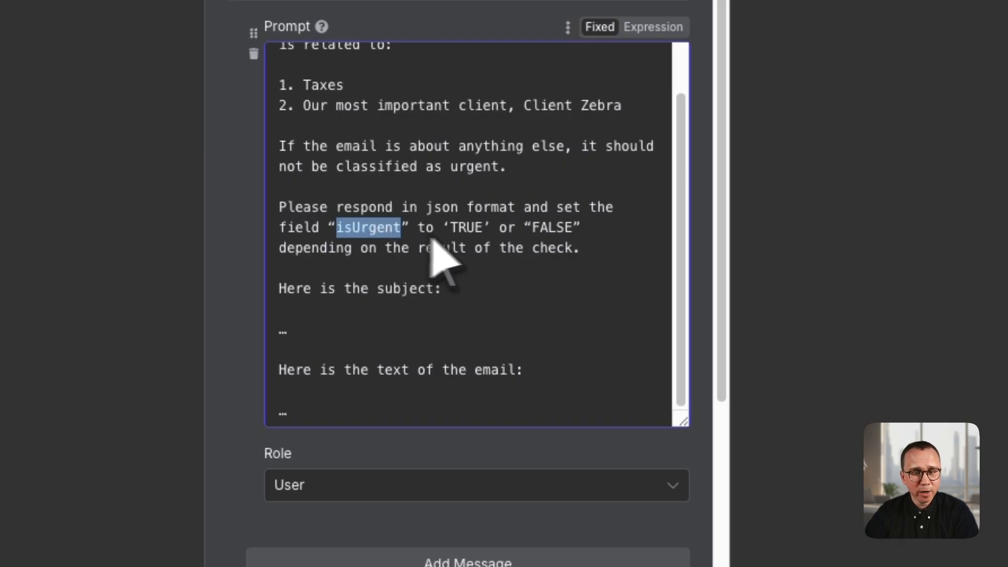
pyautogui.click(473, 238)
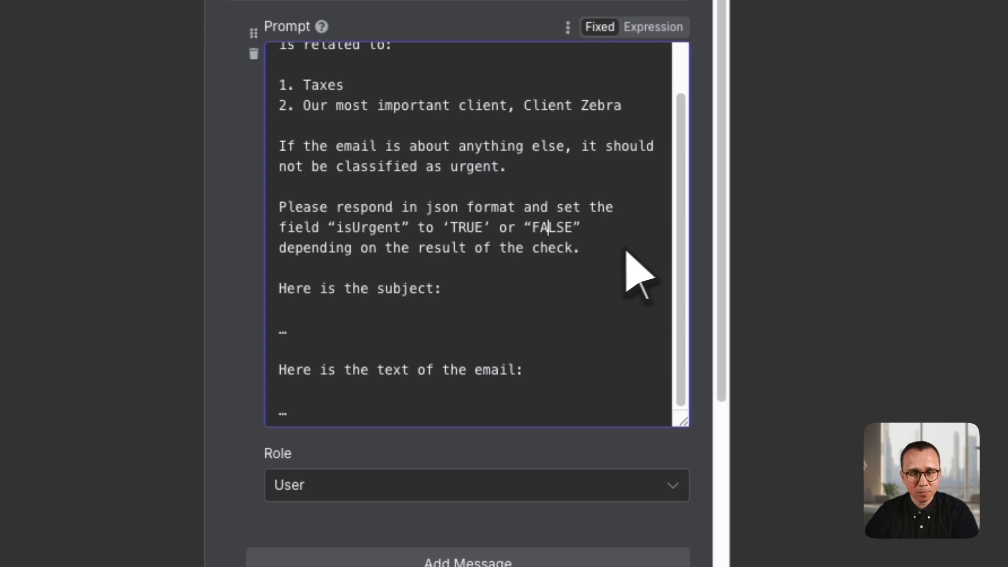
# - Remove the "…" placeholder under "Here is the subject:" in the prompt and show the input data as Schema
pyautogui.scroll(-2, 577, 260)
pyautogui.click(335, 251)
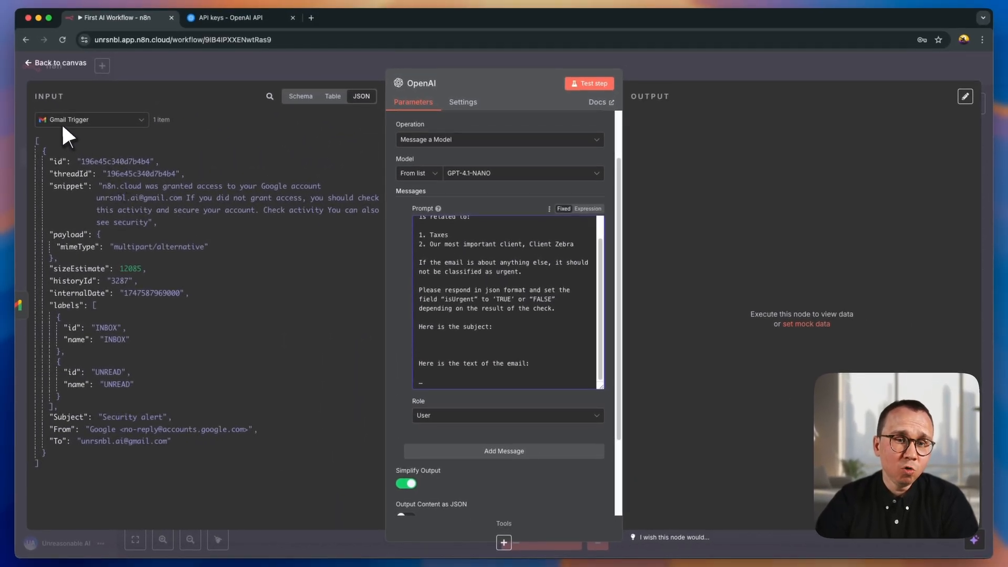
pyautogui.click(172, 153)
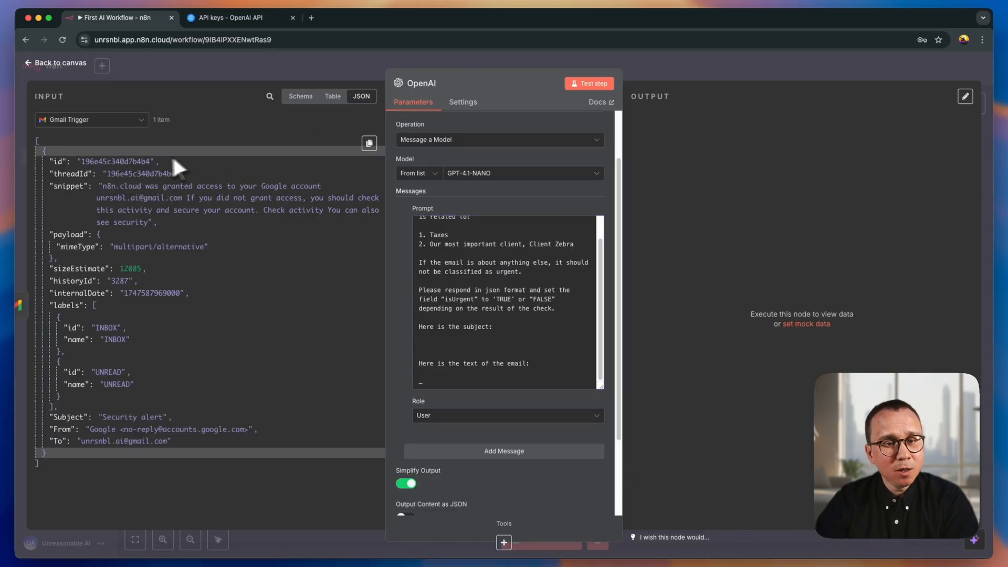
pyautogui.click(301, 97)
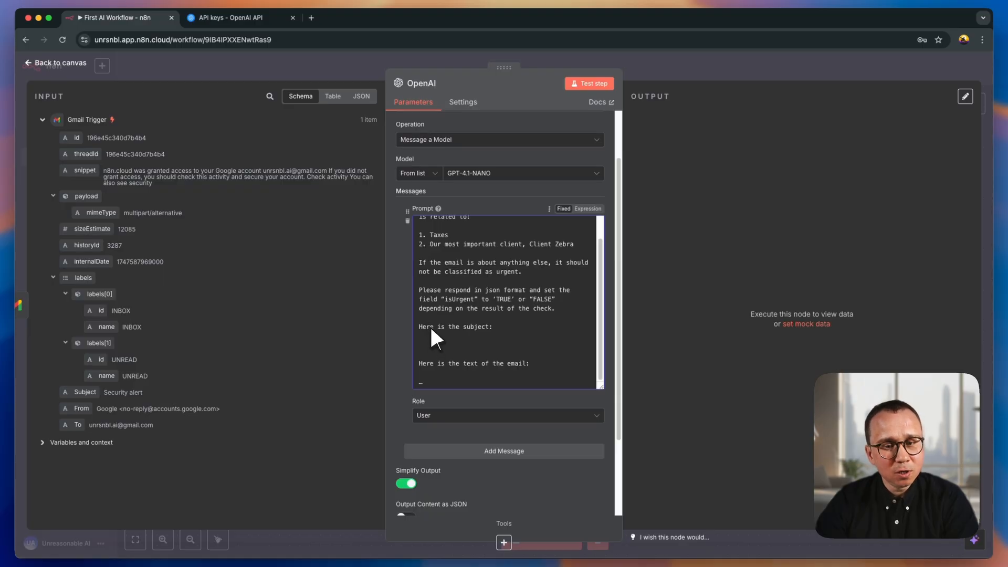
# - Insert the Gmail Trigger's Subject field from the input schema into the prompt as an expression
pyautogui.moveTo(430, 326); pyautogui.dragTo(474, 328)
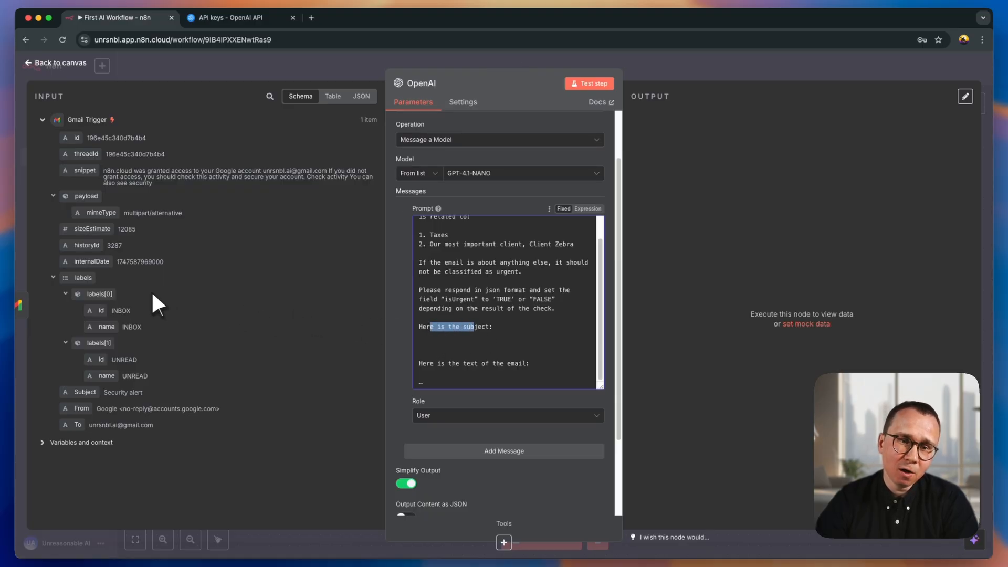
pyautogui.click(150, 442)
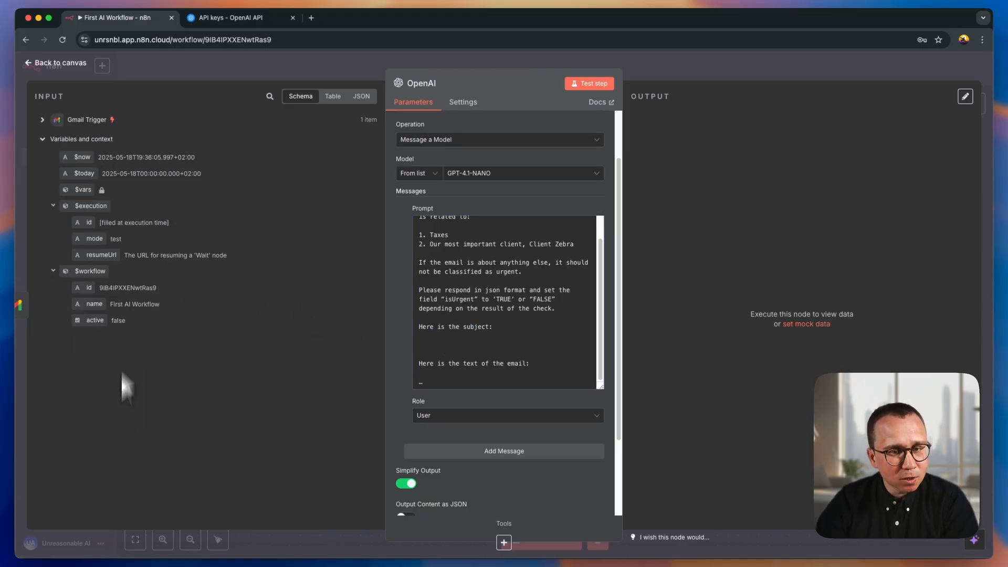
pyautogui.click(43, 119)
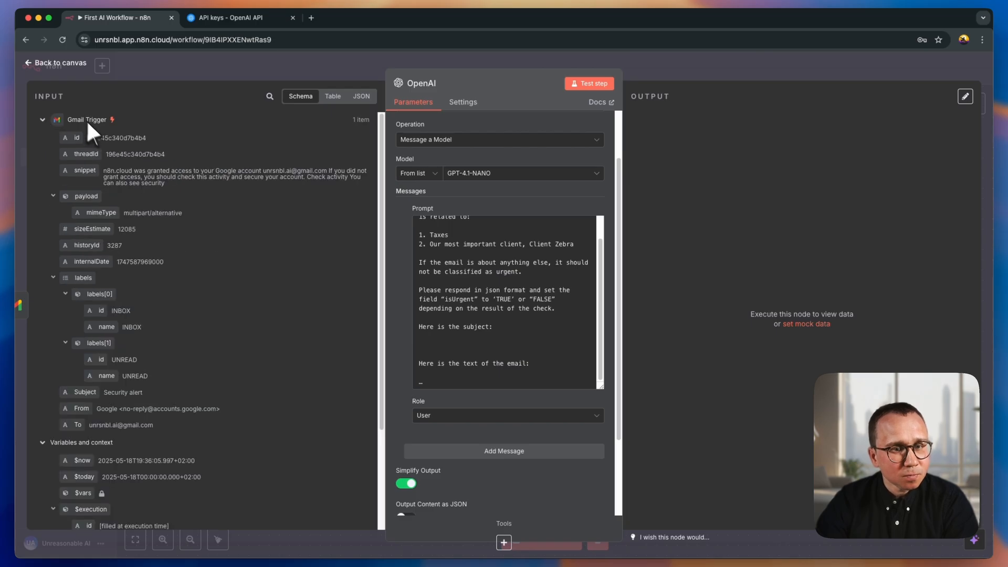
pyautogui.scroll(-2, 105, 189)
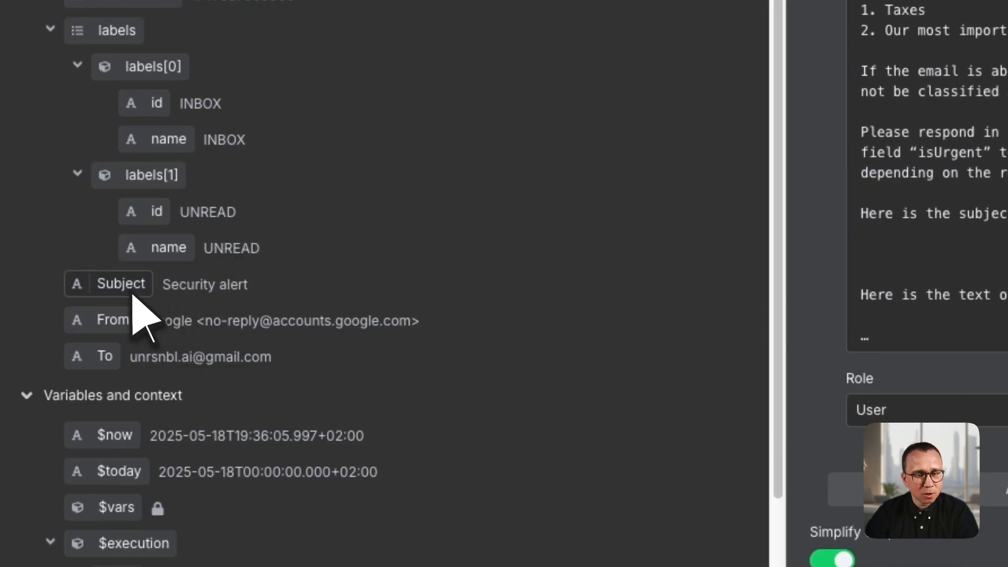
pyautogui.moveTo(129, 298); pyautogui.dragTo(887, 270)
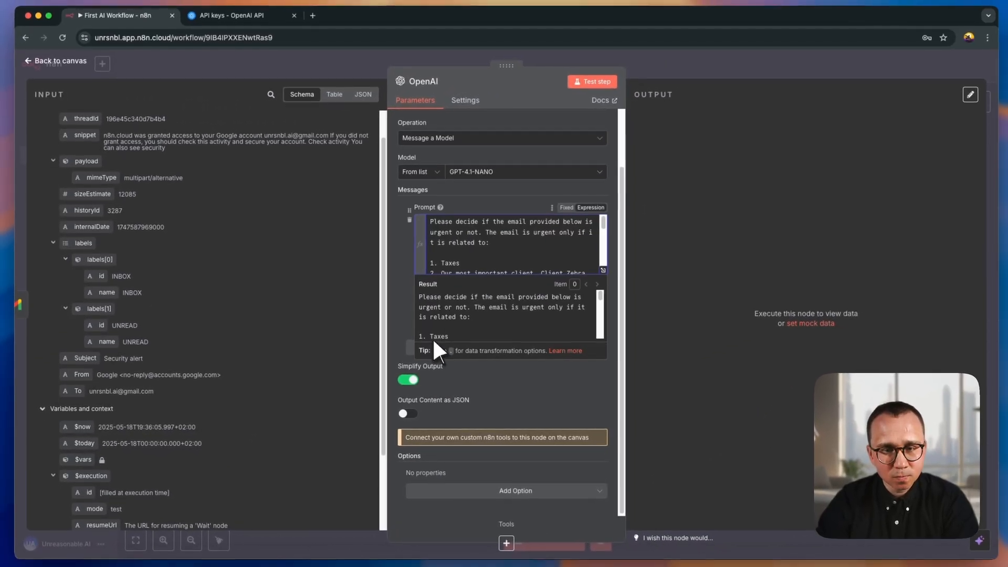
# - Open the OpenAI node's prompt in the full-size expression editor
pyautogui.click(512, 247)
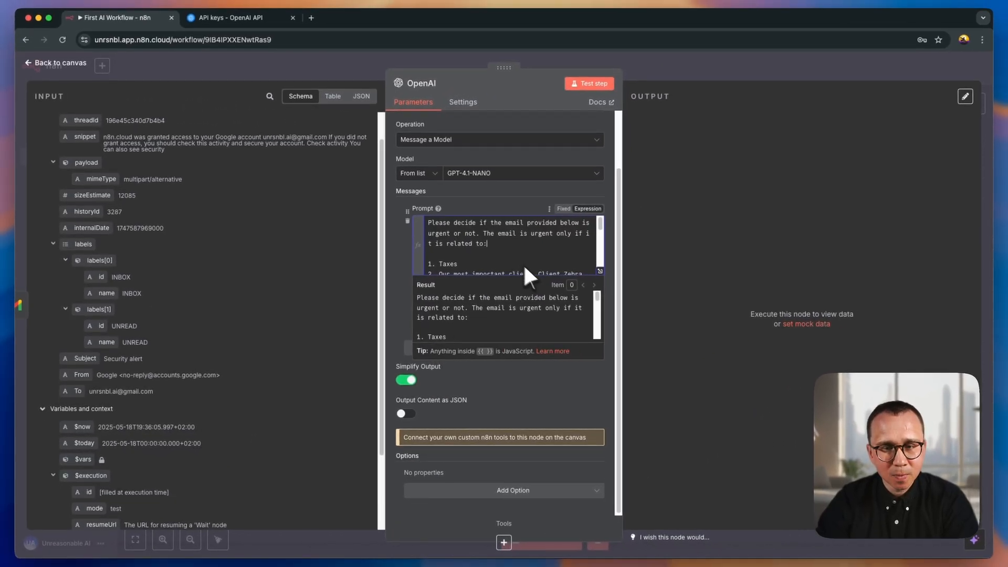
pyautogui.click(611, 307)
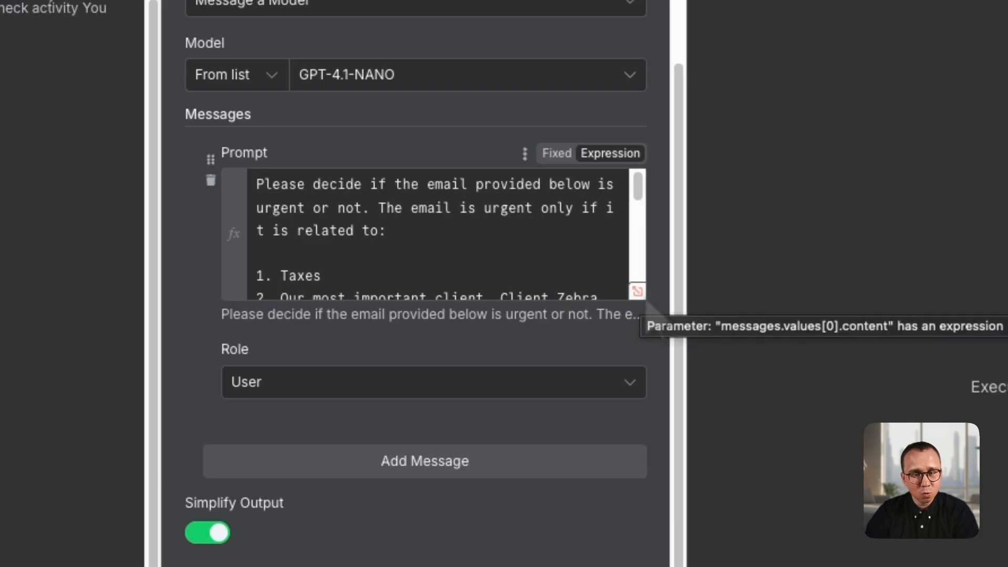
pyautogui.click(428, 222)
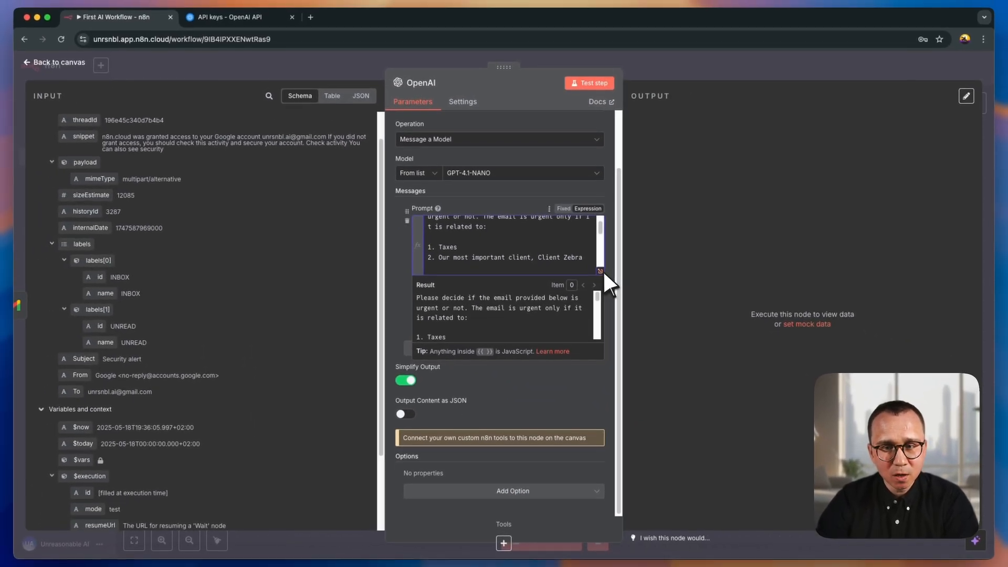
pyautogui.click(602, 270)
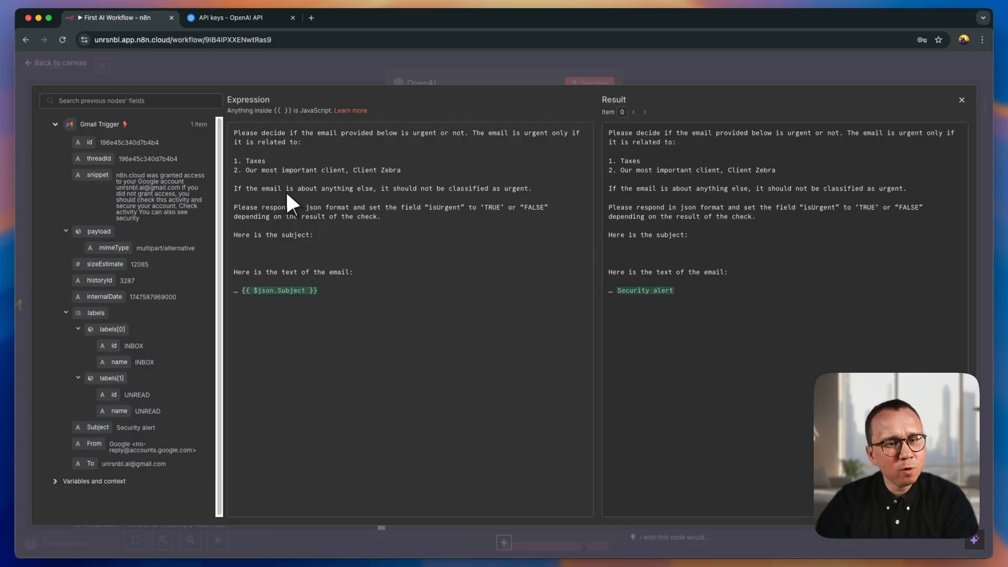
# - Compare the prompt expression with its evaluated result and examine where the {{ $json.Subject }} expression sits
pyautogui.moveTo(235, 133); pyautogui.dragTo(328, 222)
pyautogui.click(265, 153)
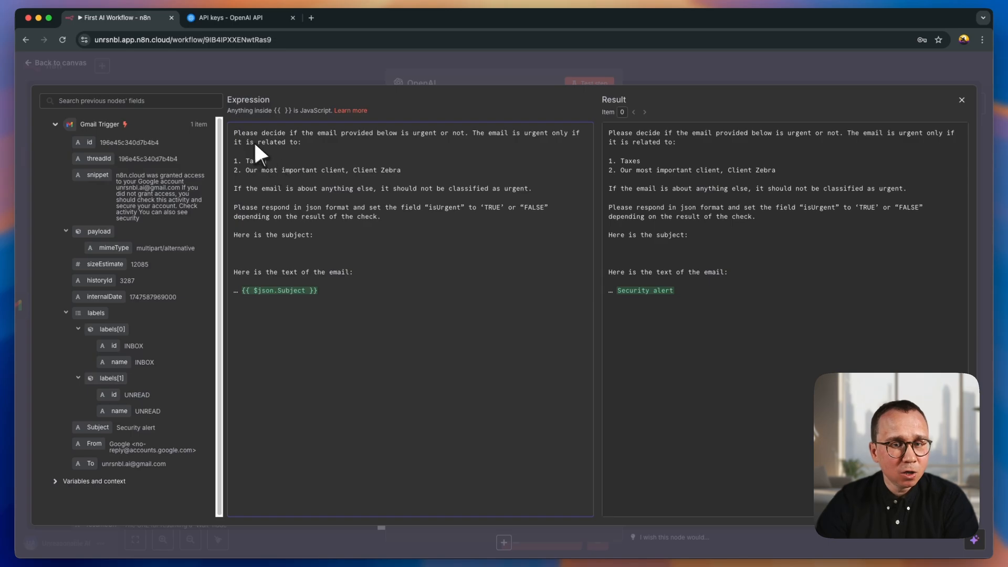
pyautogui.moveTo(235, 131); pyautogui.dragTo(380, 296)
pyautogui.click(390, 261)
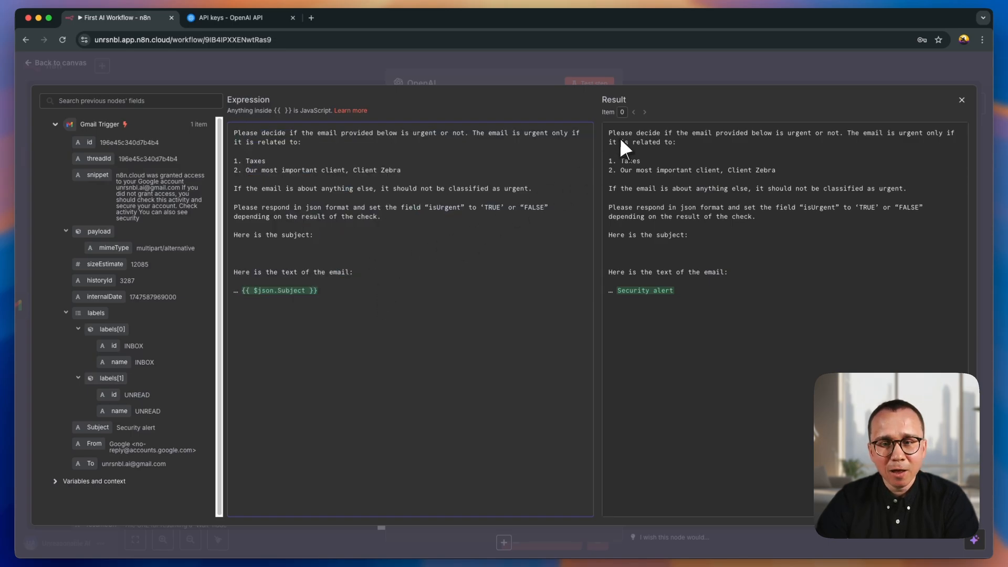
pyautogui.moveTo(609, 132); pyautogui.dragTo(704, 217)
pyautogui.moveTo(368, 282); pyautogui.dragTo(335, 288)
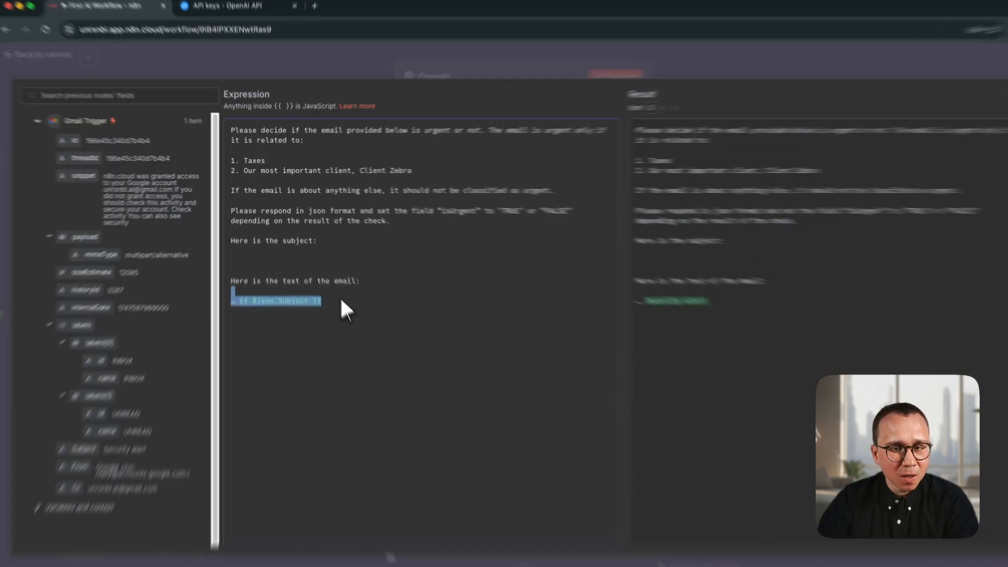
pyautogui.click(328, 291)
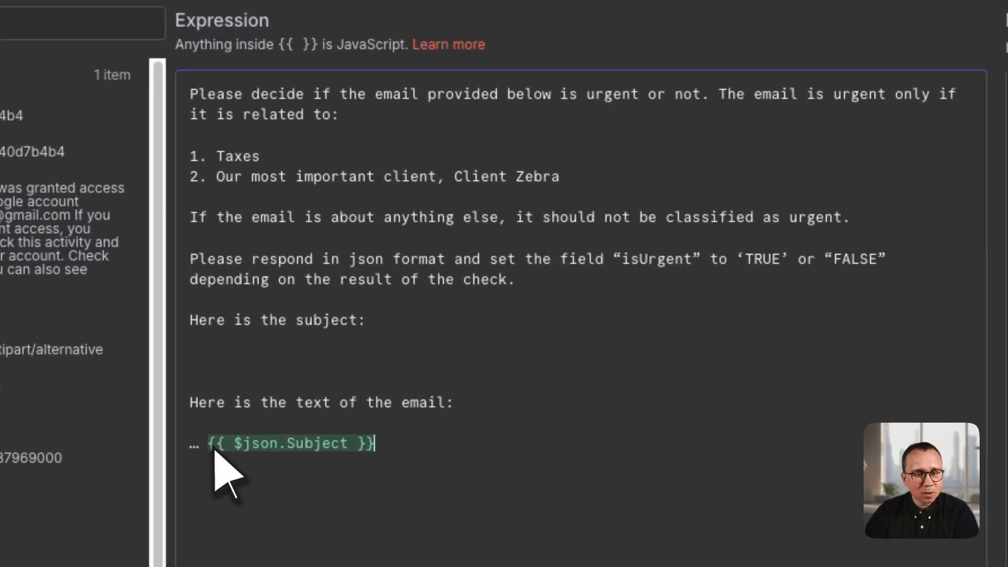
pyautogui.click(386, 448)
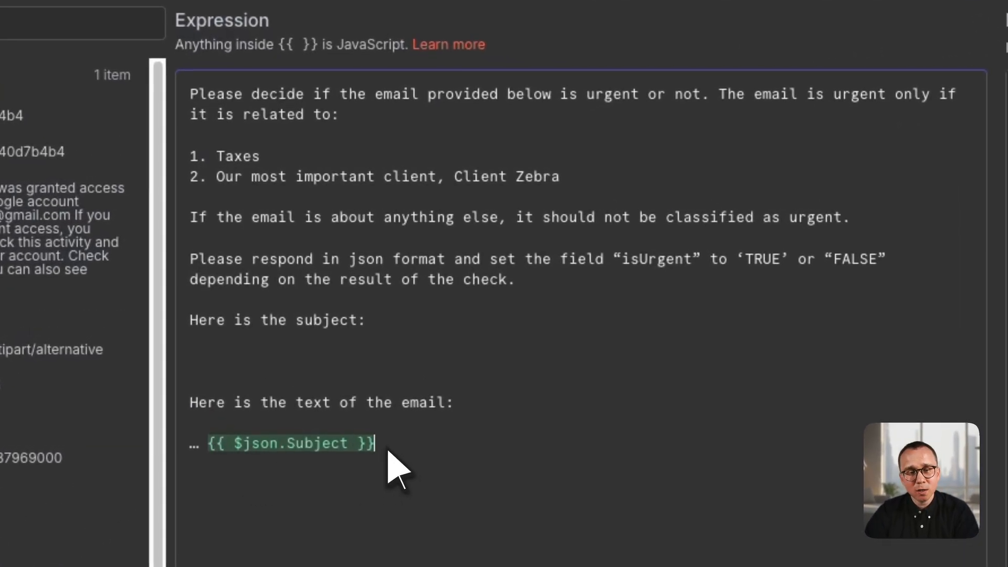
# - Move the {{ $json.Subject }} expression from the end of the prompt to the line under "Here is the subject:" and check the evaluated result
pyautogui.moveTo(388, 450); pyautogui.dragTo(205, 443)
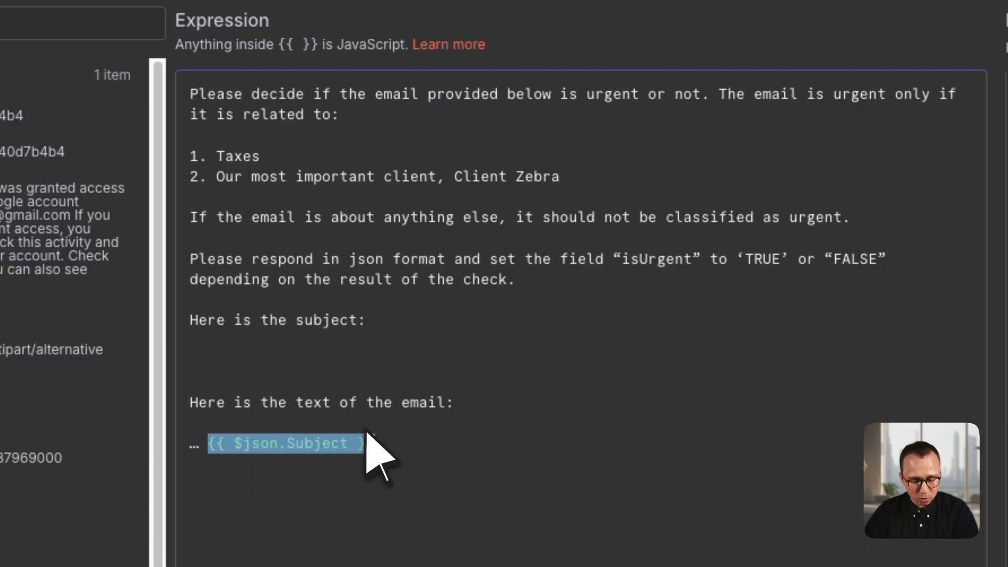
pyautogui.hotkey('ctrl', 'x')
pyautogui.hotkey('ctrl', 'v')
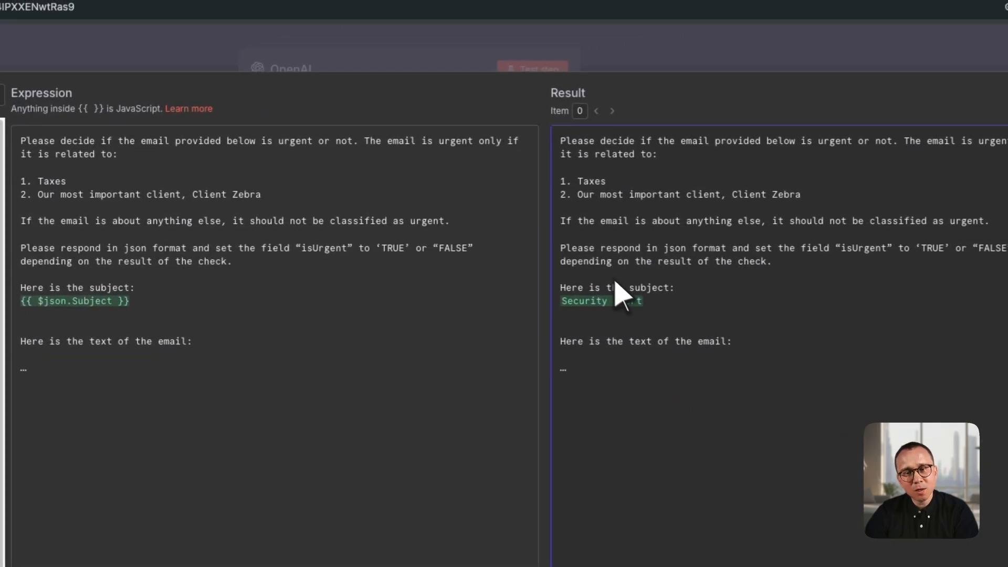
pyautogui.moveTo(577, 140); pyautogui.dragTo(701, 300)
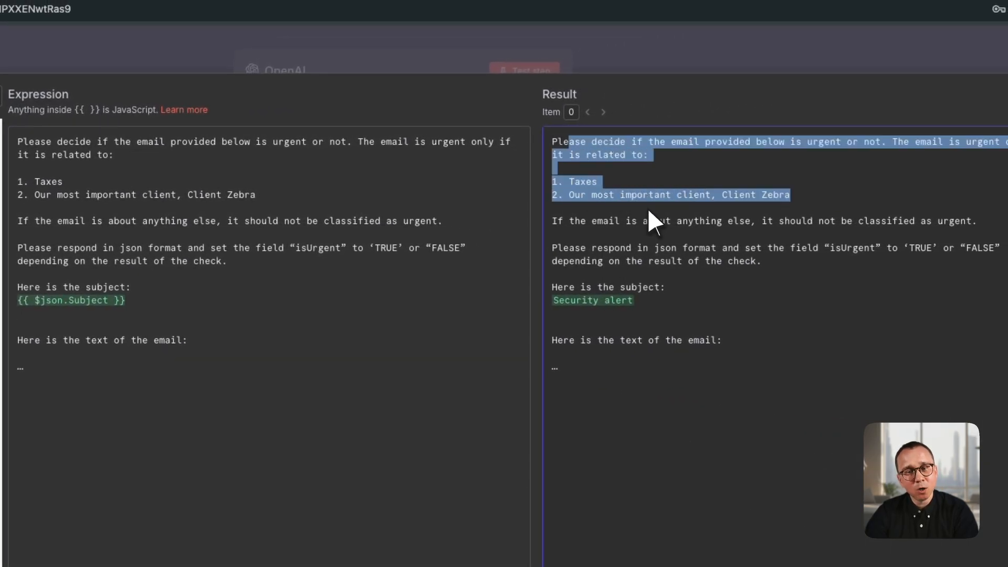
pyautogui.click(701, 302)
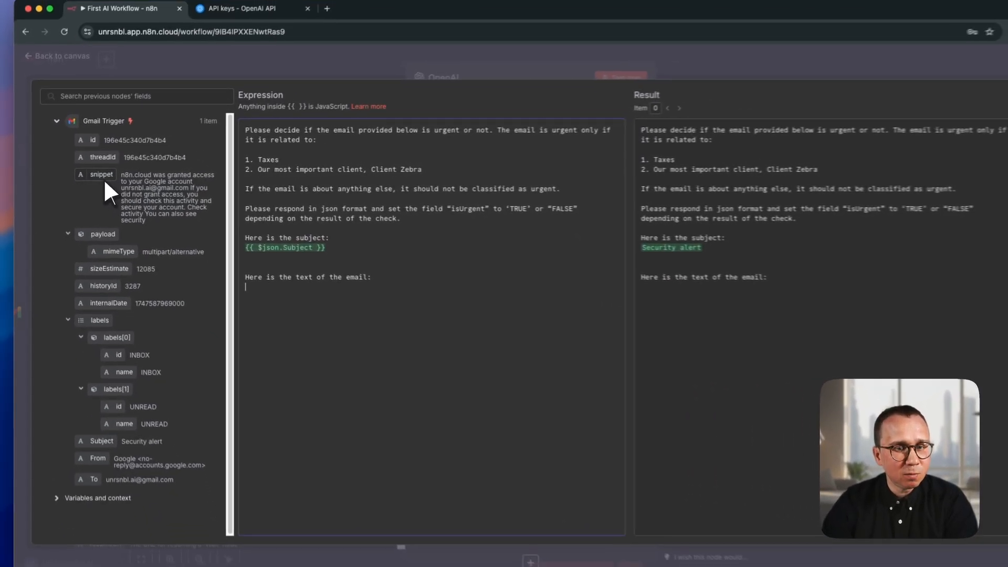
# - Replace the "…" under "Here is the text of the email:" with the Gmail Trigger's snippet field and review the evaluated prompt before closing the expression editor
pyautogui.moveTo(99, 178); pyautogui.dragTo(254, 282)
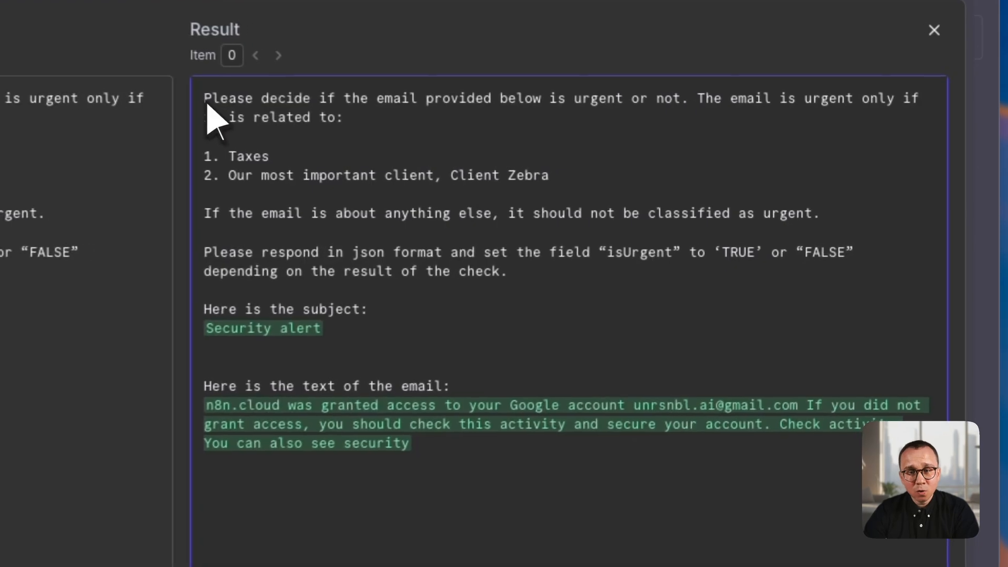
pyautogui.moveTo(609, 135); pyautogui.dragTo(735, 317)
pyautogui.moveTo(467, 502); pyautogui.dragTo(468, 503)
pyautogui.click(426, 250)
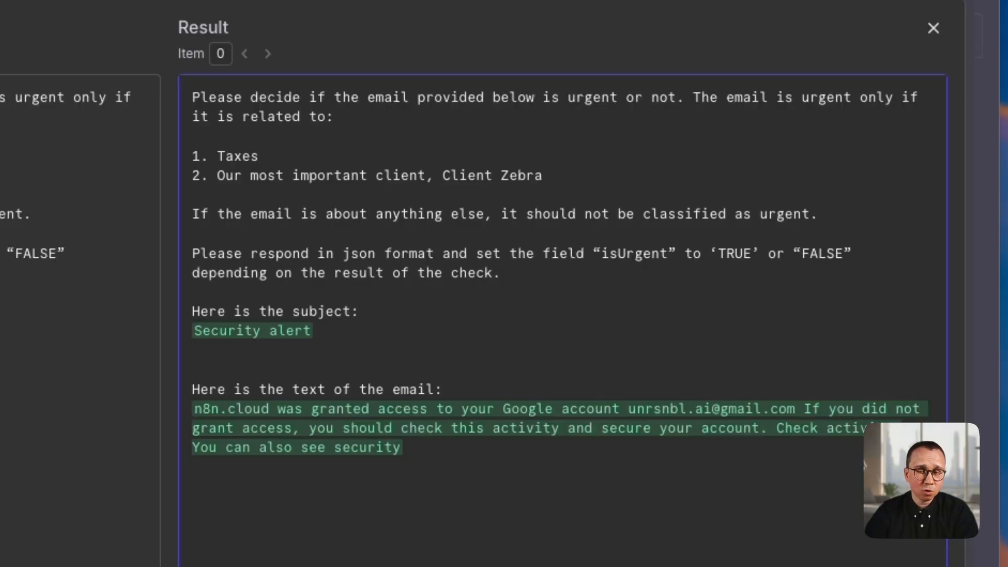
pyautogui.moveTo(200, 97); pyautogui.dragTo(409, 276)
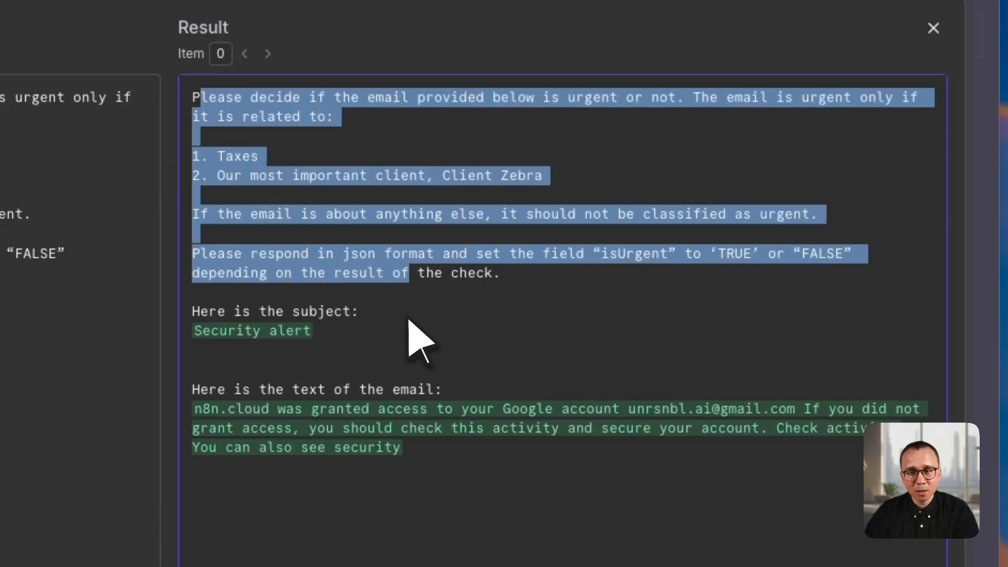
pyautogui.moveTo(410, 321); pyautogui.dragTo(216, 315)
pyautogui.moveTo(472, 392); pyautogui.dragTo(260, 345)
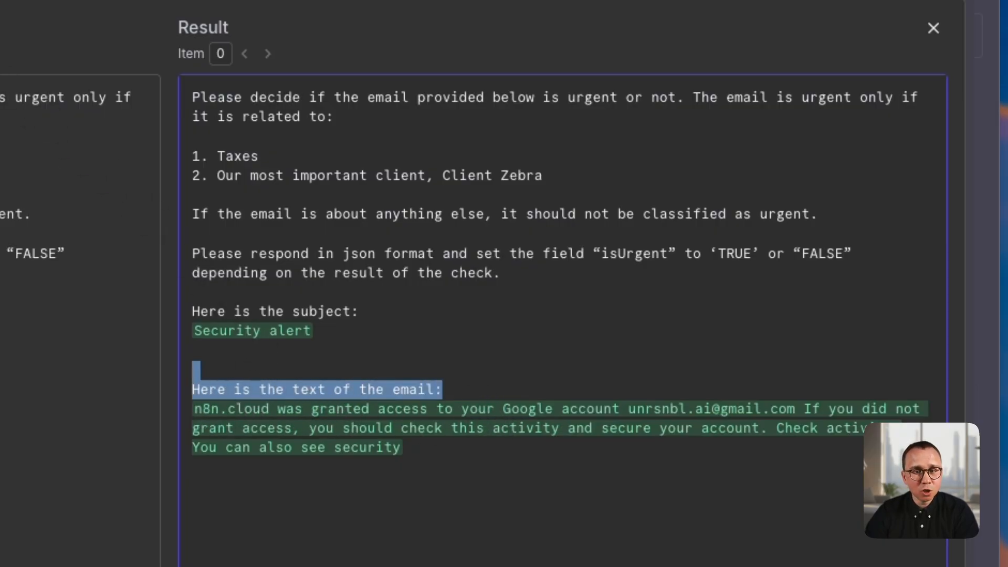
pyautogui.click(449, 63)
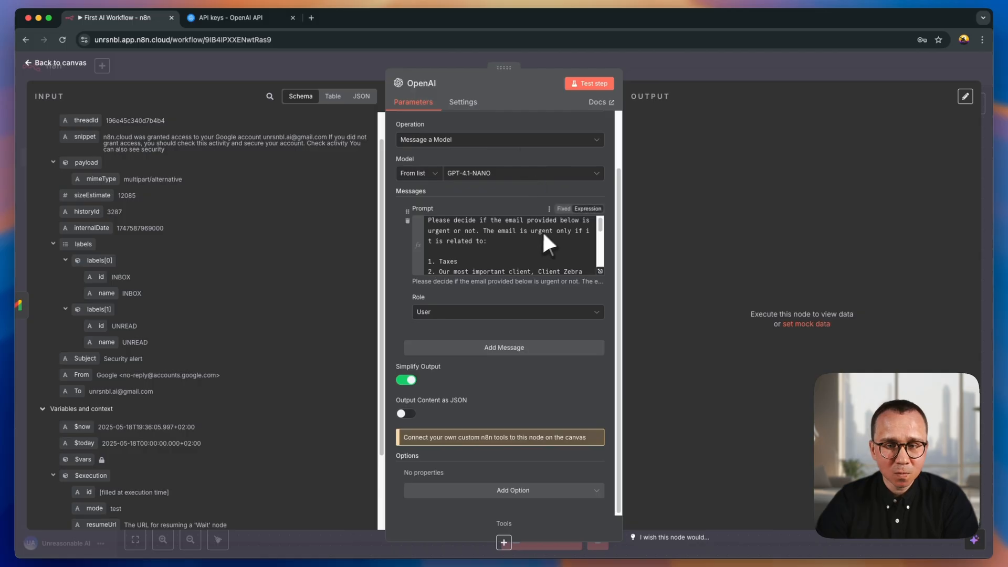
# - Enable Output Content as JSON for the OpenAI node
pyautogui.scroll(-1, 518, 391)
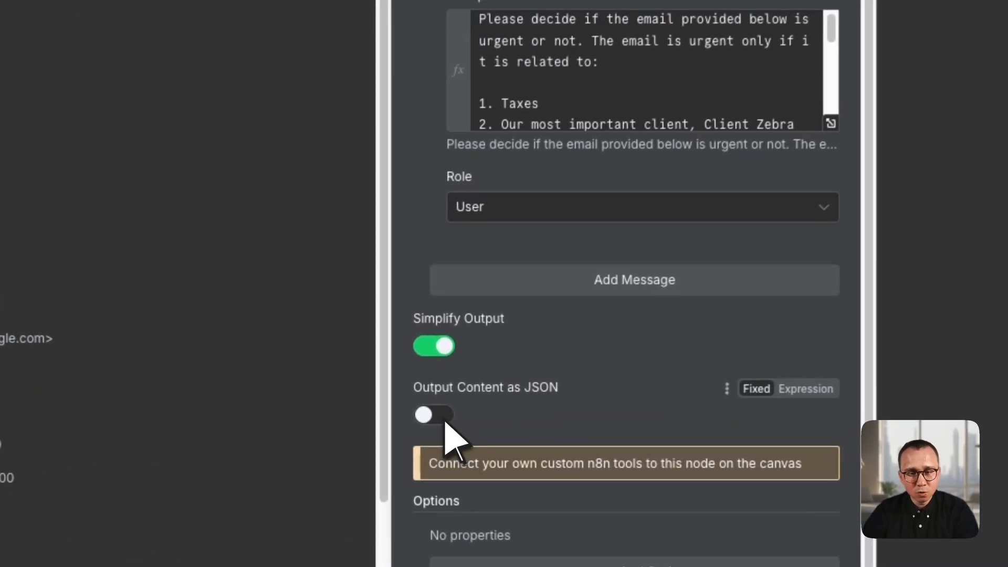
pyautogui.click(408, 412)
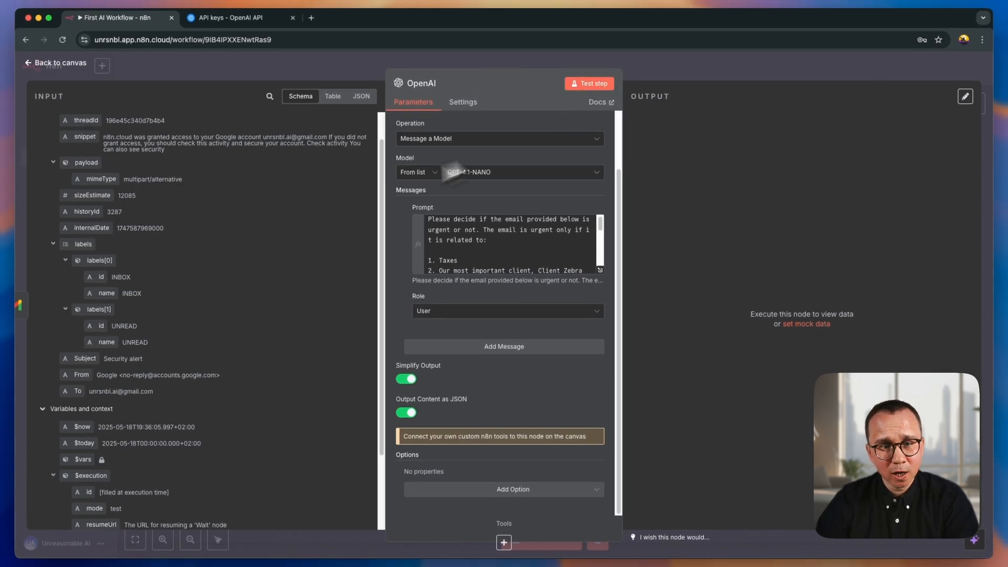
pyautogui.click(497, 250)
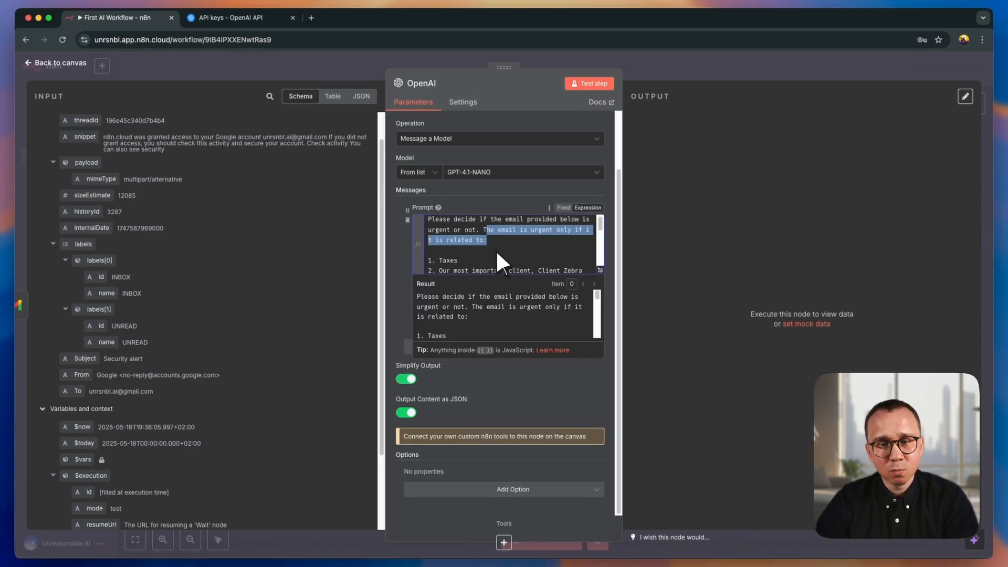
pyautogui.click(513, 126)
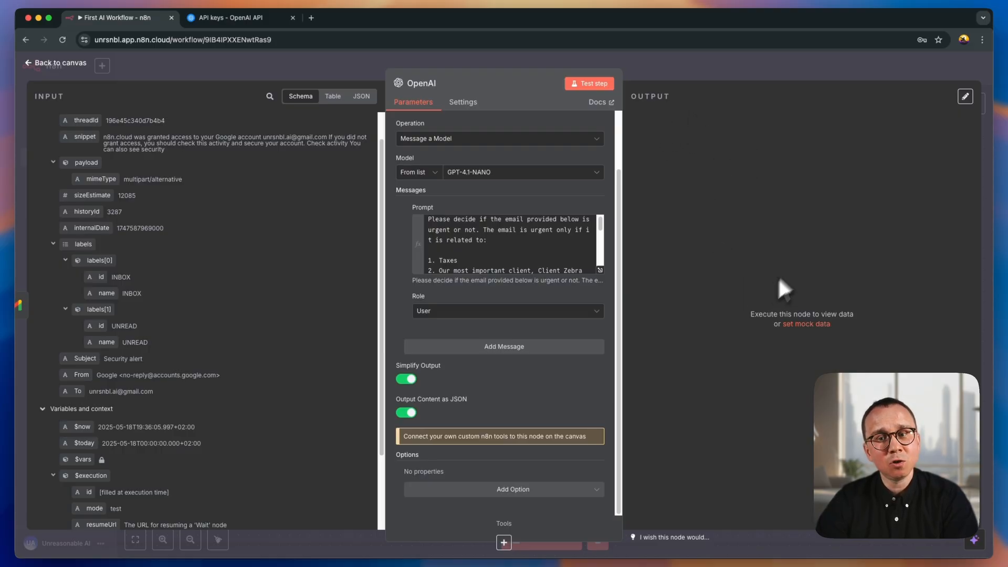
# - Test the OpenAI node, examine the isUrgent field in its JSON output, and return to the canvas
pyautogui.click(584, 83)
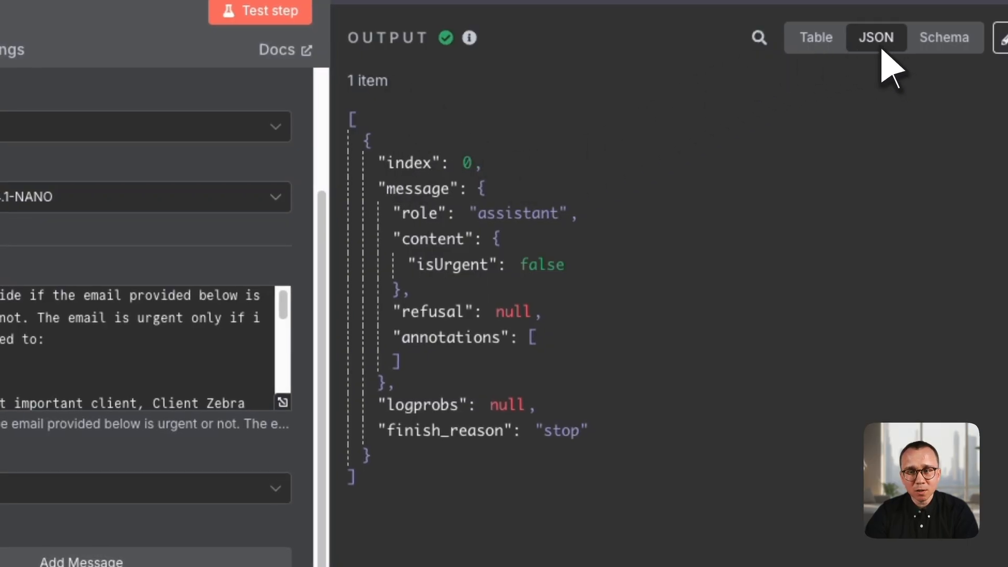
pyautogui.moveTo(419, 265); pyautogui.dragTo(492, 272)
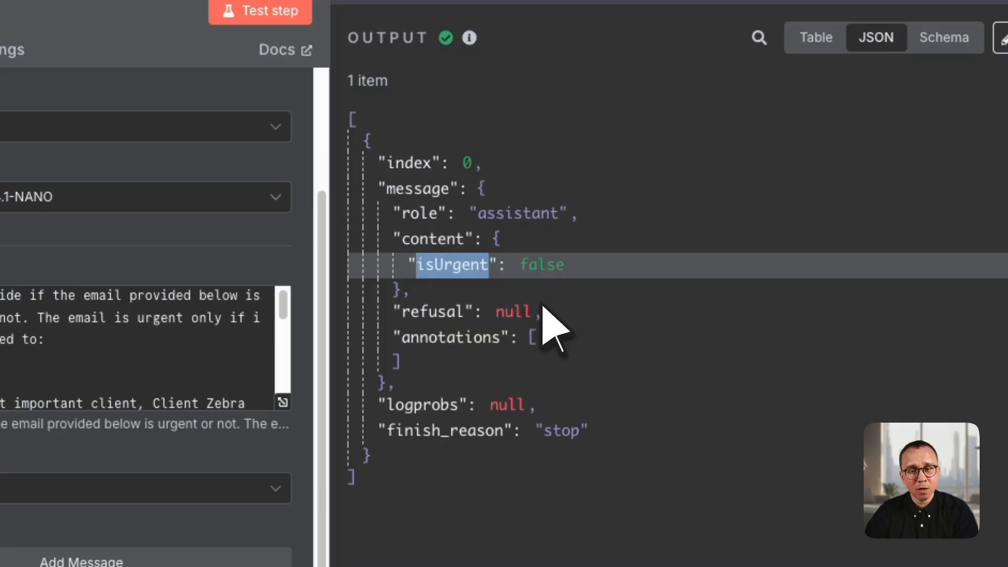
pyautogui.click(453, 296)
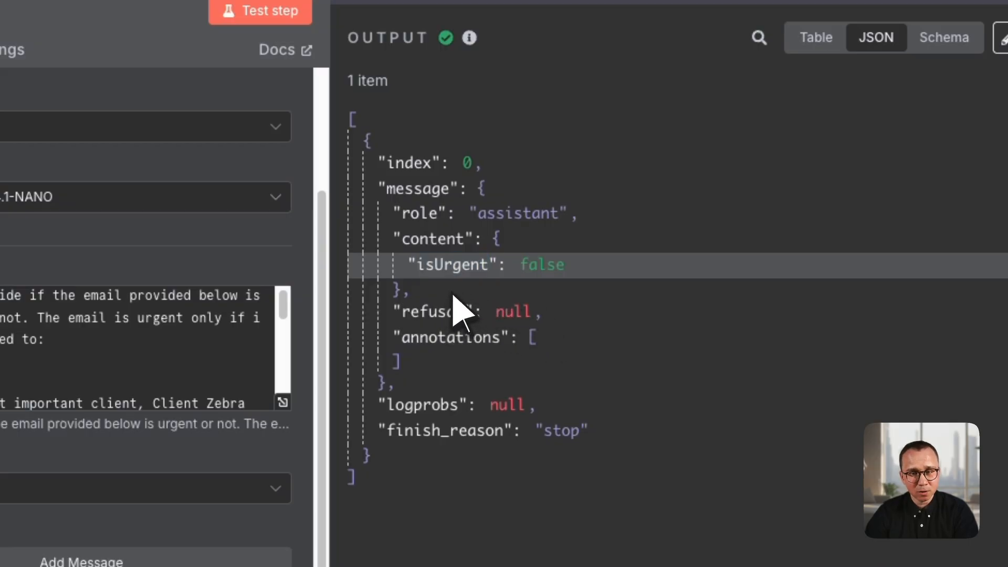
pyautogui.doubleClick(551, 267)
pyautogui.click(477, 269)
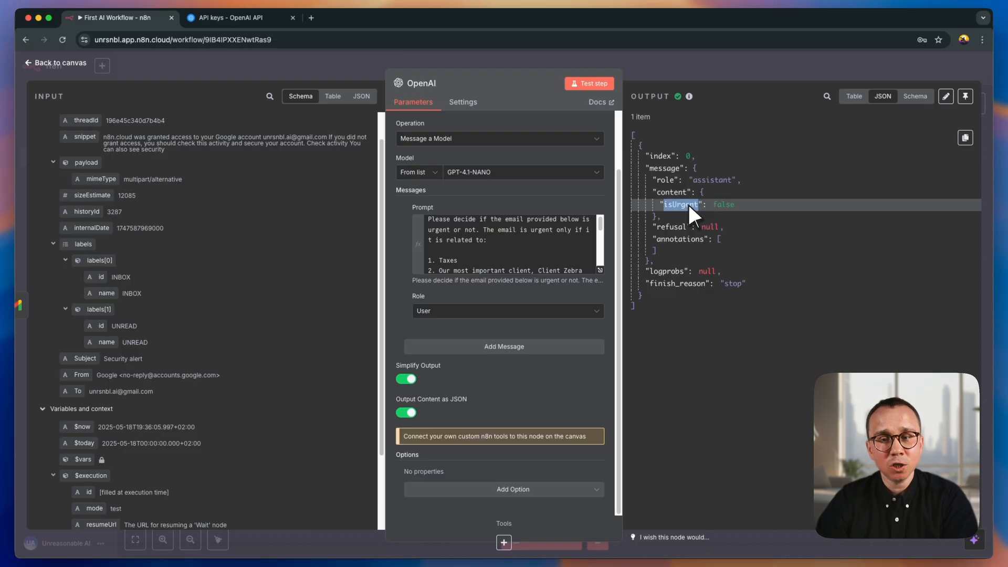
pyautogui.click(725, 204)
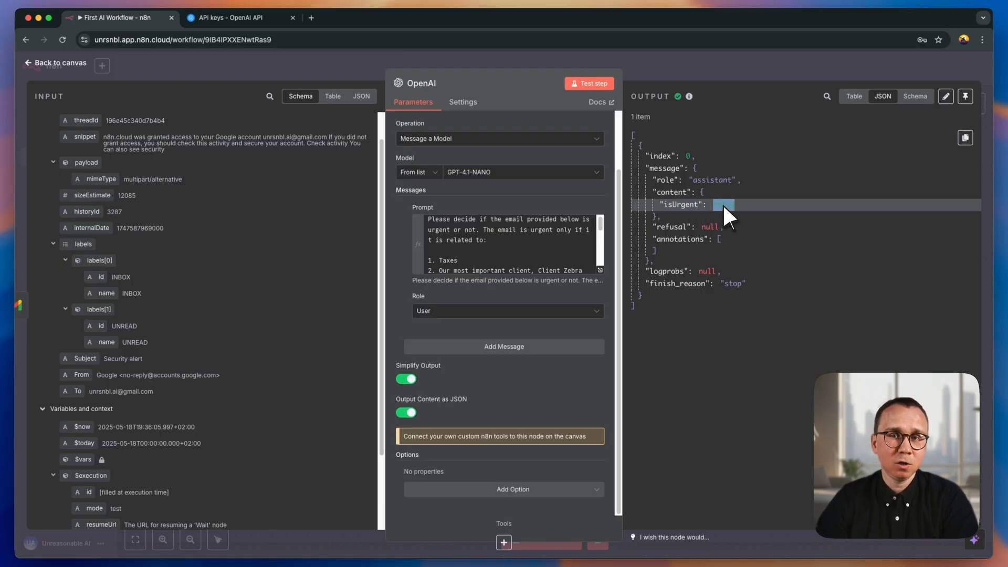
pyautogui.click(683, 68)
pyautogui.click(682, 67)
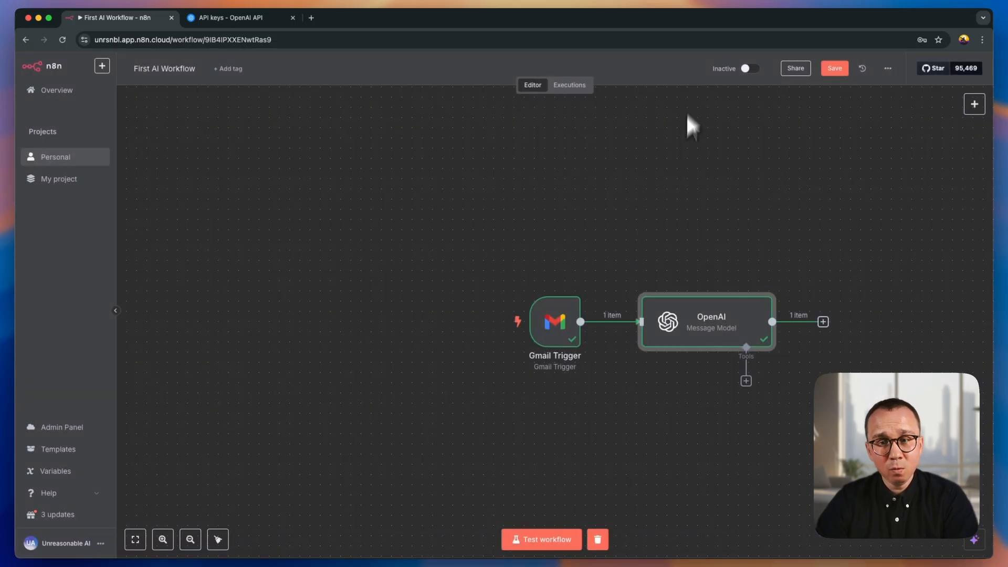
# - Add an If node after the OpenAI node and return to the canvas
pyautogui.hscroll(5, 761, 273)
pyautogui.scroll(-1, 735, 279)
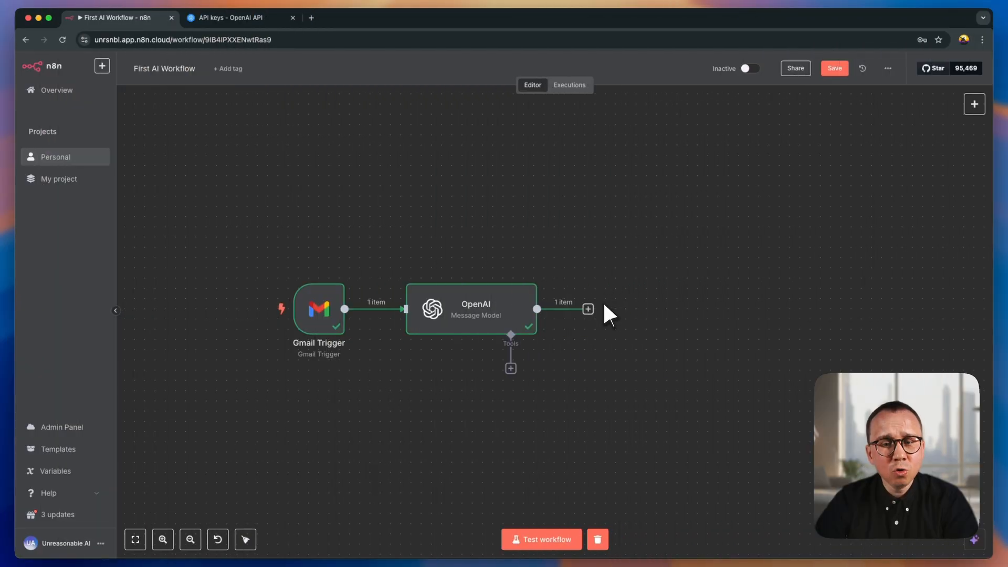
pyautogui.click(589, 310)
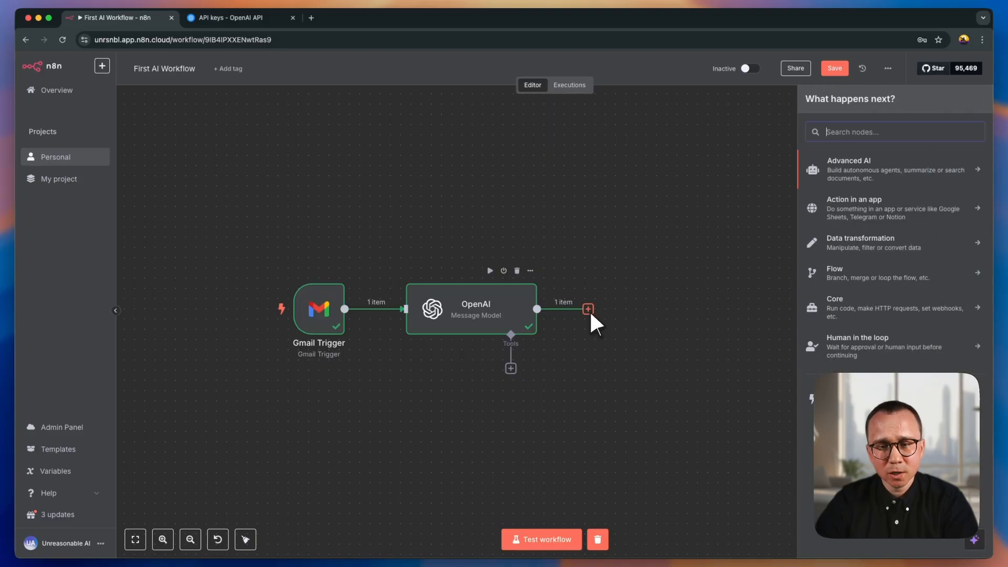
pyautogui.write('if')
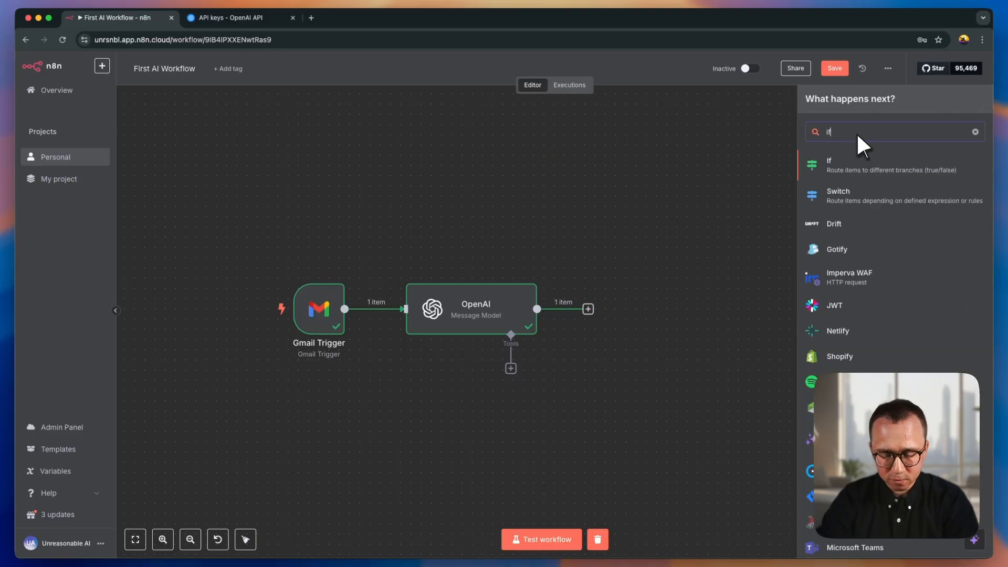
pyautogui.click(836, 167)
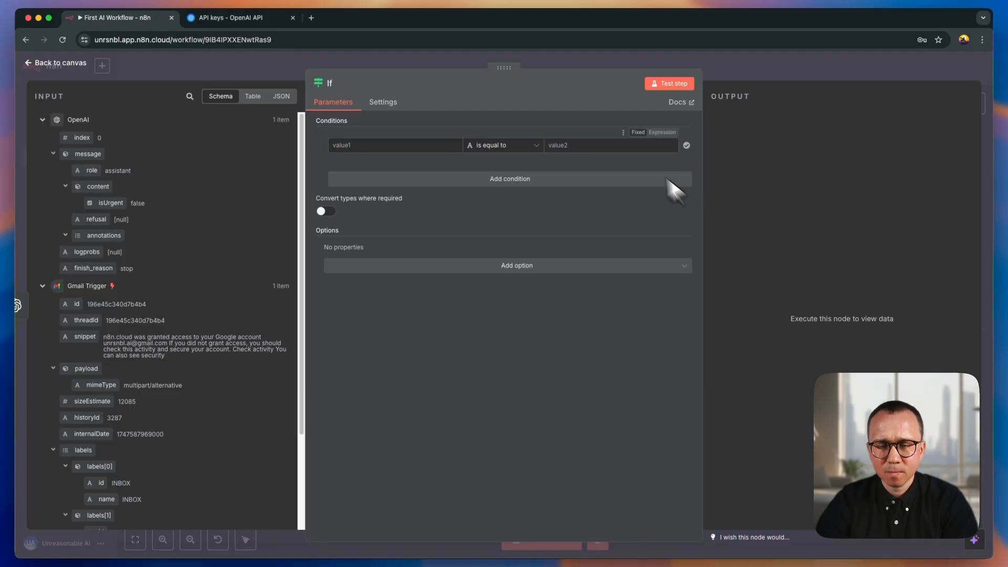
pyautogui.click(593, 67)
pyautogui.moveTo(735, 269); pyautogui.dragTo(622, 259)
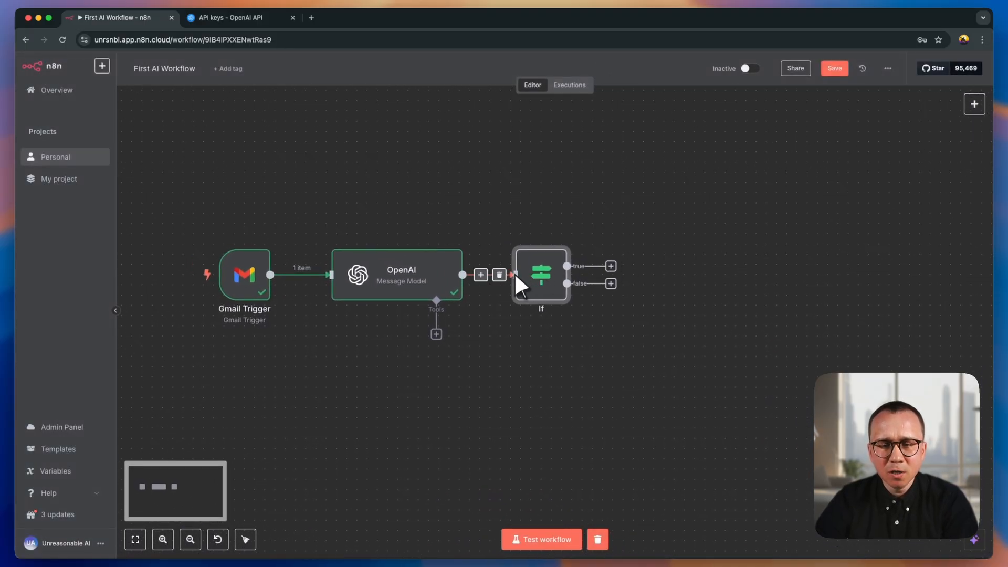
# - Reopen the If node and collapse the Gmail Trigger data in the input schema, keeping the OpenAI fields expanded
pyautogui.moveTo(535, 271)
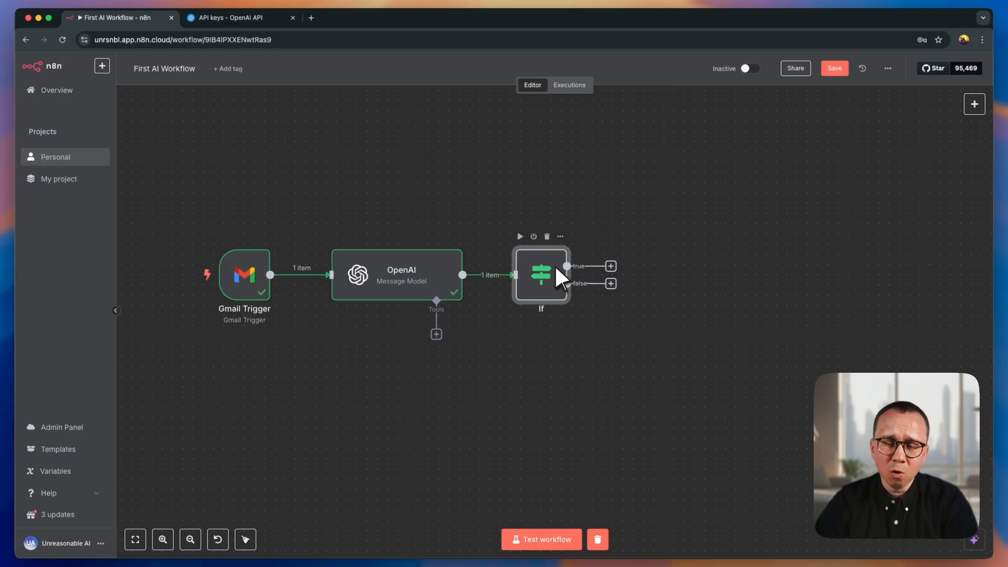
pyautogui.moveTo(474, 273)
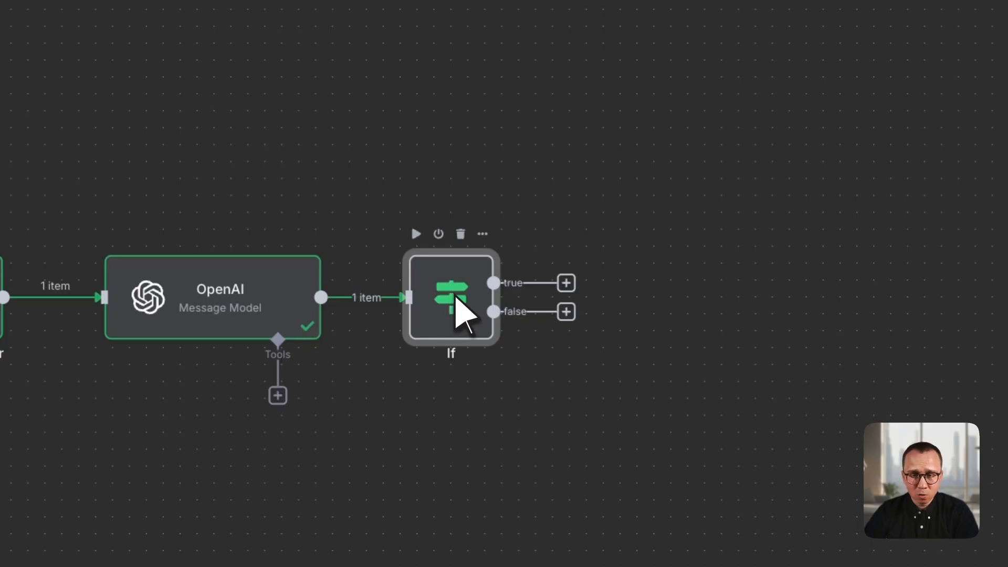
pyautogui.doubleClick(455, 299)
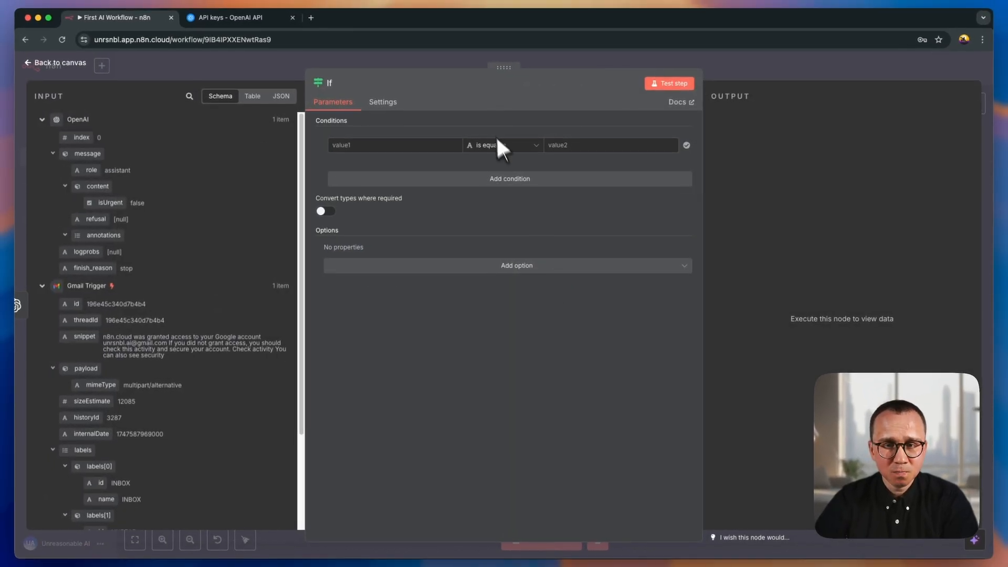
pyautogui.click(42, 286)
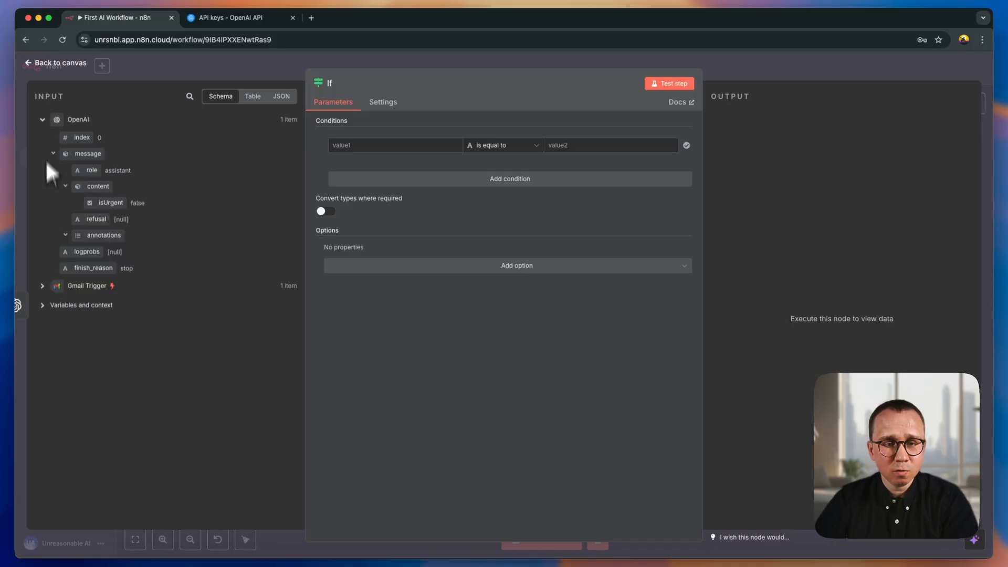
pyautogui.click(42, 120)
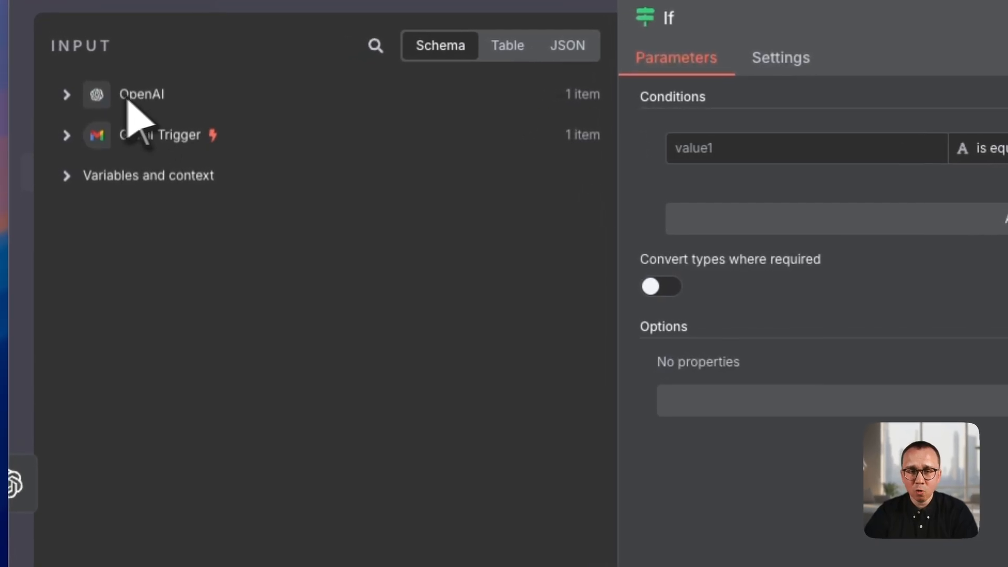
pyautogui.click(67, 95)
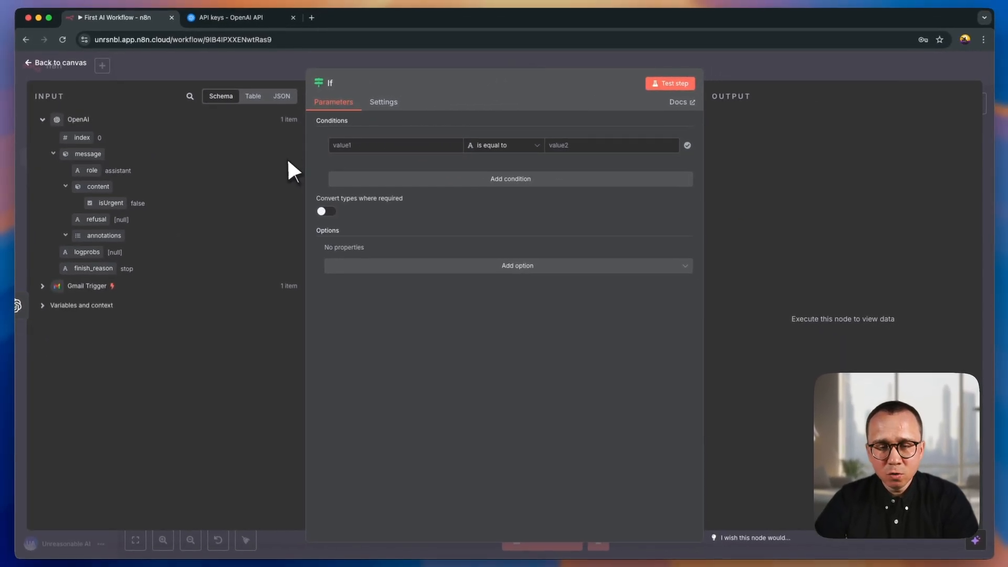
# - Set the If condition to check that OpenAI's isUrgent field is true, using the Boolean "is true" comparison
pyautogui.moveTo(106, 207); pyautogui.dragTo(358, 150)
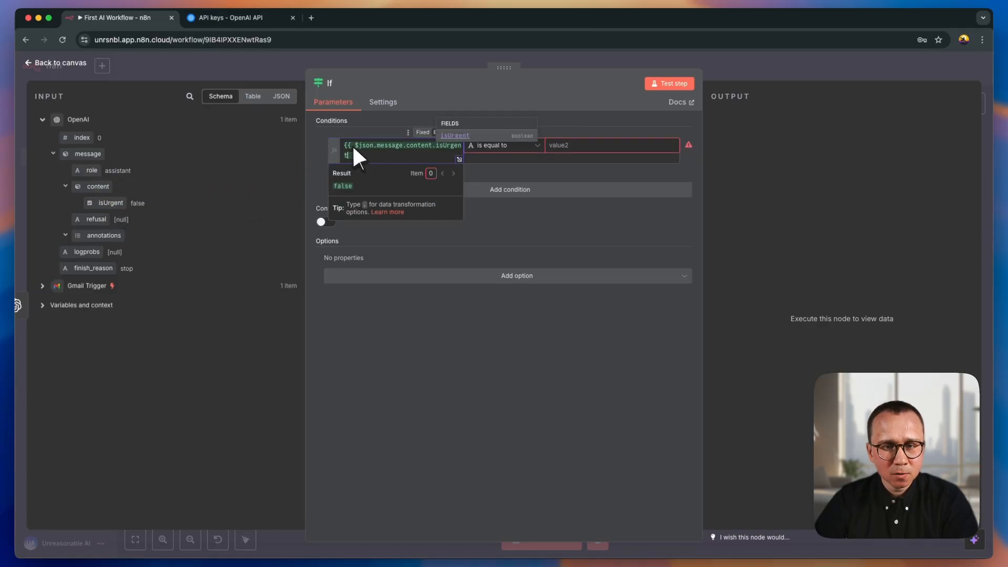
pyautogui.click(499, 167)
pyautogui.click(520, 148)
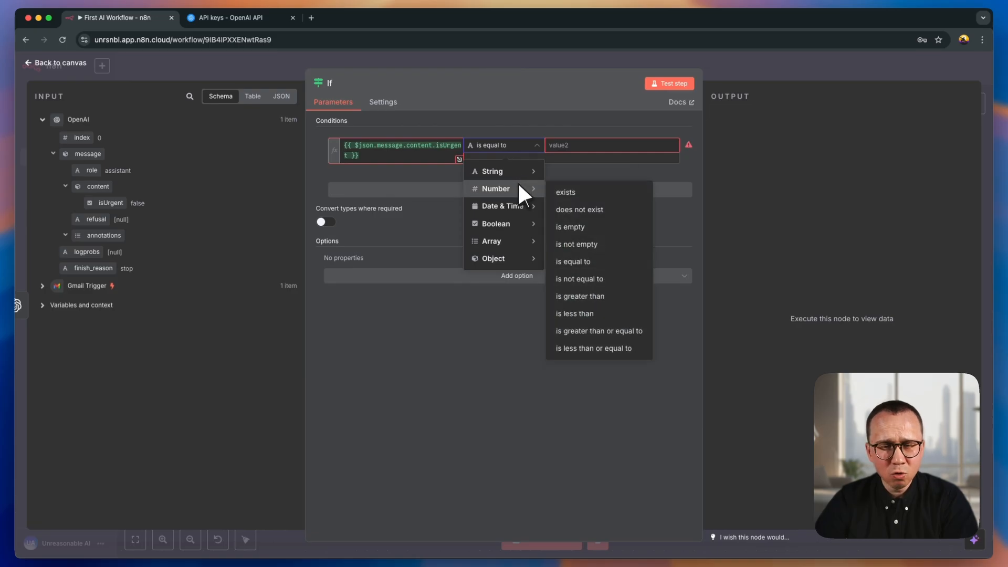
pyautogui.moveTo(510, 223)
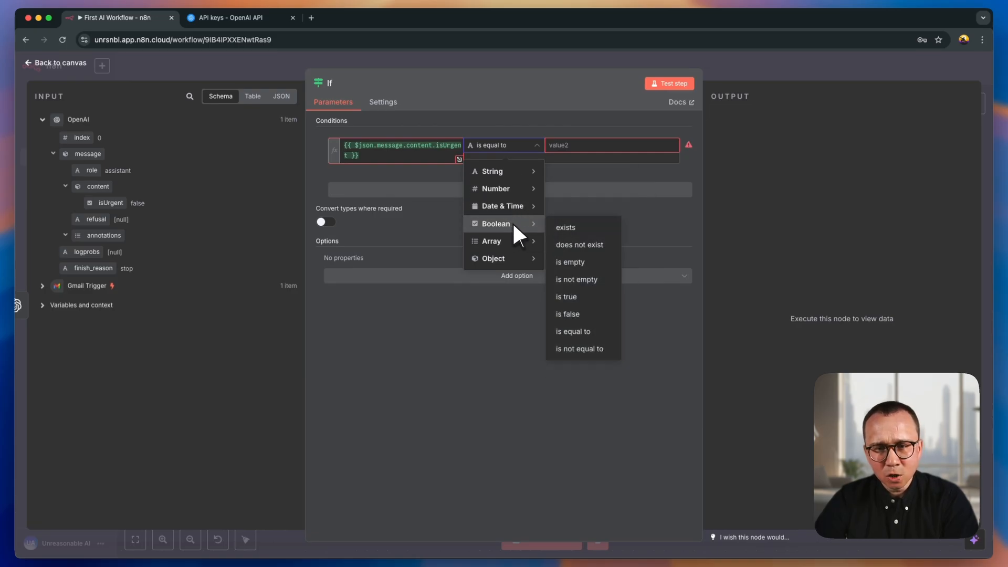
pyautogui.click(578, 300)
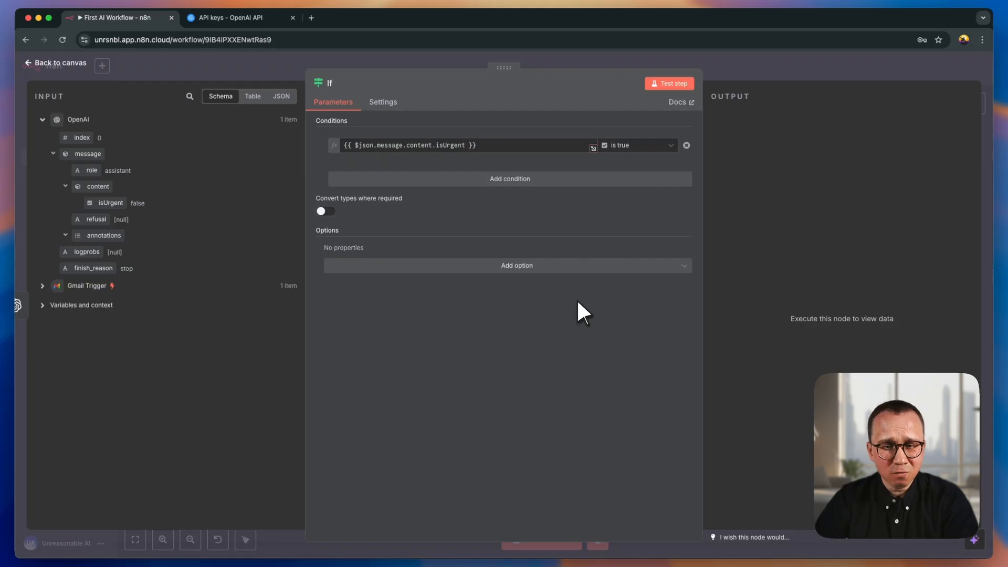
# - Test the If node and check the output of its true and false branches
pyautogui.click(667, 84)
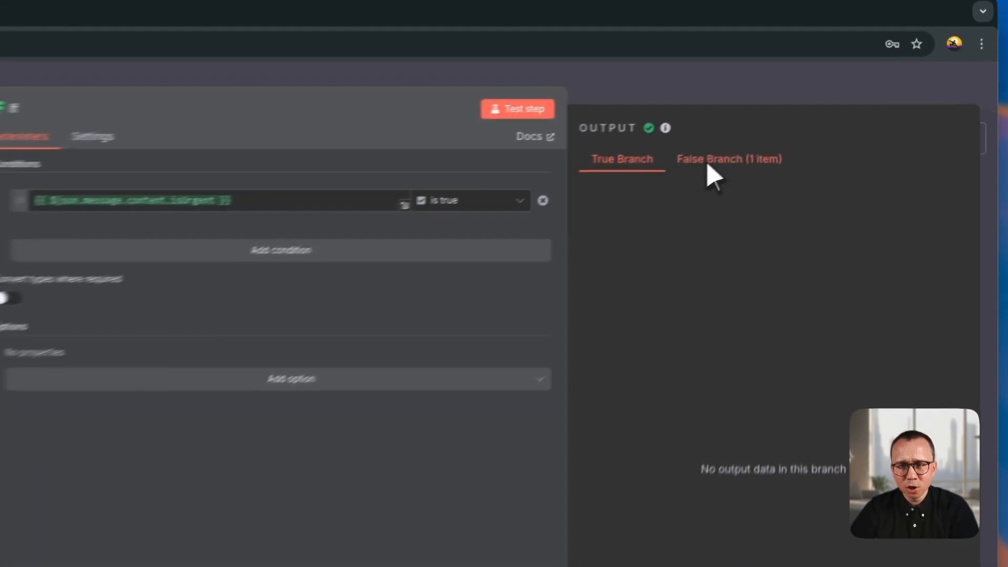
pyautogui.click(785, 118)
pyautogui.click(585, 176)
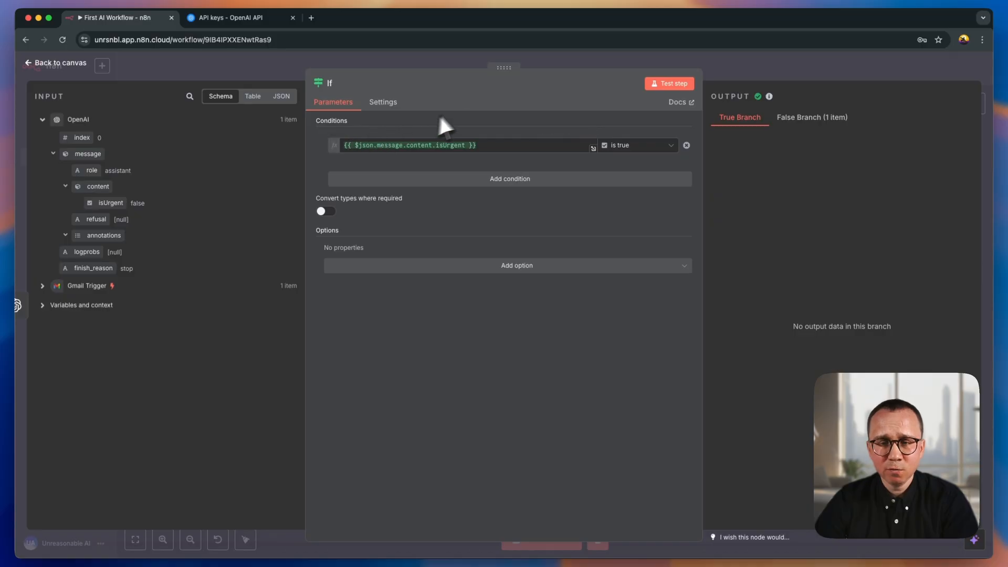
# - Compare the If node's true and false branch outputs, and examine both branches on the canvas
pyautogui.click(803, 118)
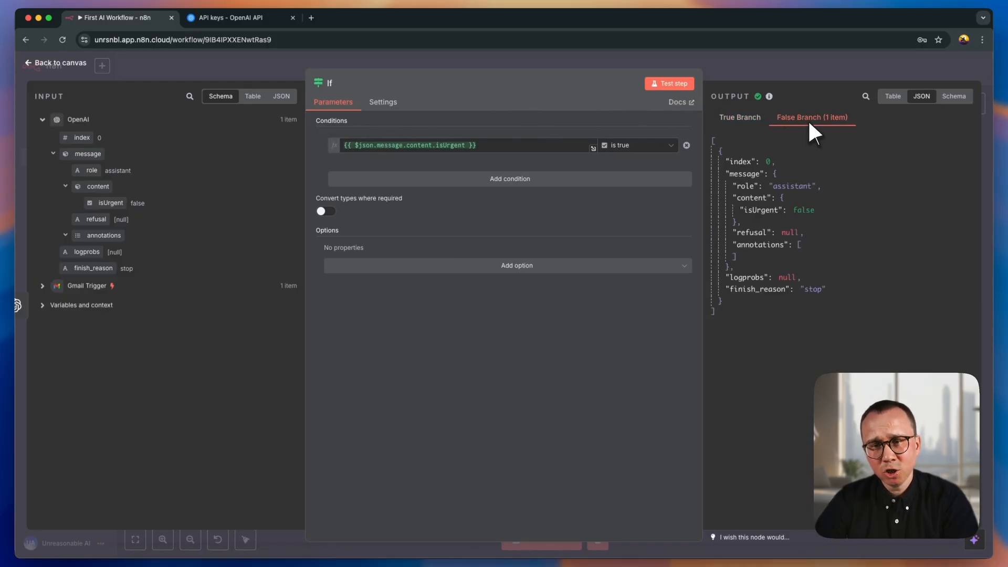
pyautogui.click(752, 119)
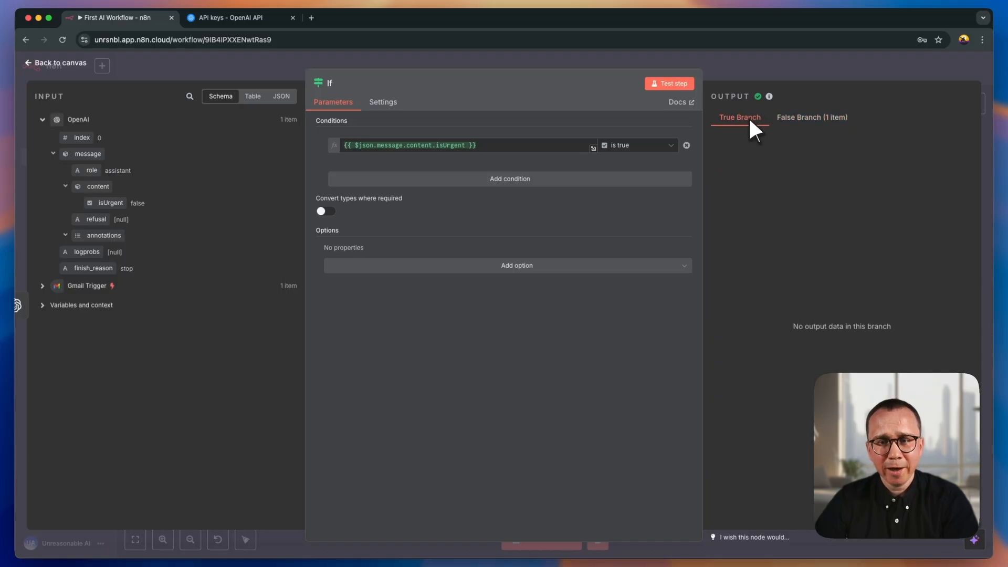
pyautogui.click(711, 62)
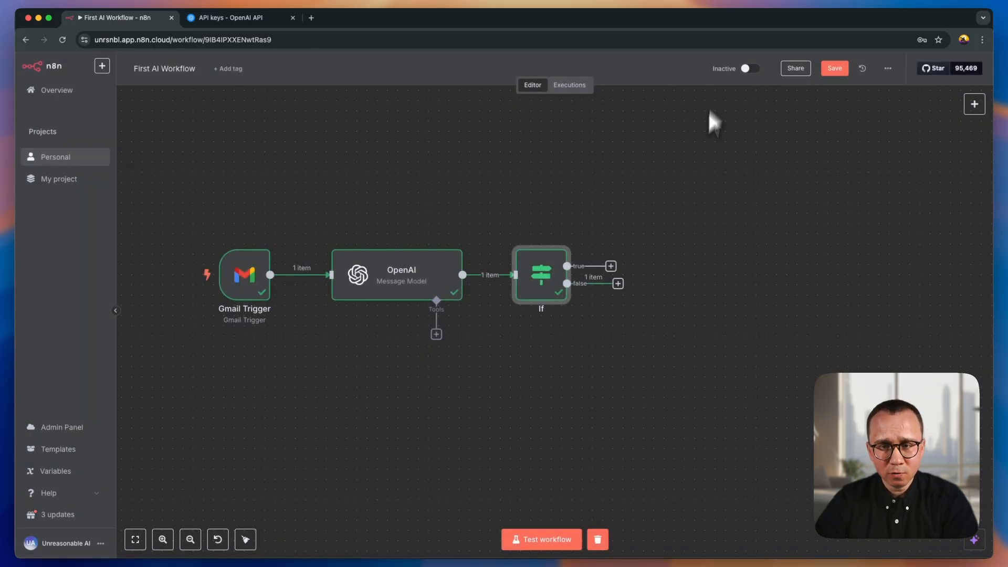
pyautogui.scroll(5, 600, 293)
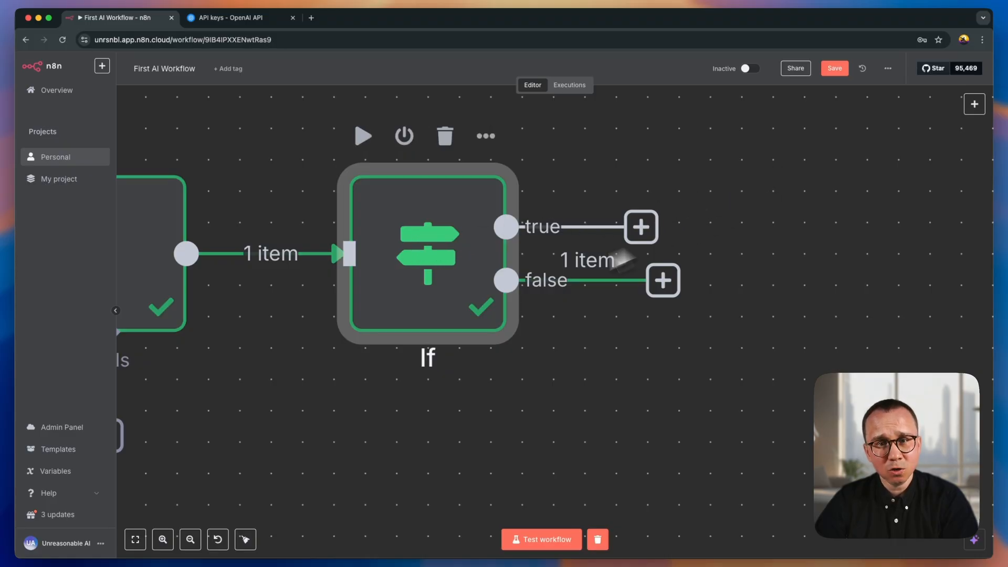
pyautogui.scroll(-8, 604, 242)
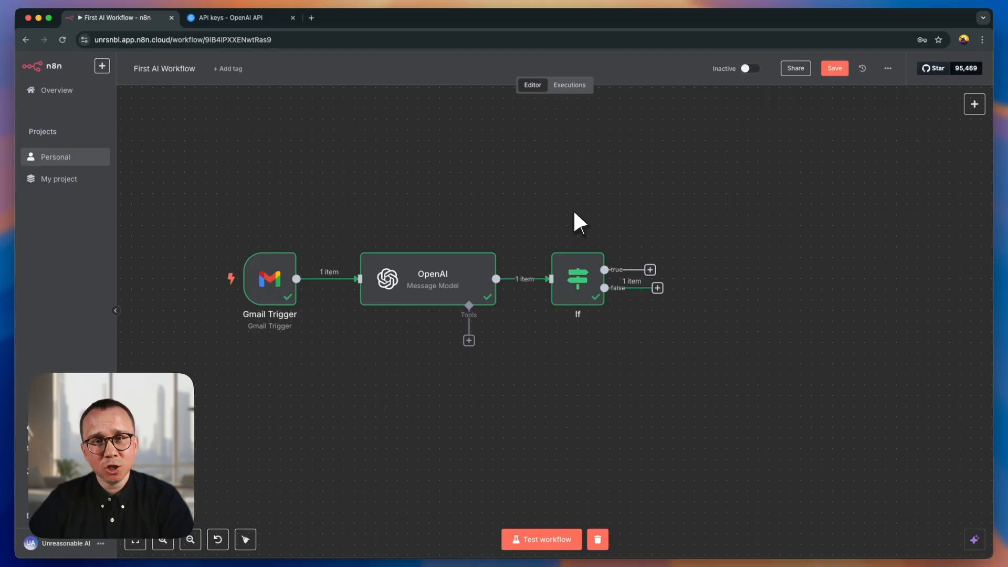
# - Switch to Gmail, send the draft "Upcoming Tax Payment Deadline – Immediate Action Required", and refresh the recipient's inbox
pyautogui.hotkey('ctrl', 'Right')
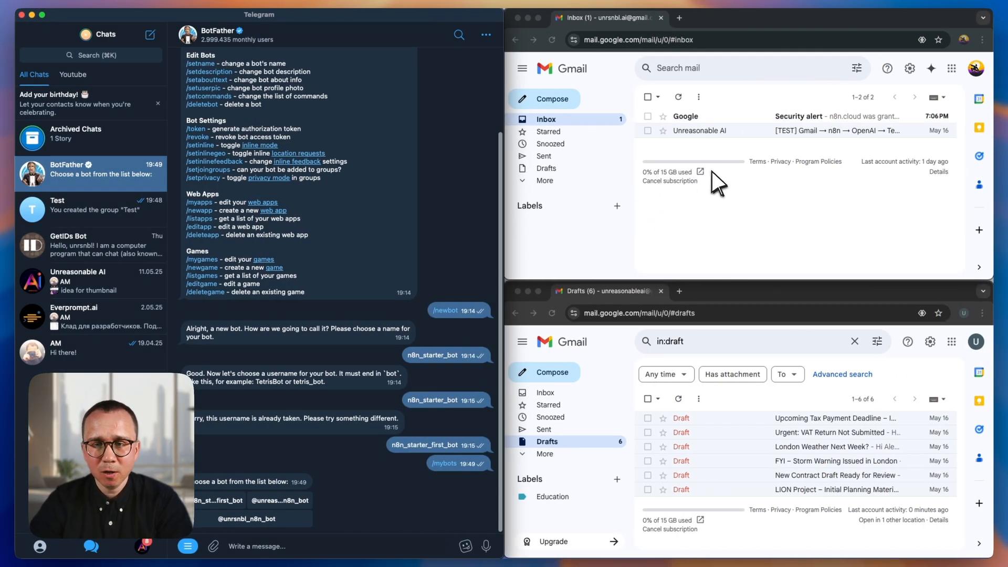
pyautogui.click(732, 239)
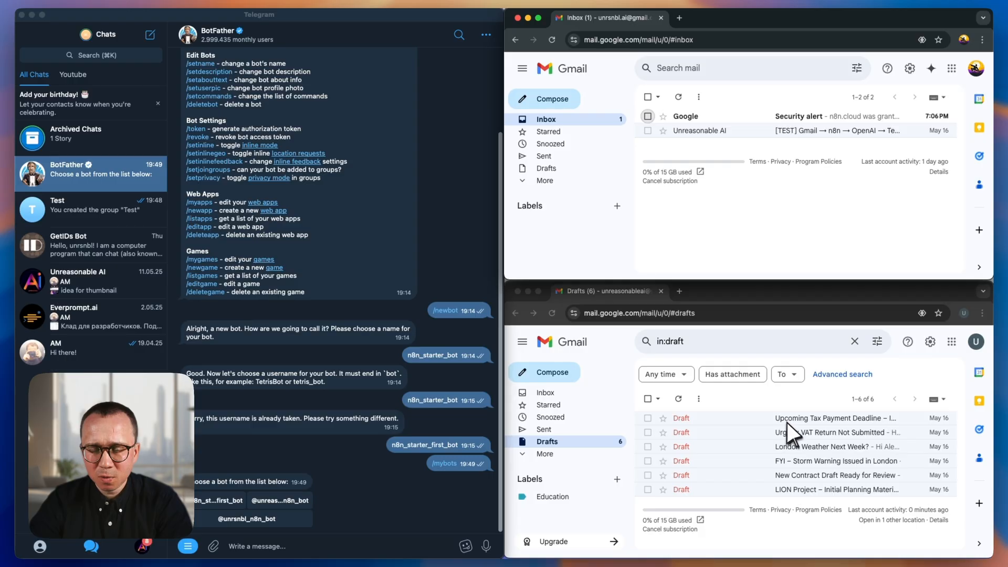
pyautogui.click(790, 408)
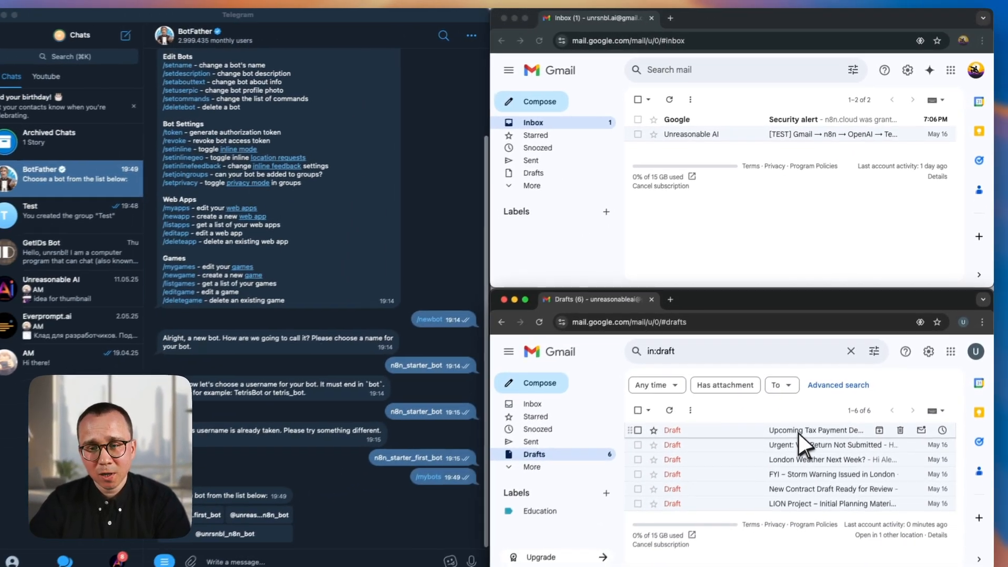
pyautogui.click(798, 431)
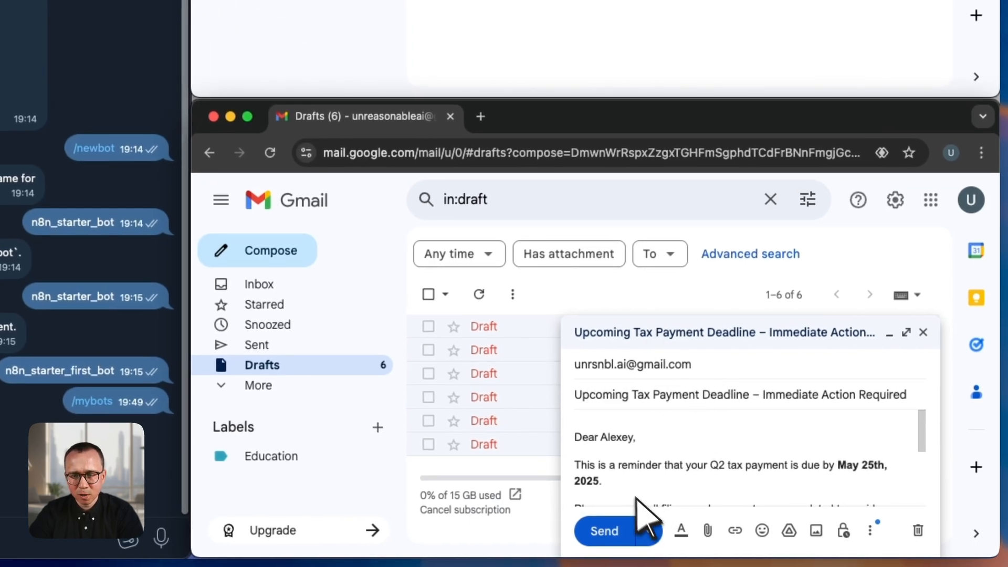
pyautogui.click(609, 529)
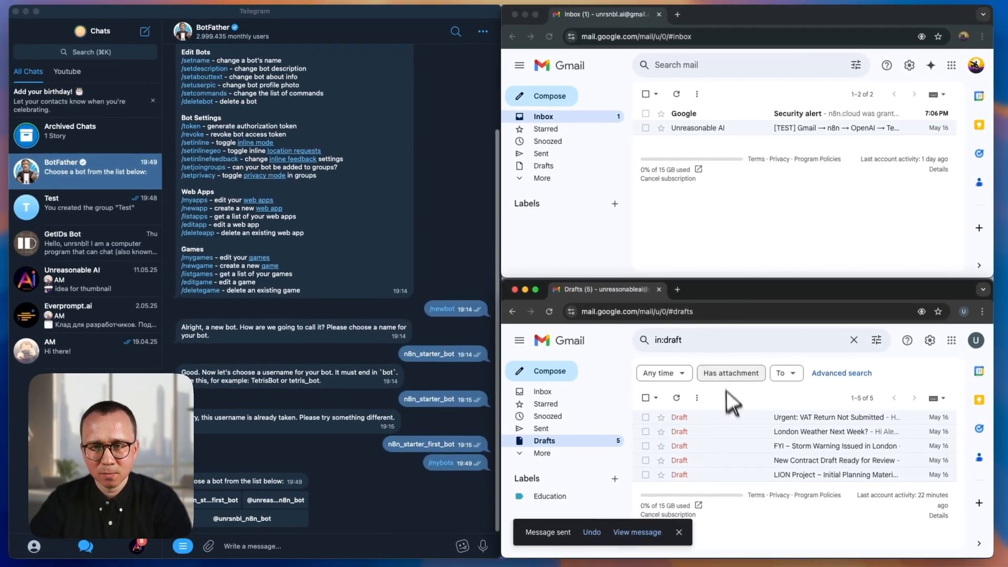
pyautogui.click(709, 178)
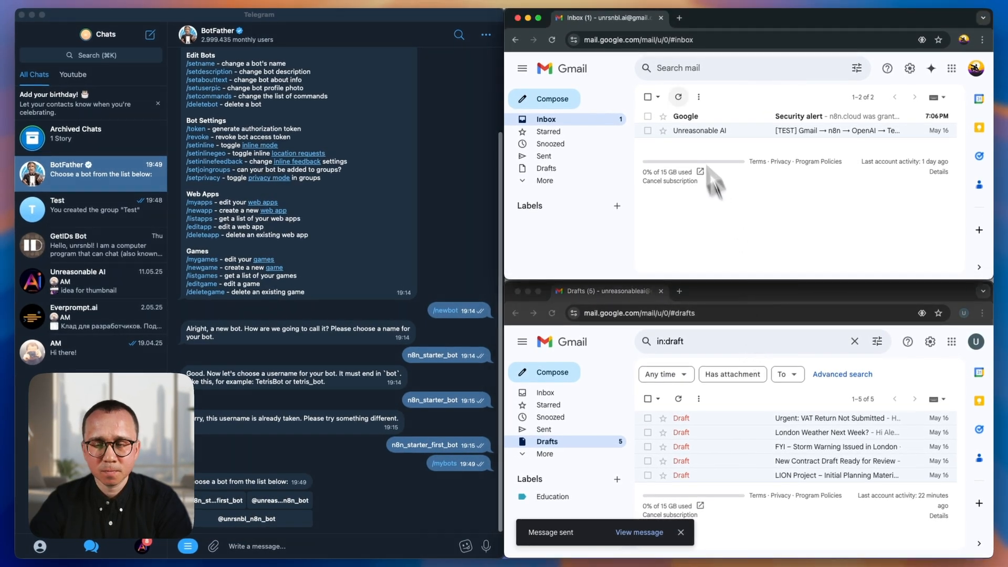
pyautogui.click(679, 97)
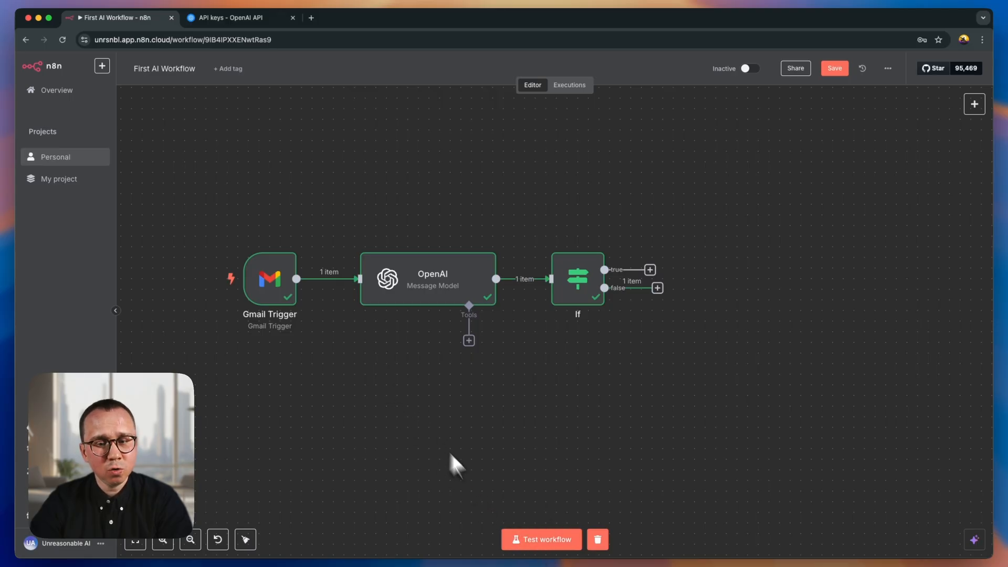
# - Test the whole workflow with the new email and read the If node's error details and suggested fixes
pyautogui.click(537, 541)
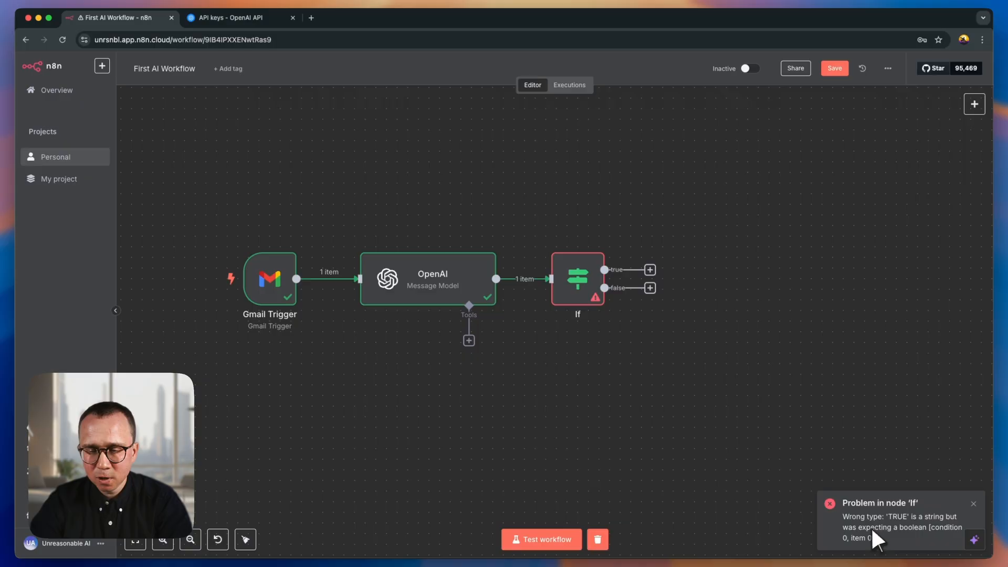
pyautogui.doubleClick(588, 278)
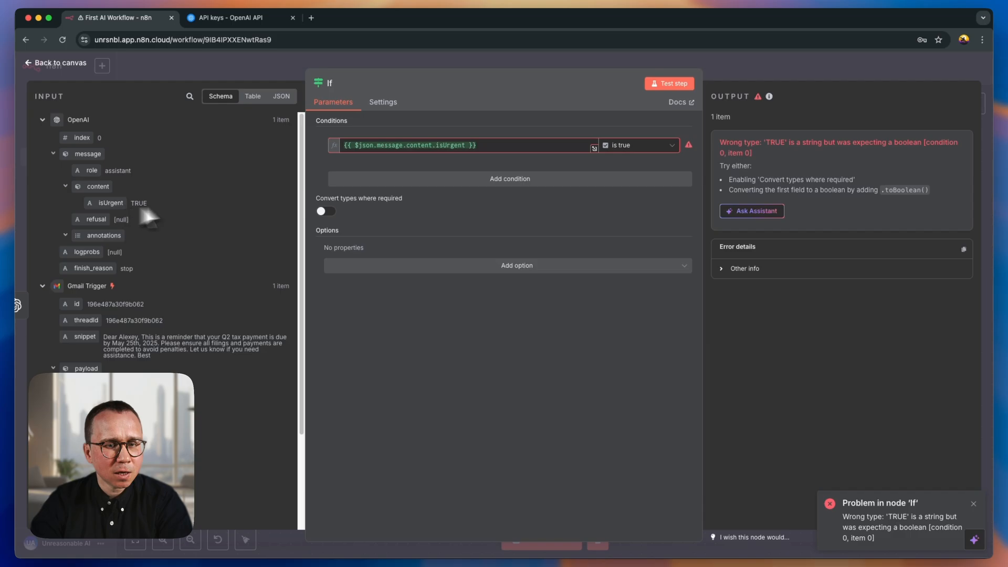
pyautogui.click(632, 142)
pyautogui.click(633, 142)
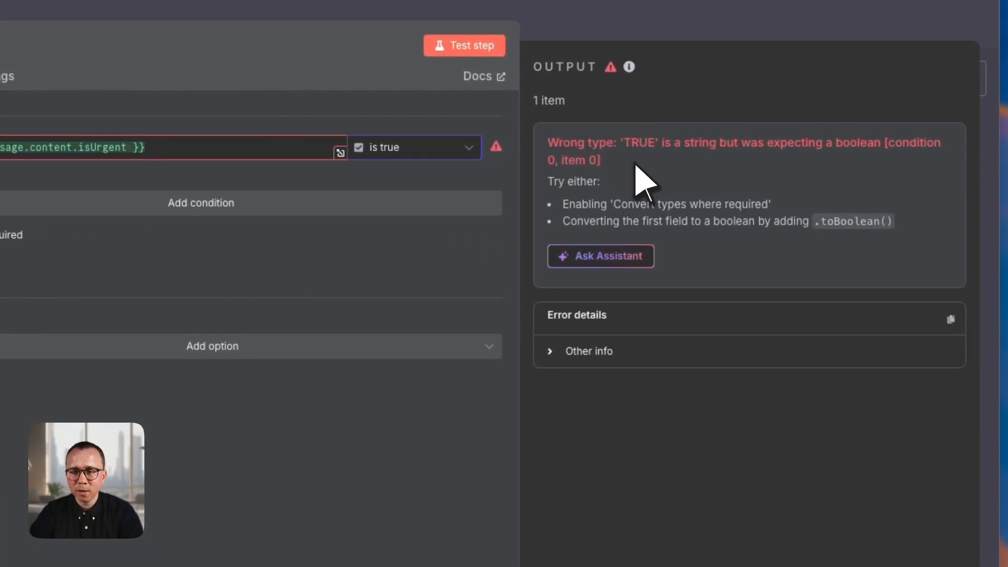
pyautogui.moveTo(636, 166); pyautogui.dragTo(574, 153)
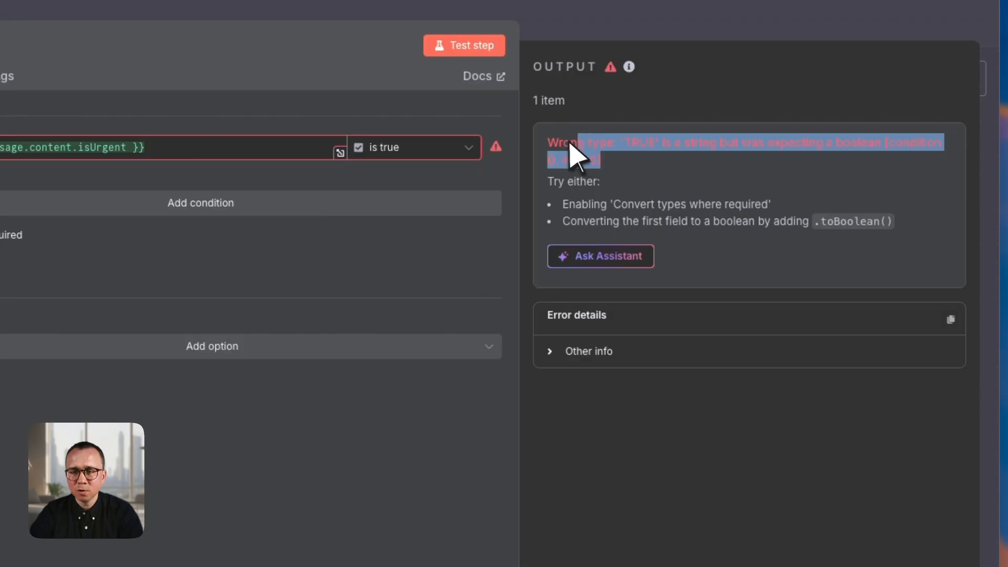
pyautogui.click(637, 164)
pyautogui.moveTo(639, 175); pyautogui.dragTo(551, 150)
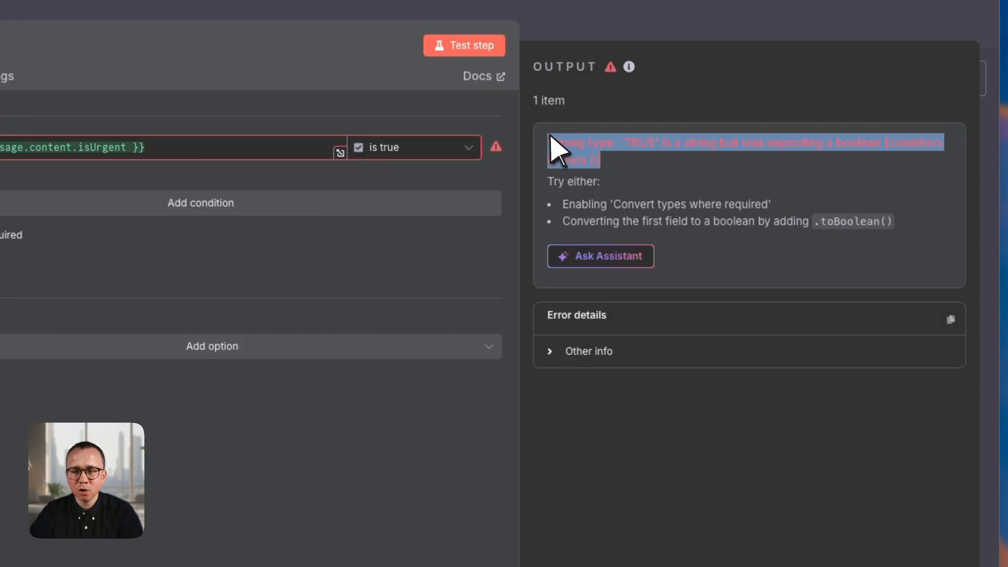
pyautogui.click(568, 198)
pyautogui.moveTo(562, 205); pyautogui.dragTo(808, 217)
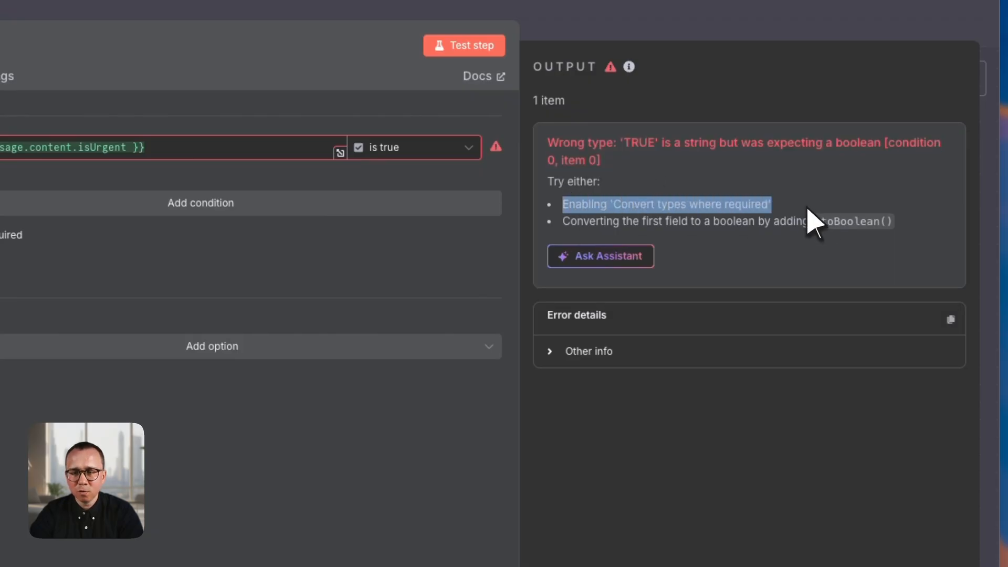
pyautogui.click(807, 220)
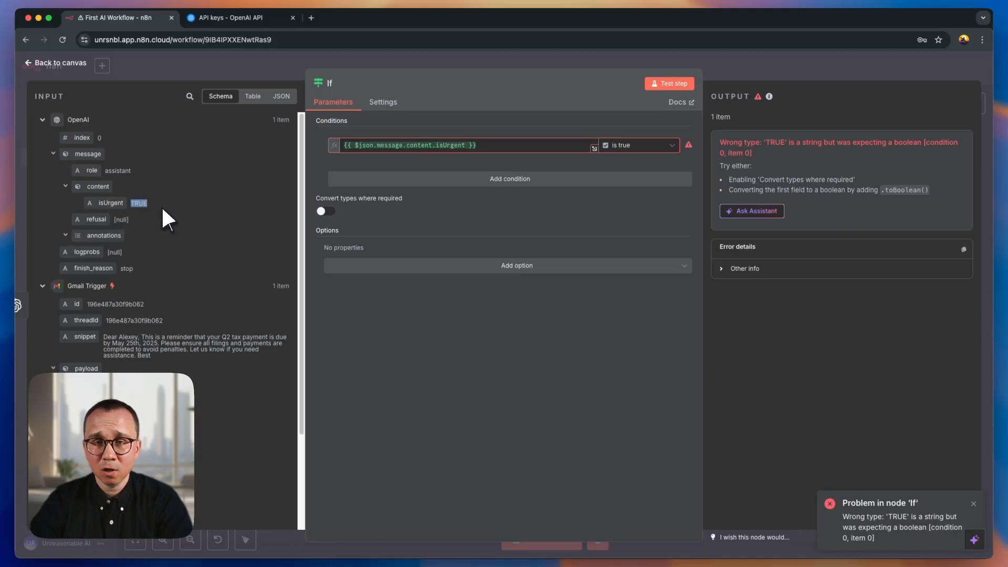
# - Append .toBoolean() to the isUrgent expression in the If node's condition
pyautogui.click(469, 145)
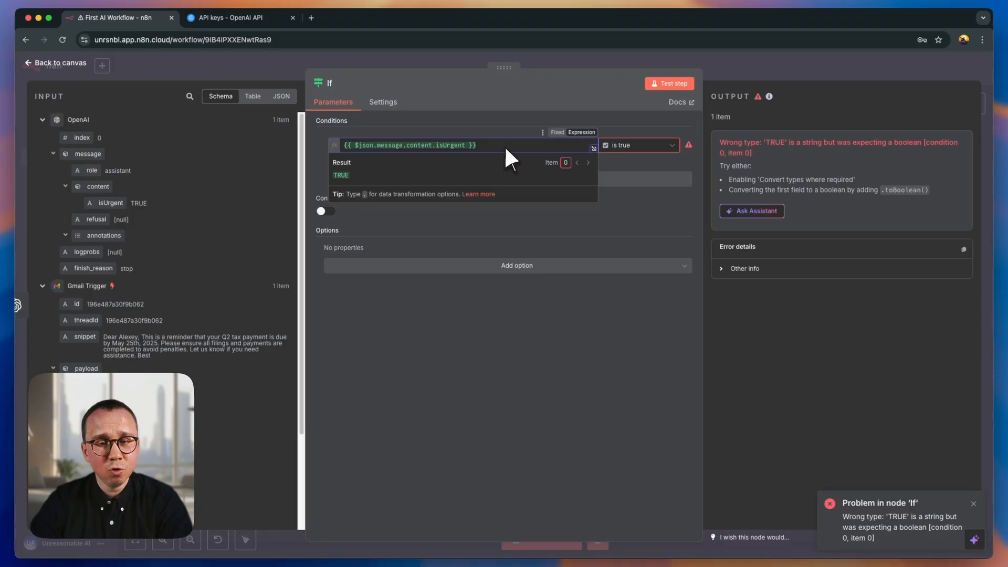
pyautogui.click(585, 120)
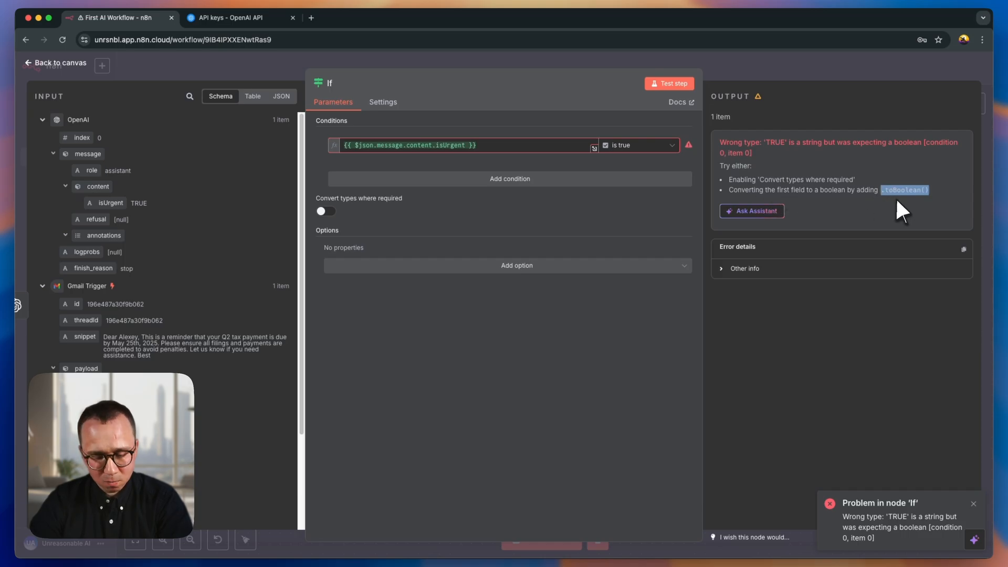
pyautogui.click(469, 145)
pyautogui.write('.toBoolean()')
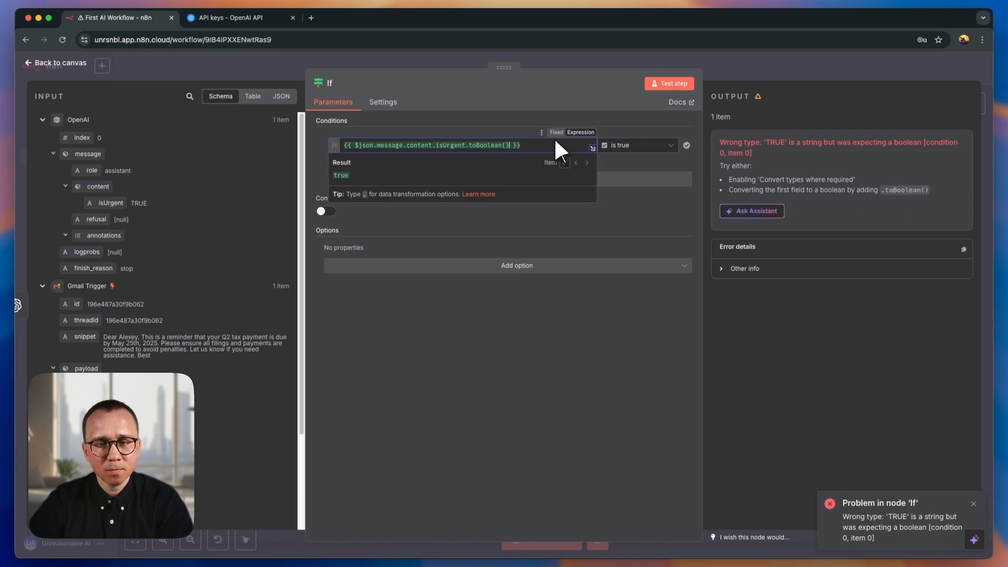
pyautogui.click(525, 126)
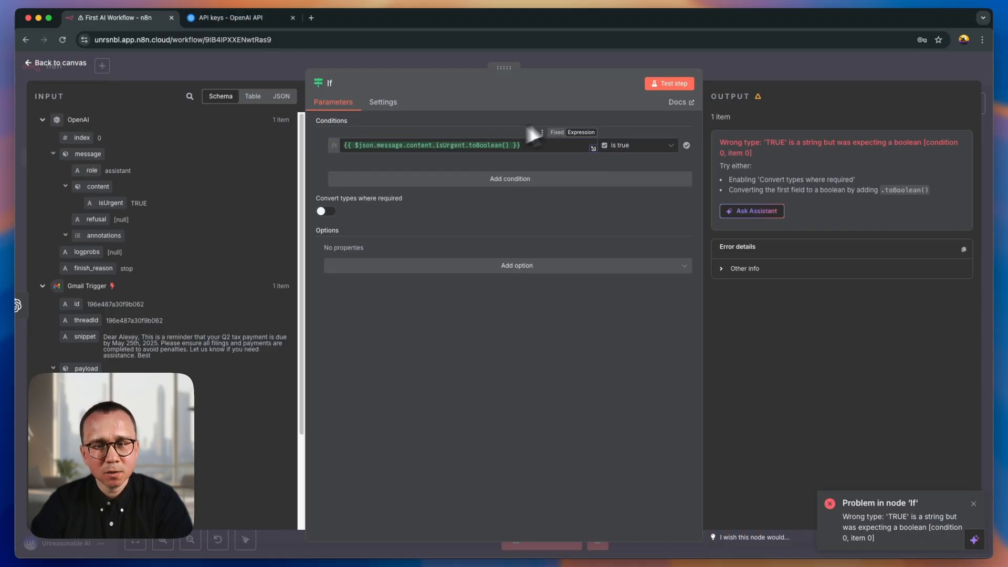
# - Test the If node with the converted condition, and rerun the whole workflow from the canvas
pyautogui.click(668, 84)
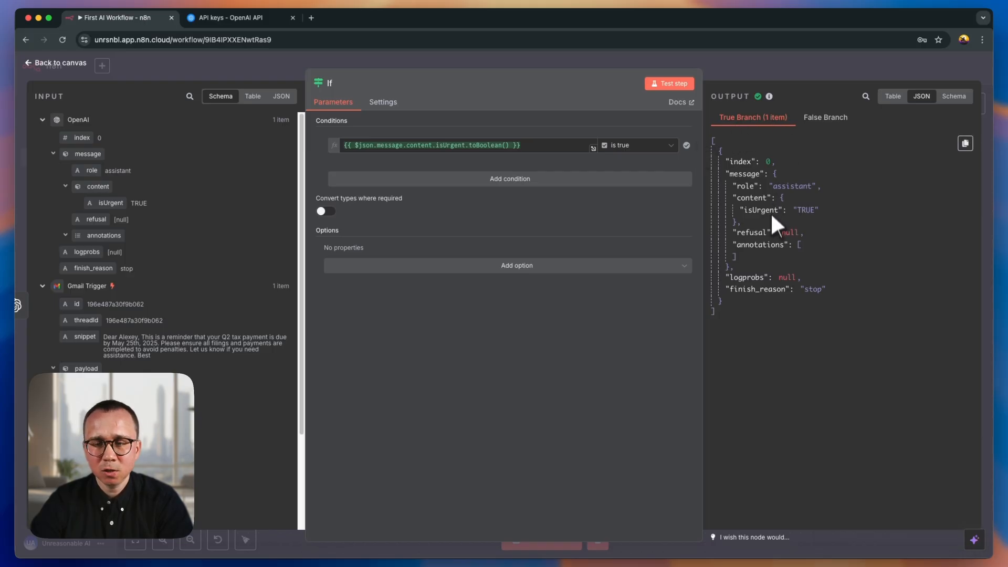
pyautogui.click(754, 62)
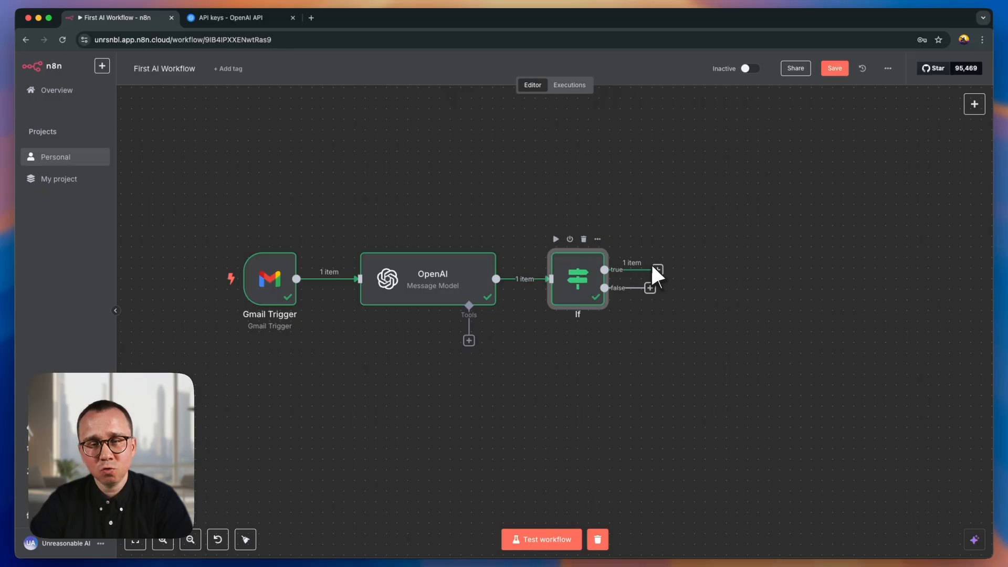
pyautogui.click(528, 540)
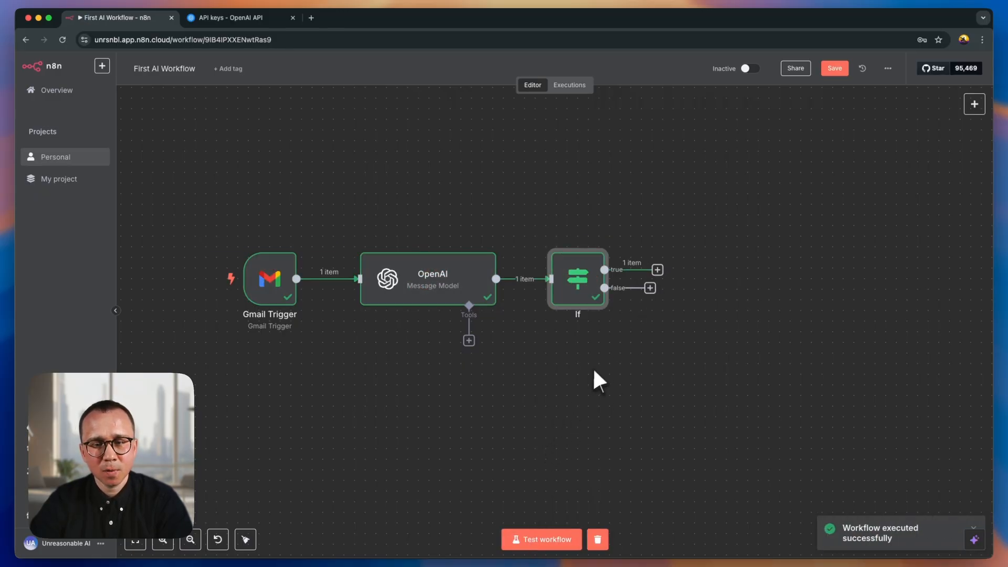
pyautogui.doubleClick(579, 273)
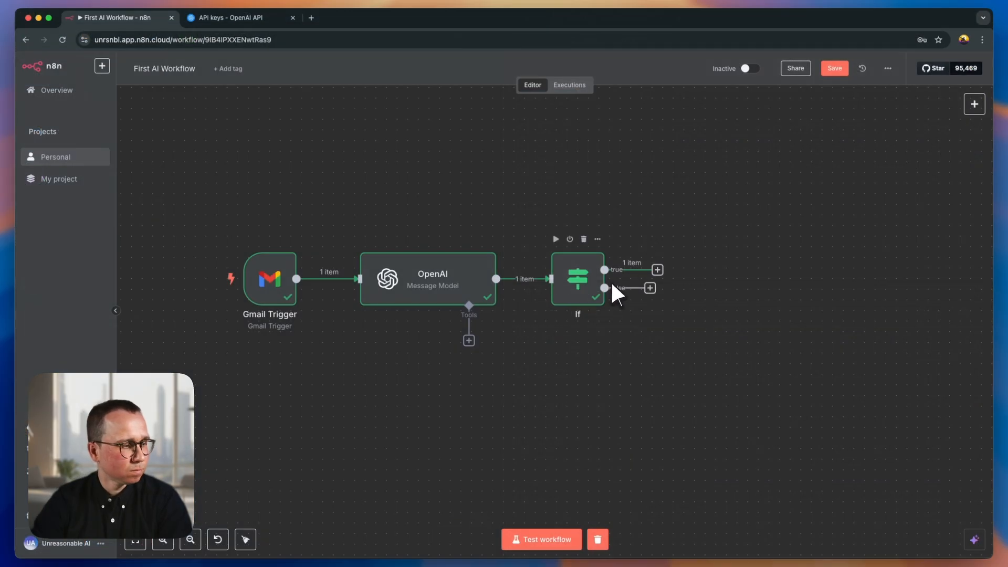
# - Add a Telegram "Send a text message" node to the If node's true branch
pyautogui.moveTo(620, 288)
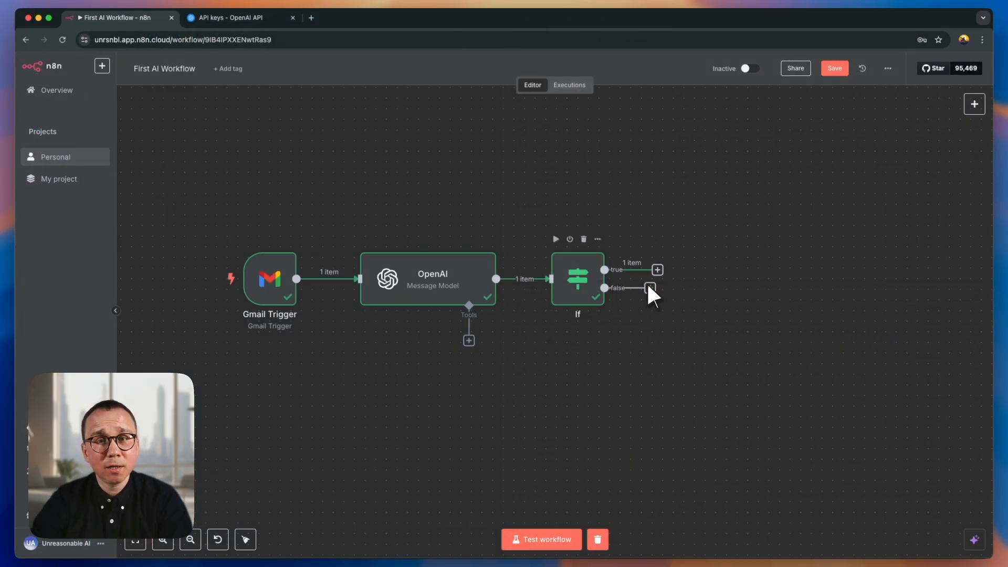
pyautogui.click(658, 270)
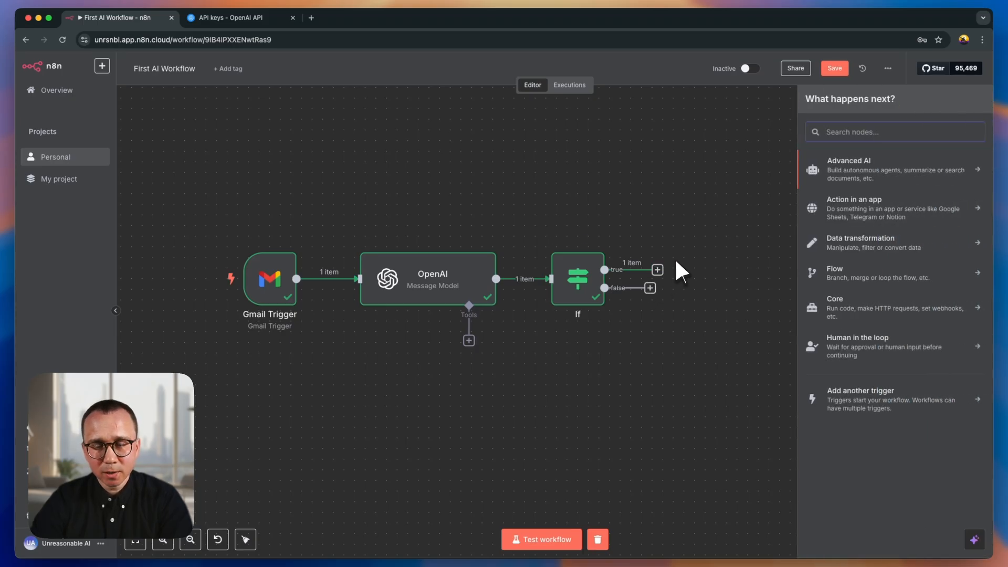
pyautogui.write('tel')
pyautogui.press('Down')
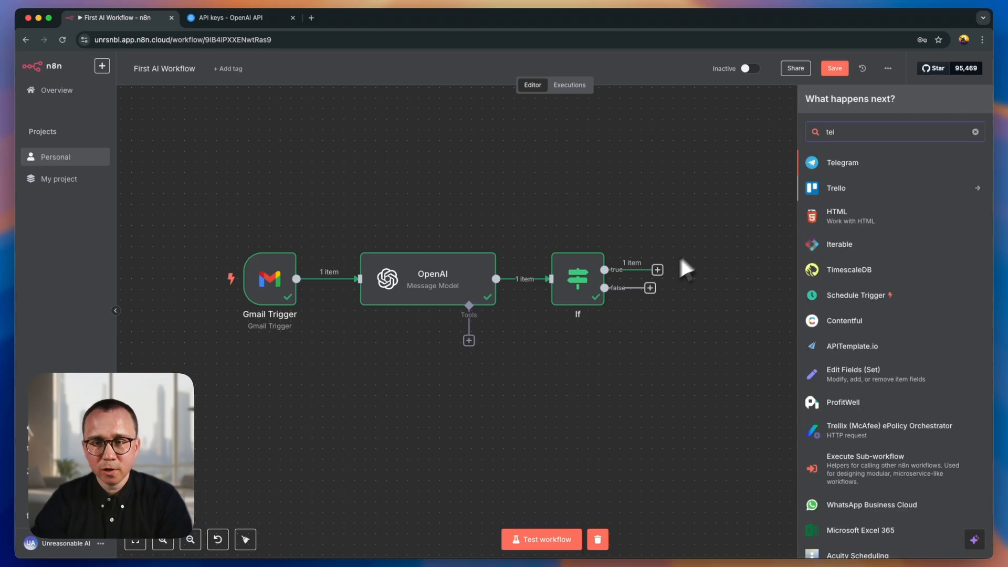
pyautogui.click(846, 168)
pyautogui.scroll(-1, 864, 486)
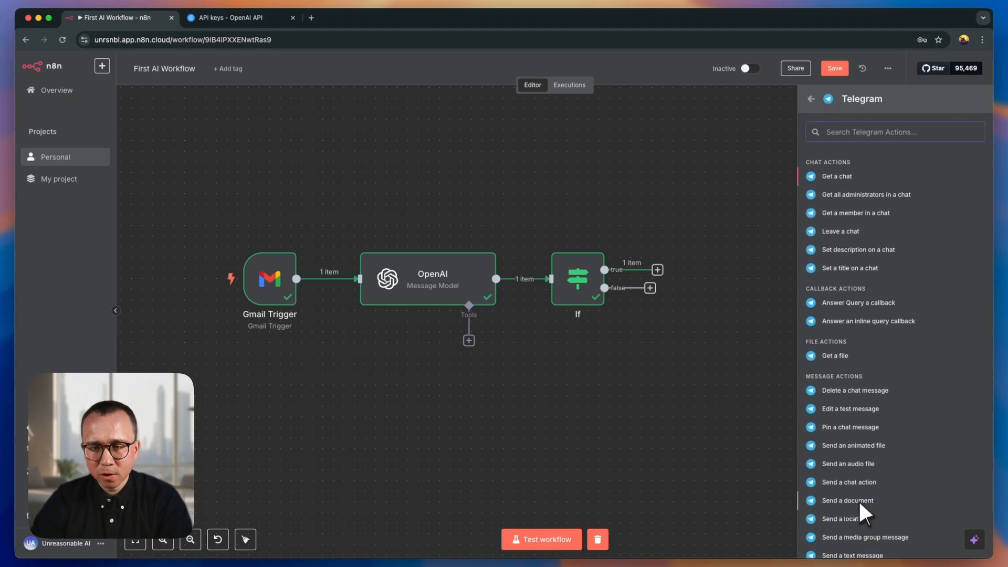
pyautogui.scroll(-1, 859, 512)
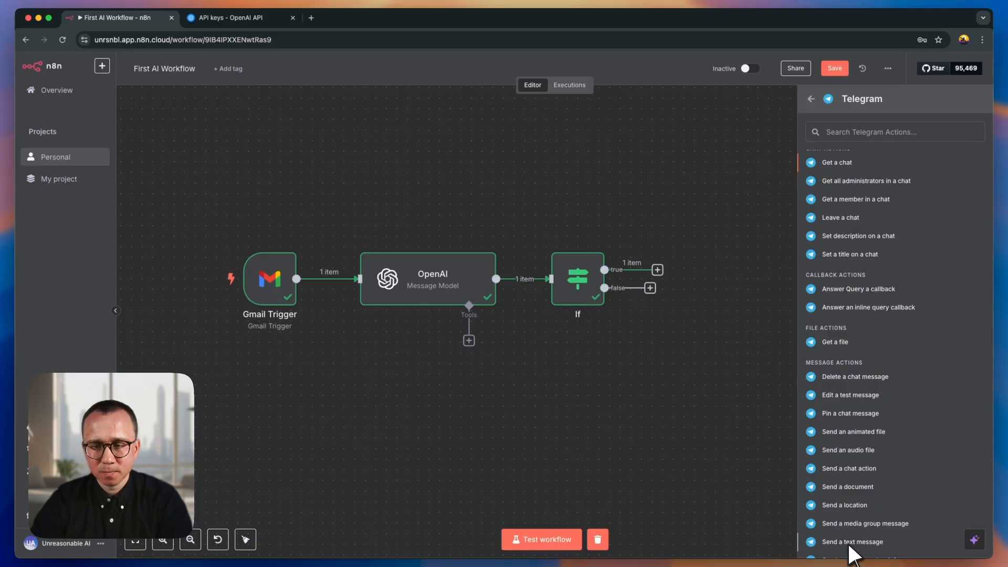
pyautogui.click(848, 544)
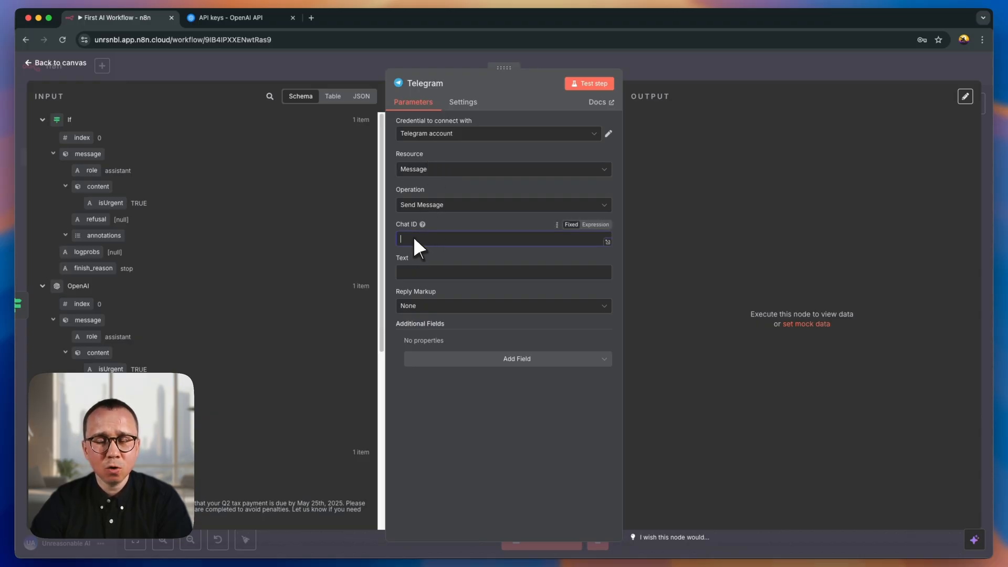
# - Switch to Telegram and request the list of own bots from BotFather, choosing n8n_starter_bot
pyautogui.click(411, 271)
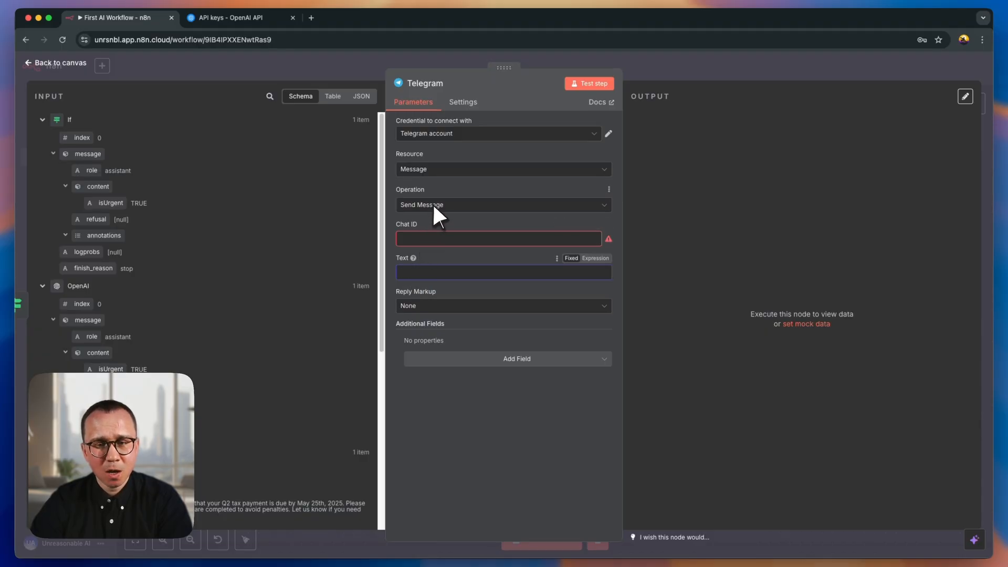
pyautogui.hotkey('ctrl', 'Right')
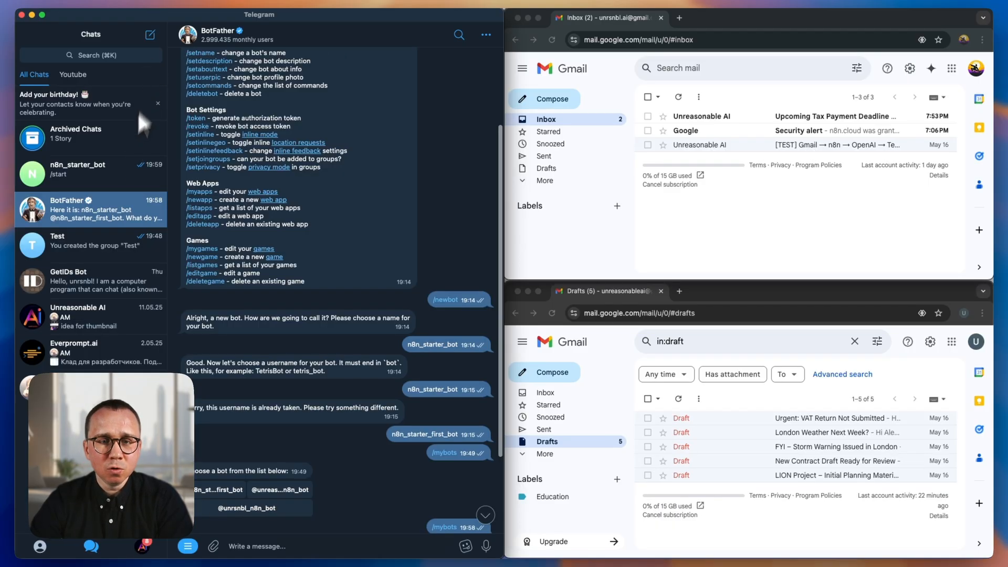
pyautogui.click(63, 205)
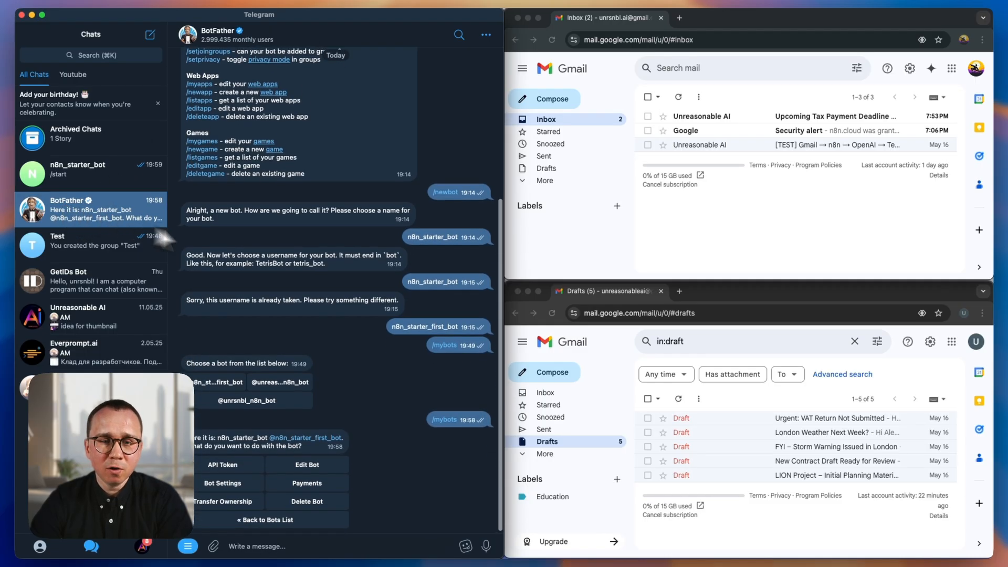
pyautogui.scroll(3, 282, 254)
pyautogui.scroll(5, 284, 257)
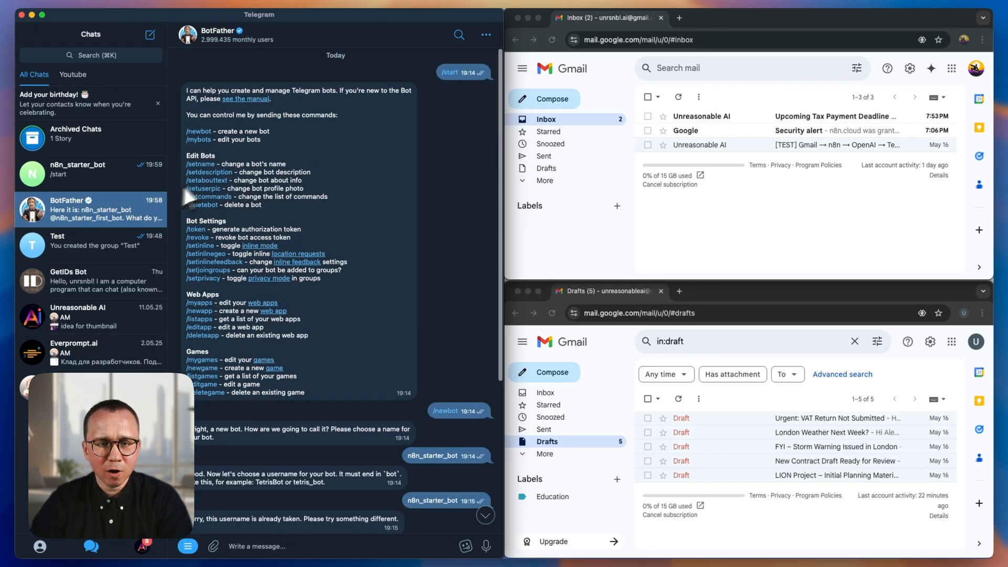
pyautogui.click(200, 140)
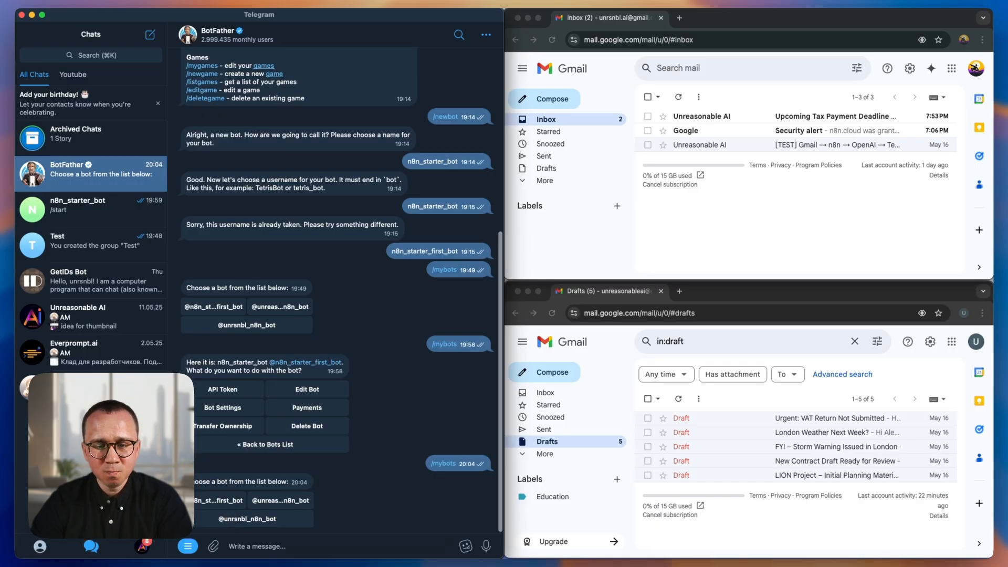
pyautogui.click(225, 503)
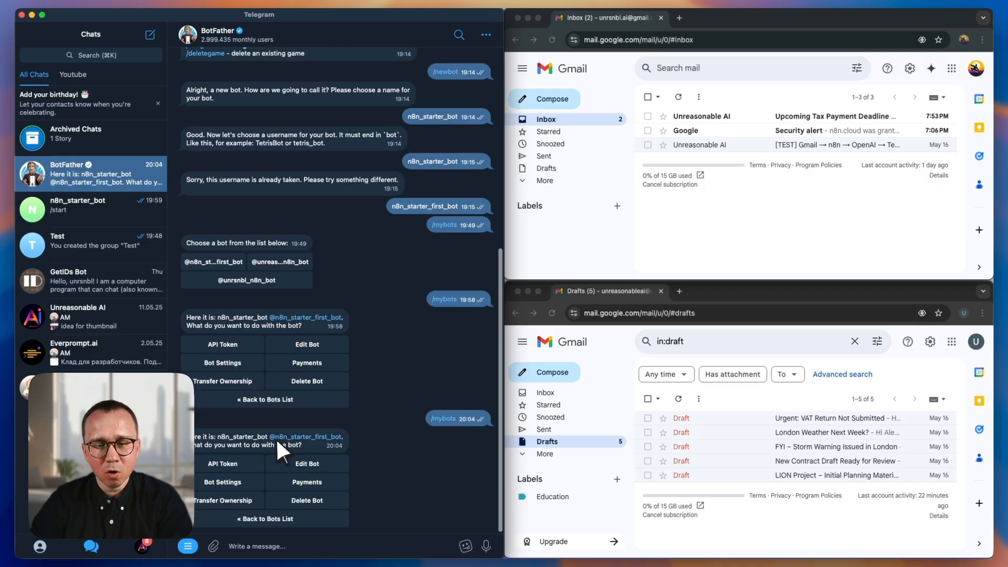
# - Open the n8n_starter_bot chat and copy the bot's username from its info page
pyautogui.click(318, 437)
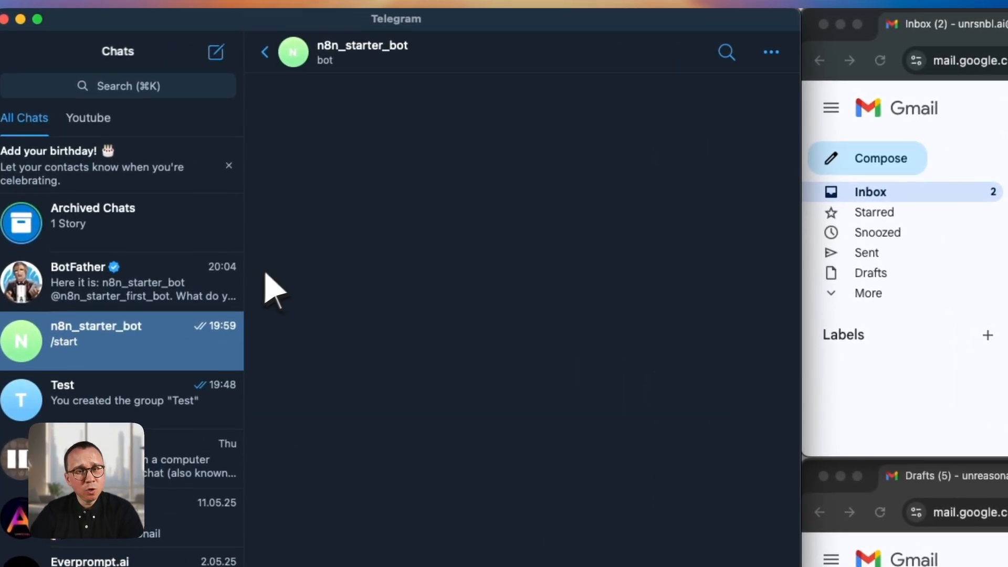
pyautogui.click(352, 48)
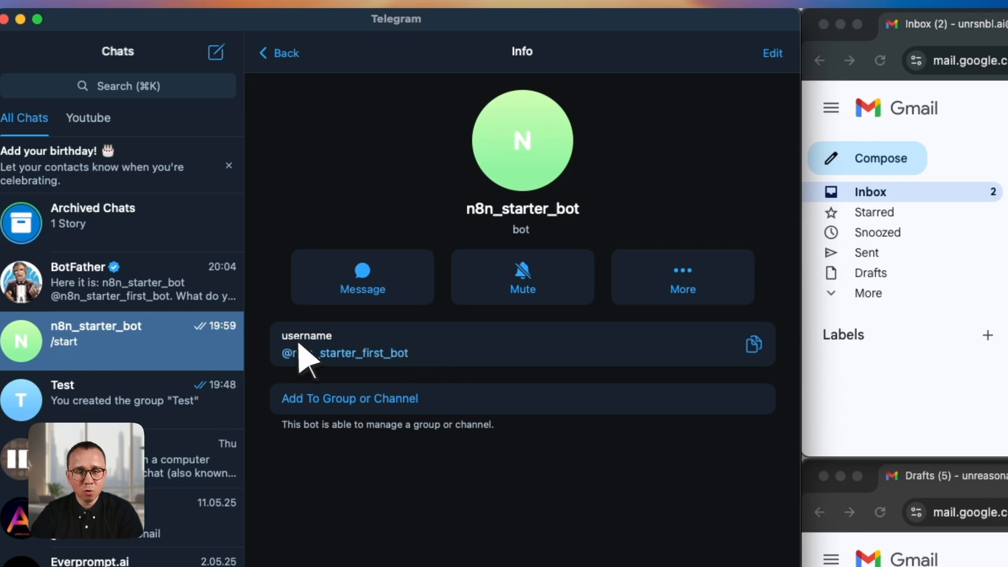
pyautogui.click(758, 349)
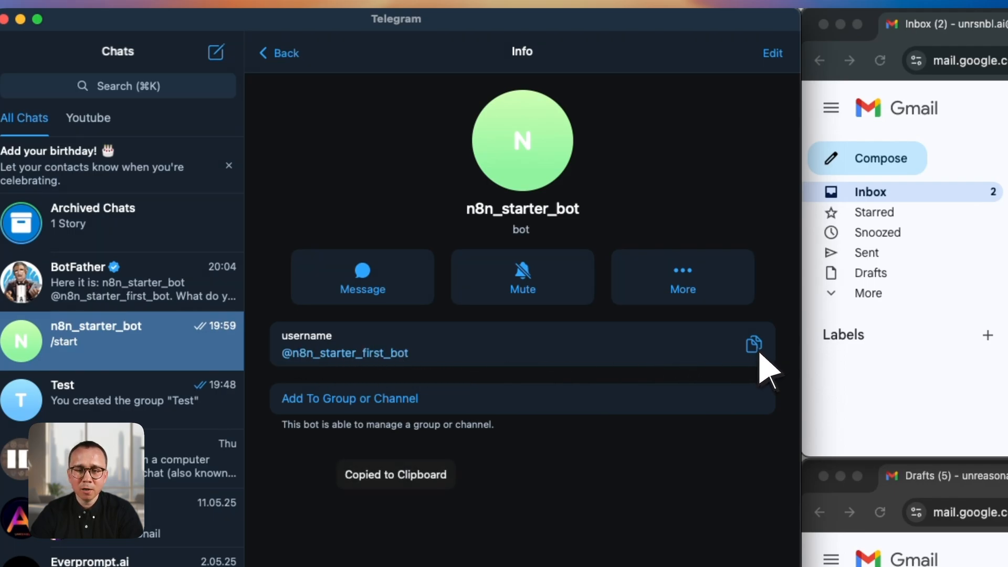
# - Create a new Telegram group named "N8N Notifications Group" without selecting any members
pyautogui.click(74, 336)
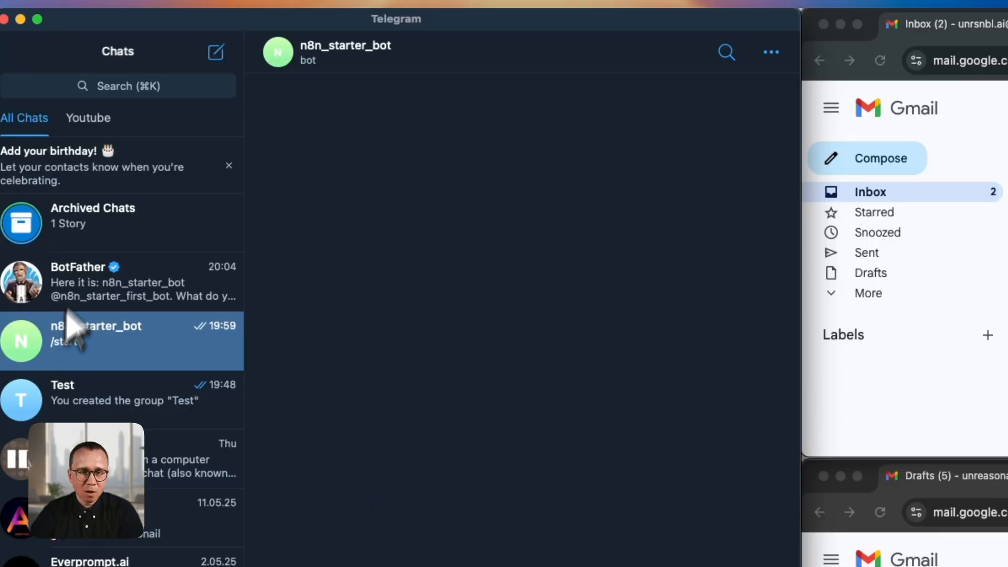
pyautogui.click(220, 55)
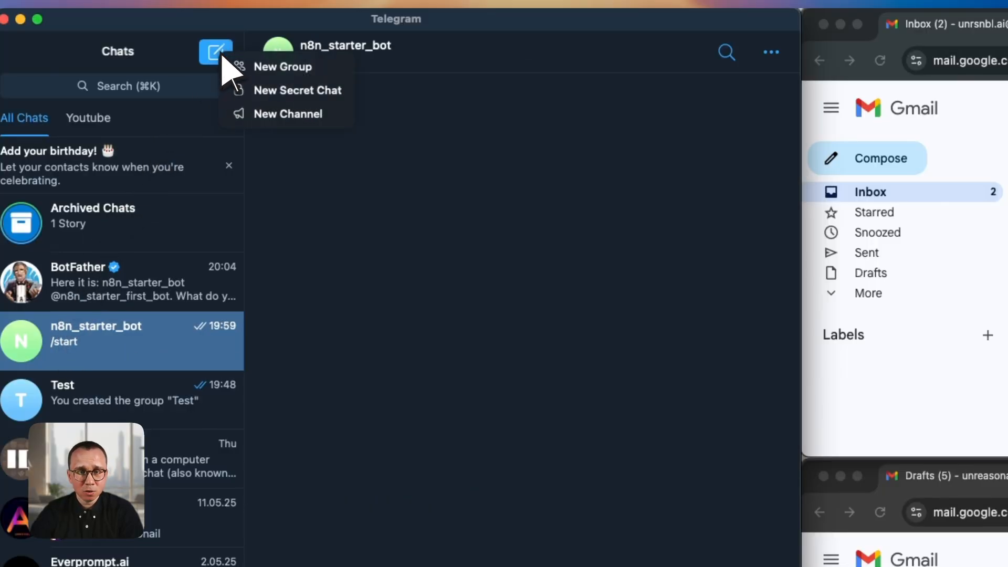
pyautogui.click(292, 71)
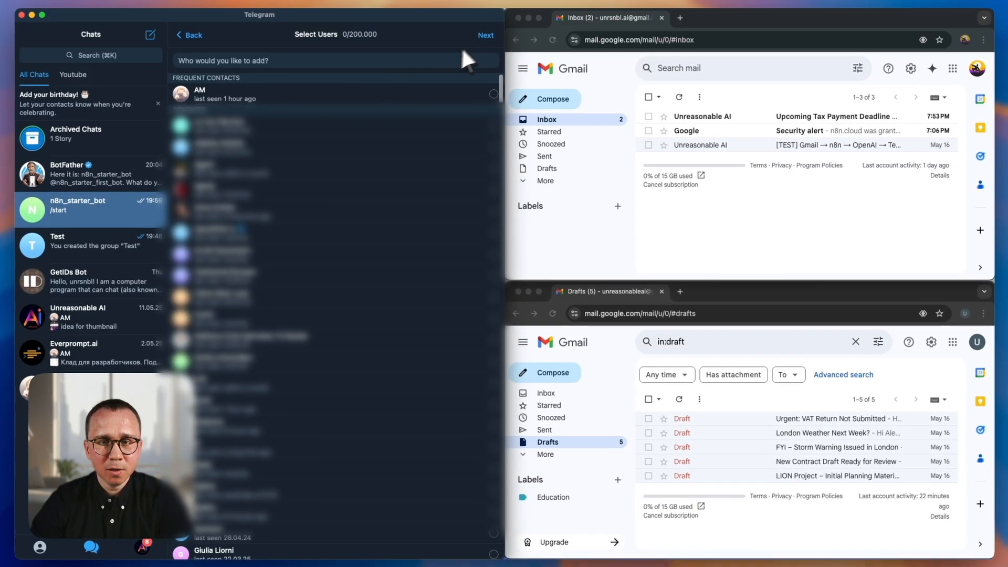
pyautogui.click(486, 35)
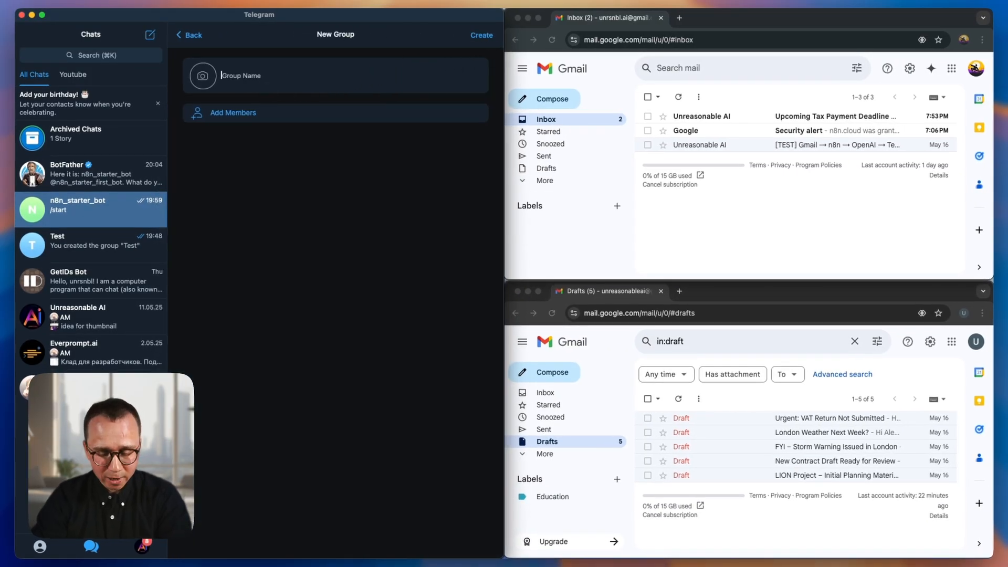
pyautogui.write('N9')
pyautogui.press('BackSpace')
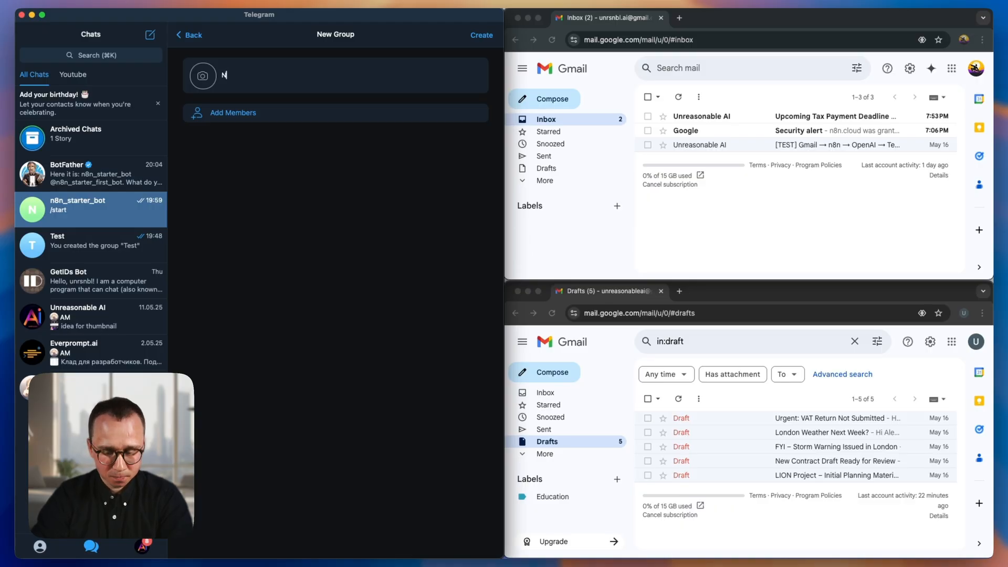
pyautogui.write('8N Notifications ')
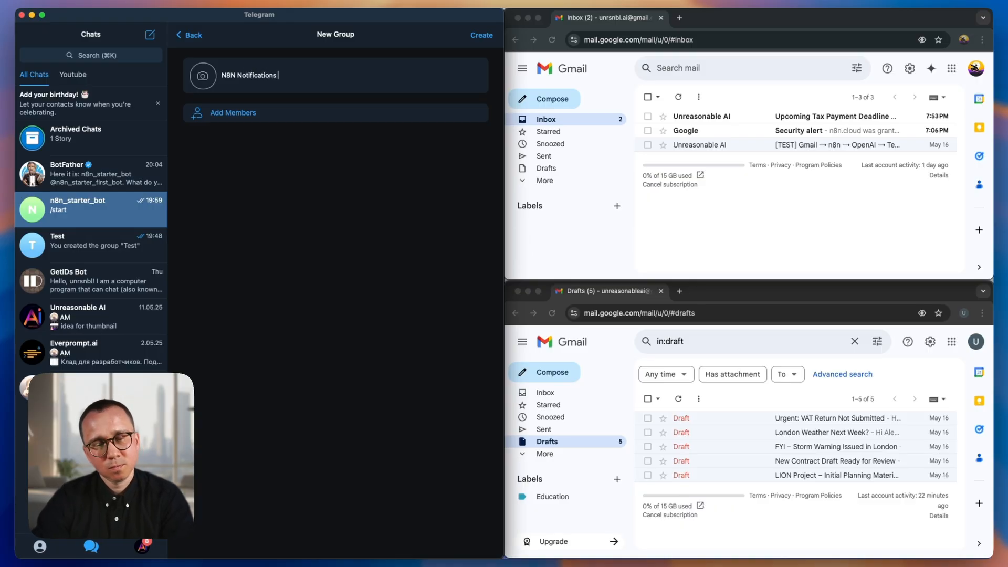
pyautogui.write('Group')
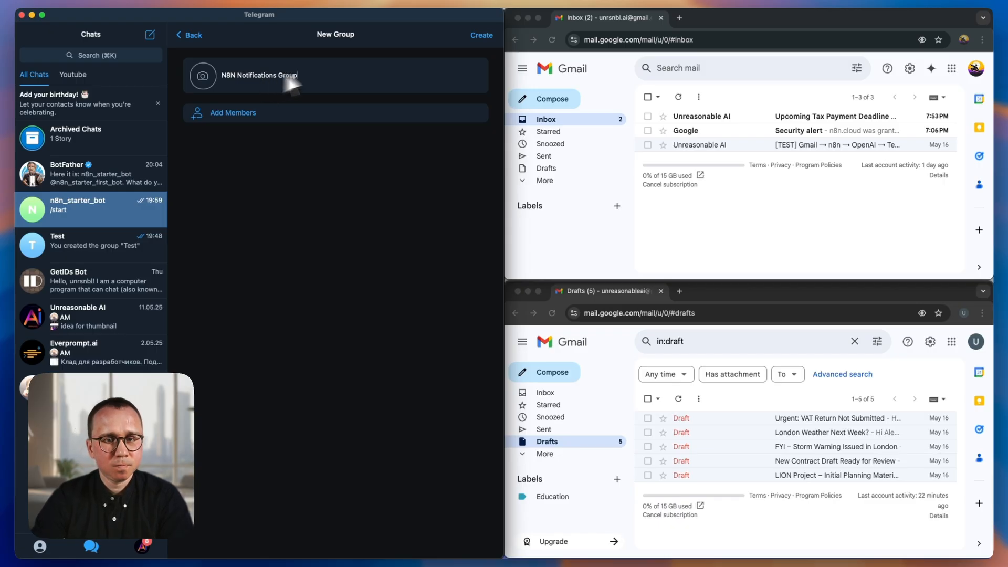
pyautogui.click(481, 35)
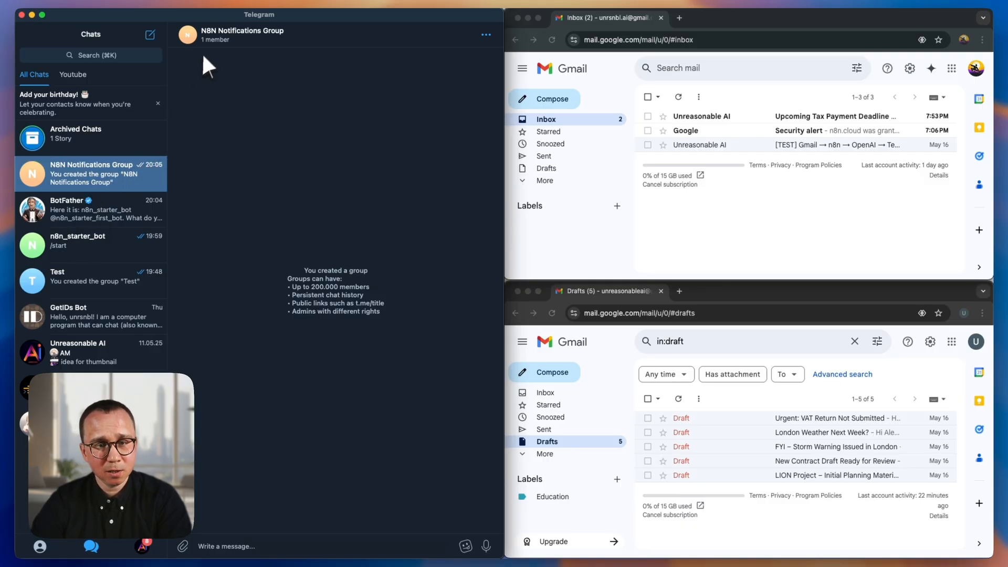
pyautogui.click(216, 31)
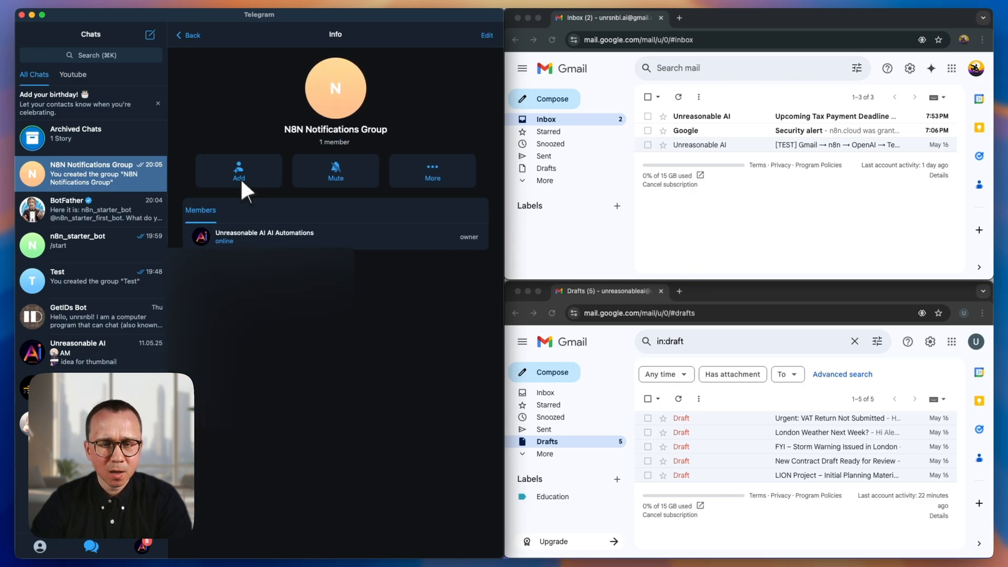
pyautogui.click(239, 172)
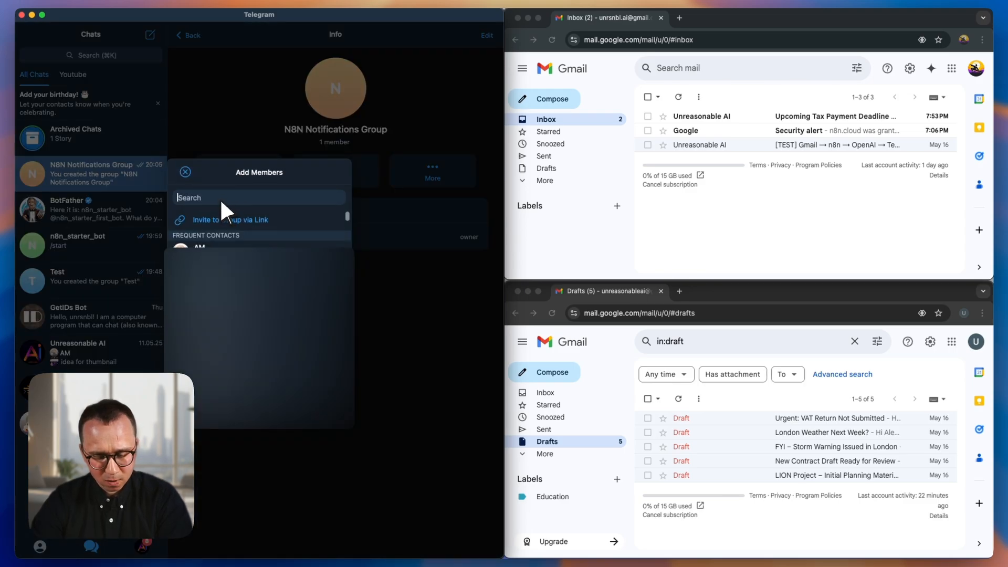
pyautogui.press('super+v')
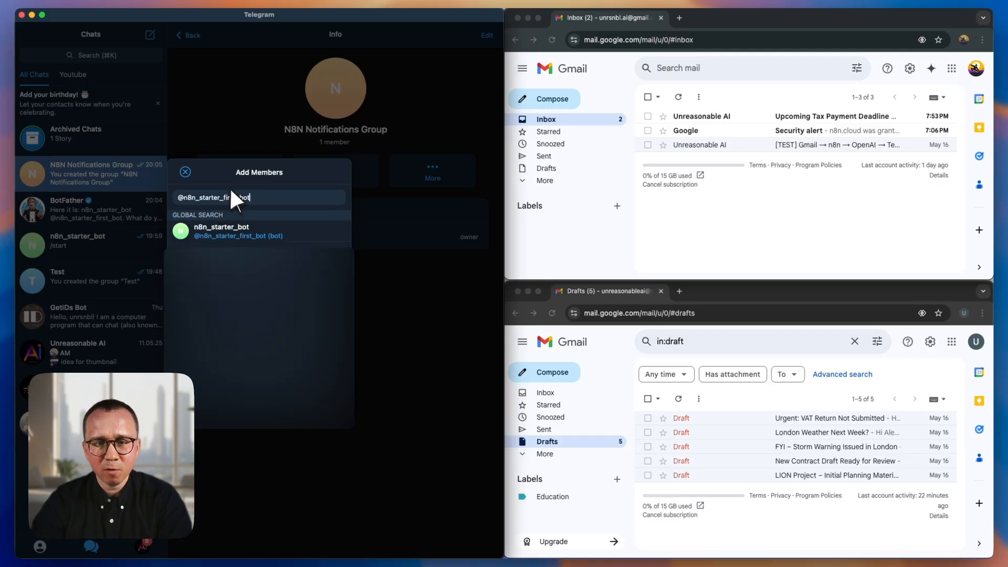
pyautogui.click(212, 232)
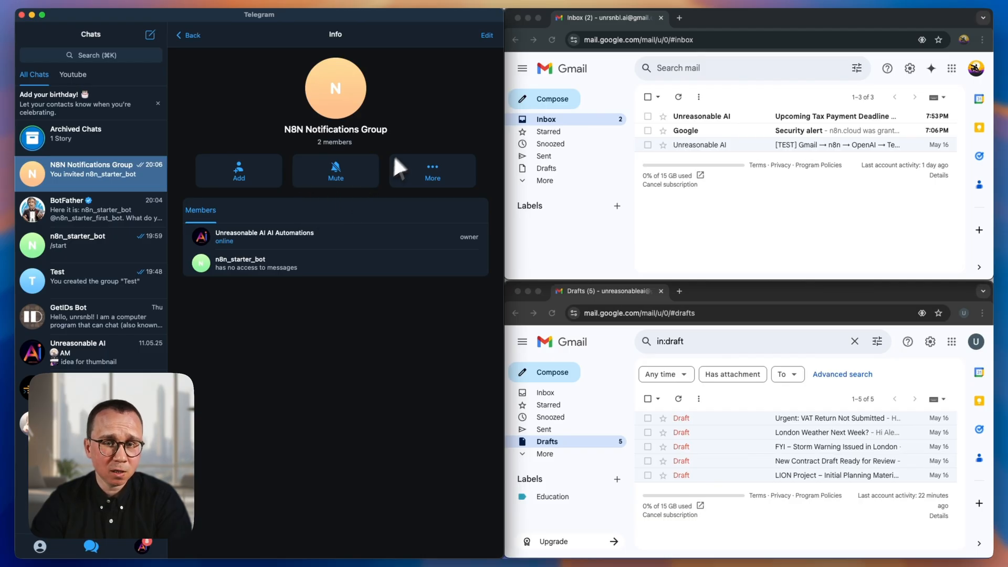
pyautogui.click(194, 36)
pyautogui.hotkey('ctrl', 'Left')
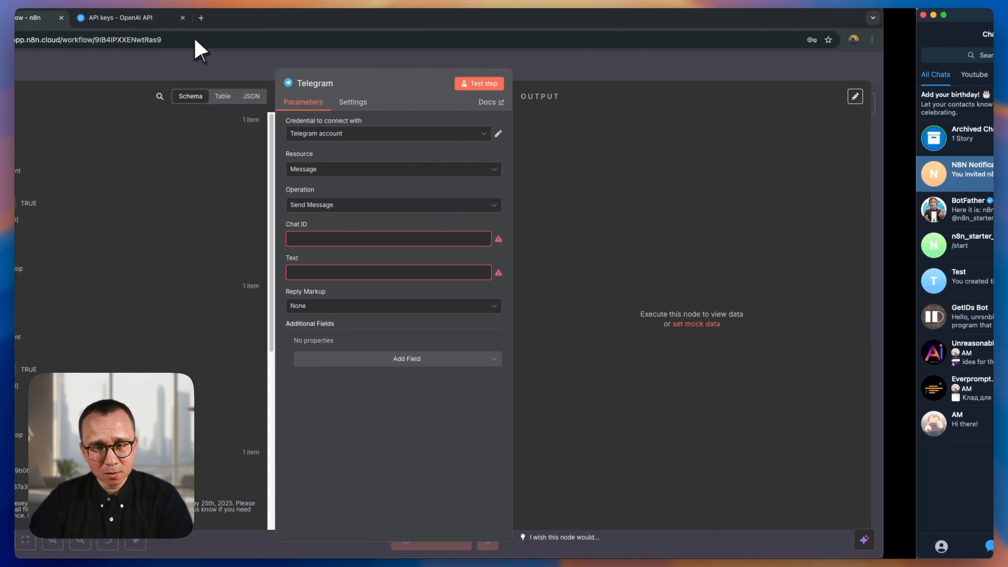
pyautogui.click(411, 239)
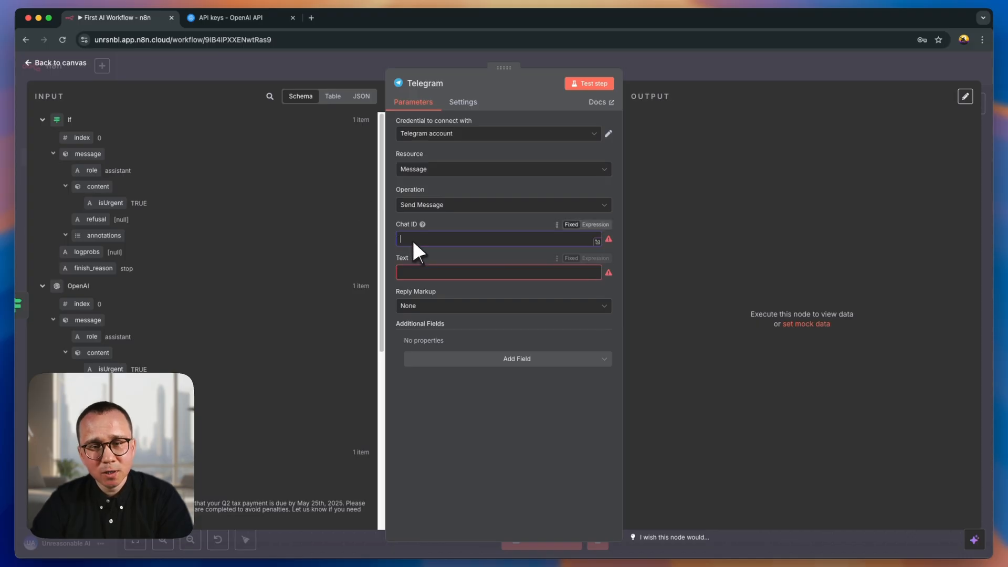
pyautogui.hotkey('ctrl', 'Right')
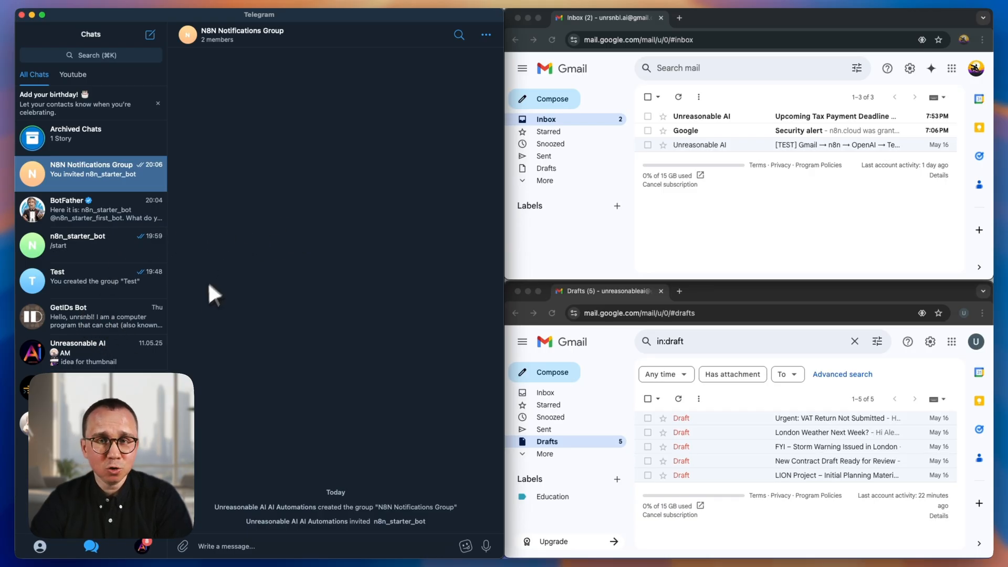
# - Copy the GetIDs Bot's username from its info page
pyautogui.click(77, 314)
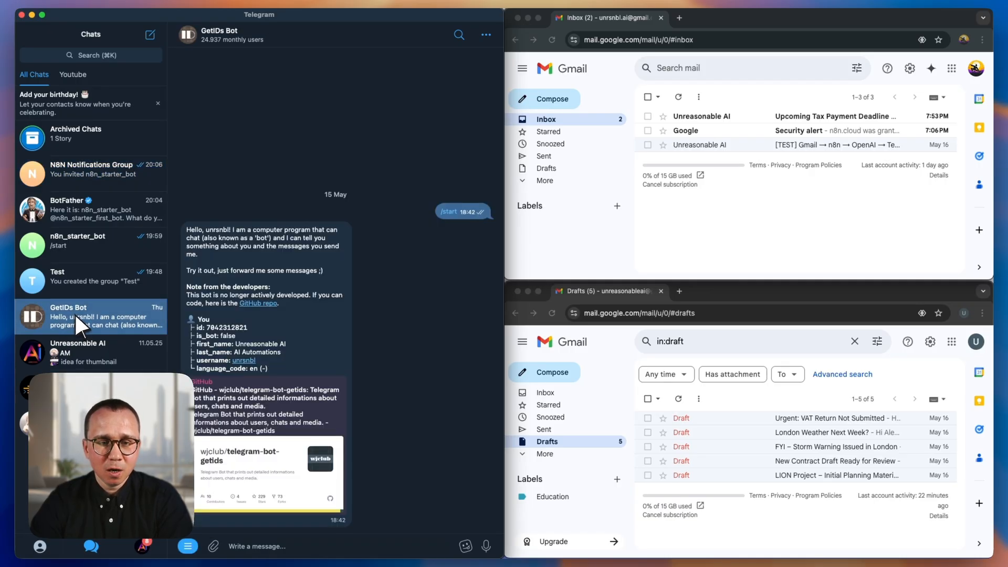
pyautogui.click(216, 30)
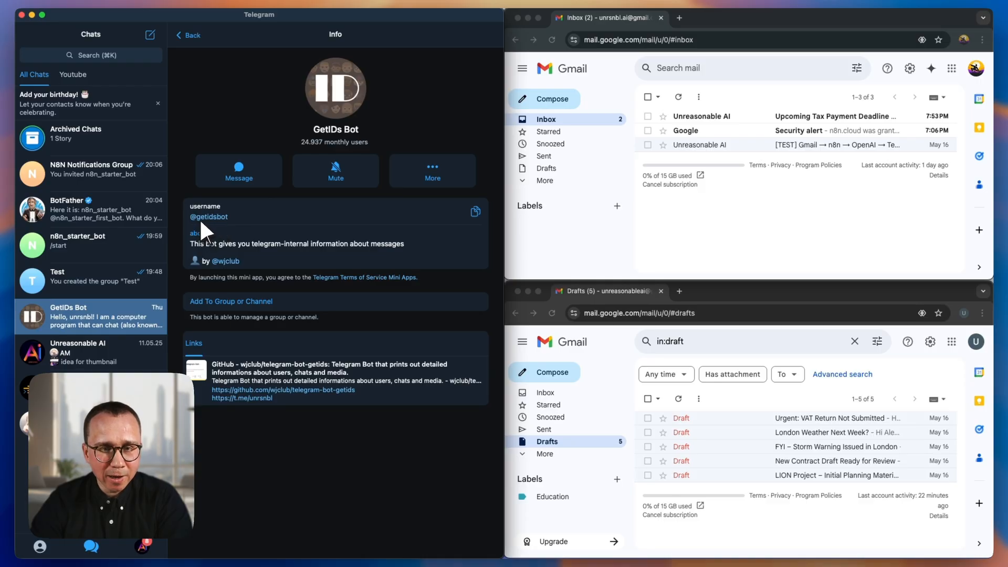
pyautogui.click(475, 212)
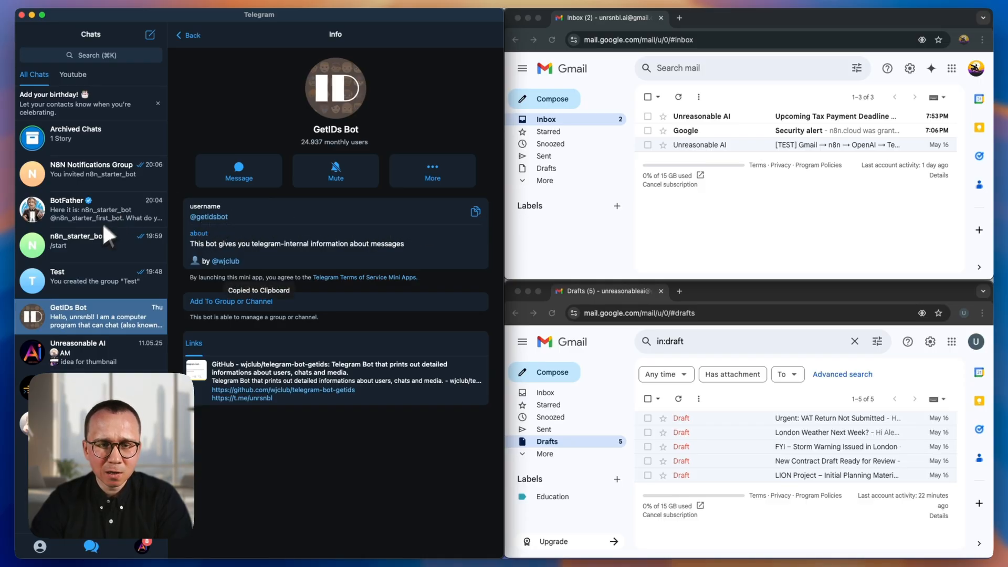
pyautogui.click(89, 170)
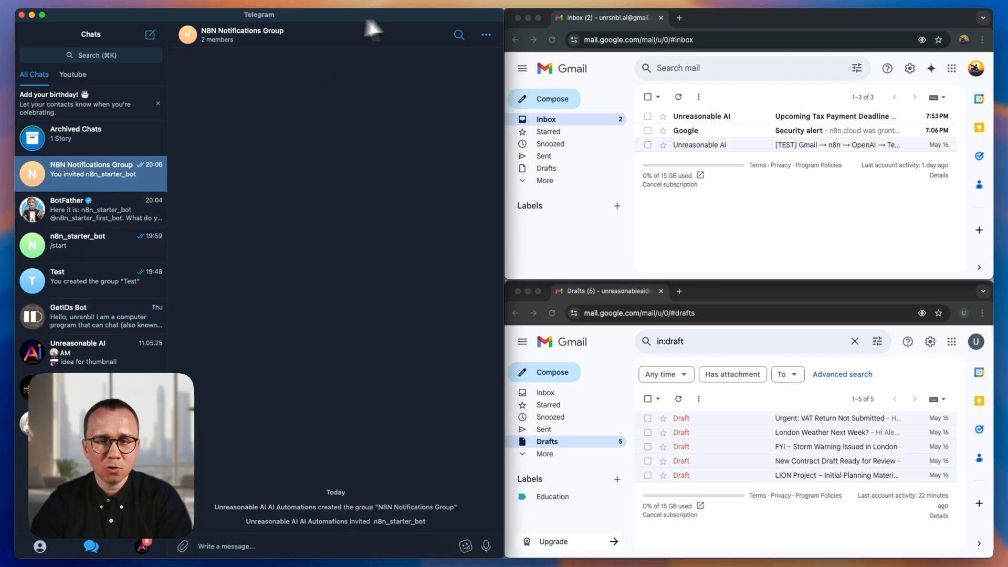
pyautogui.click(232, 33)
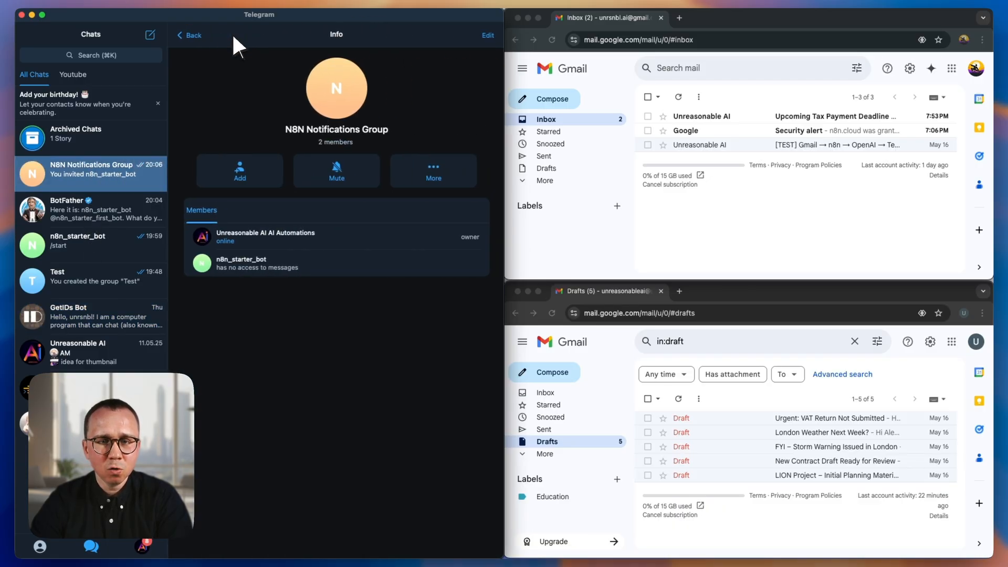
pyautogui.click(239, 171)
pyautogui.press('super+v')
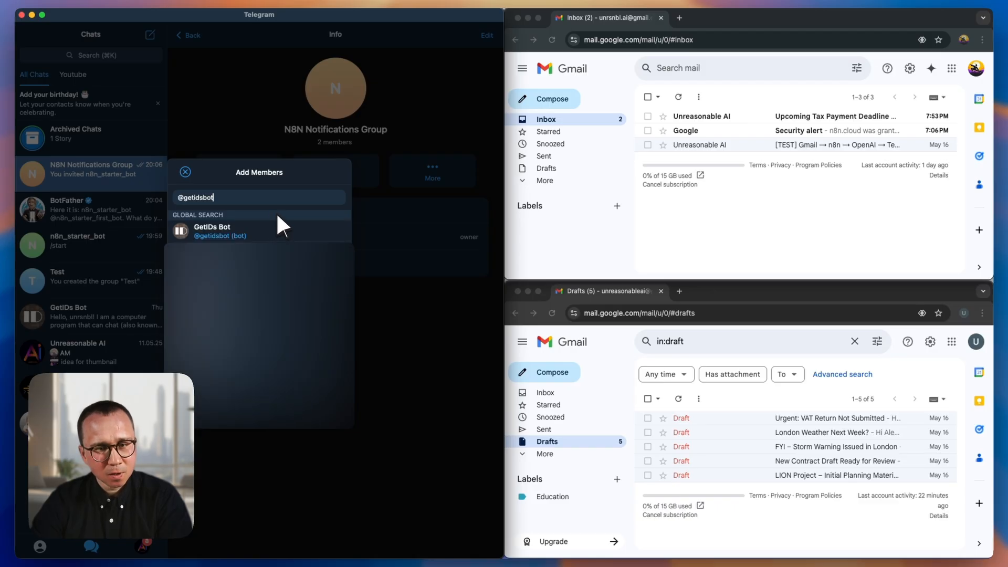
pyautogui.click(217, 227)
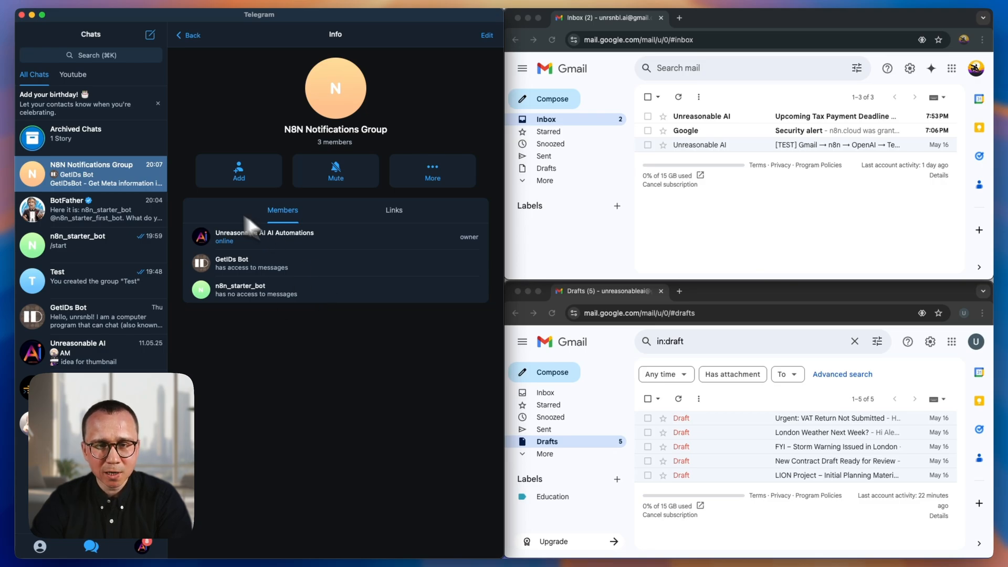
# - Copy the group's chat ID from the GetIDs Bot message and enter it as the Chat ID of the Telegram node in n8n
pyautogui.click(190, 35)
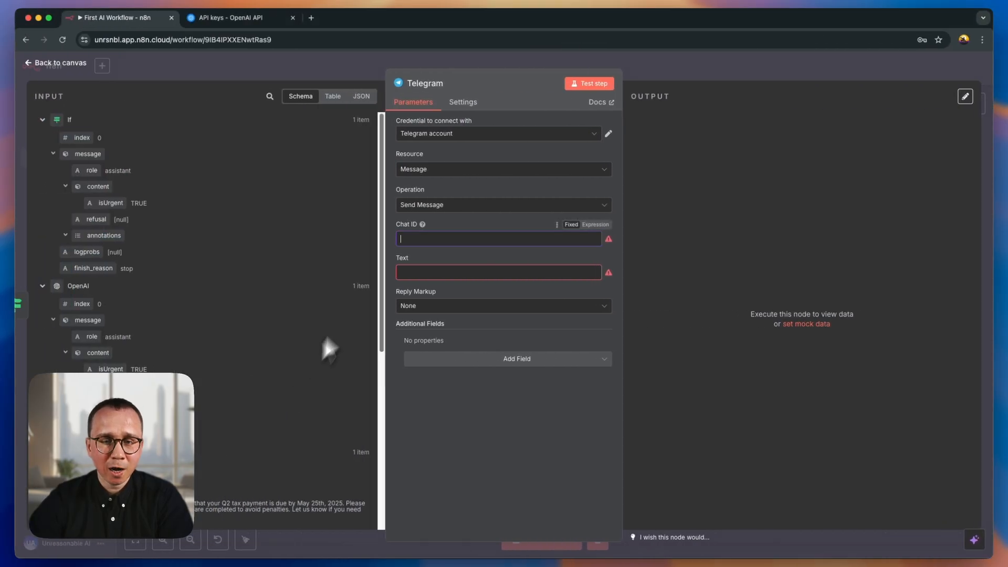
pyautogui.click(416, 240)
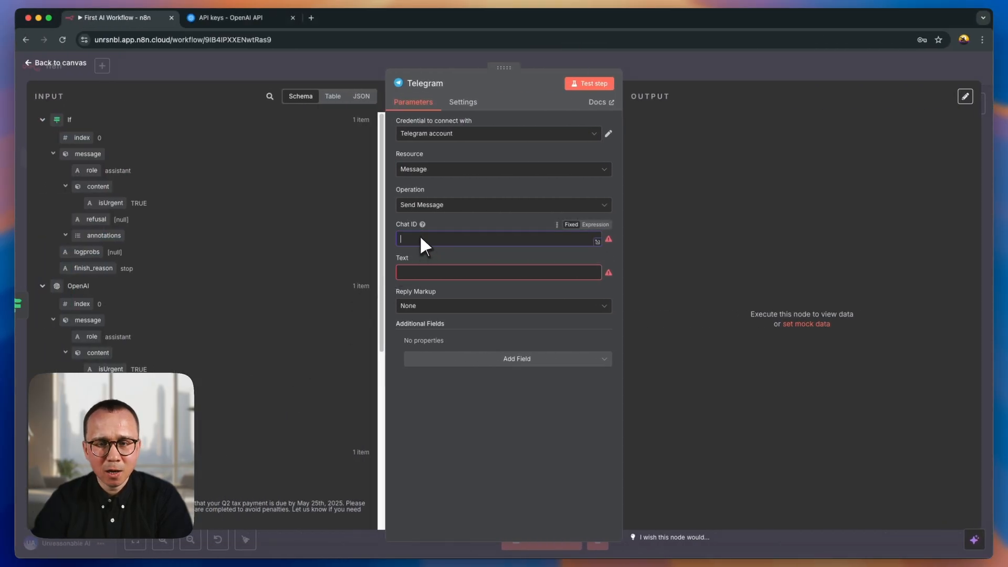
pyautogui.press('super+v')
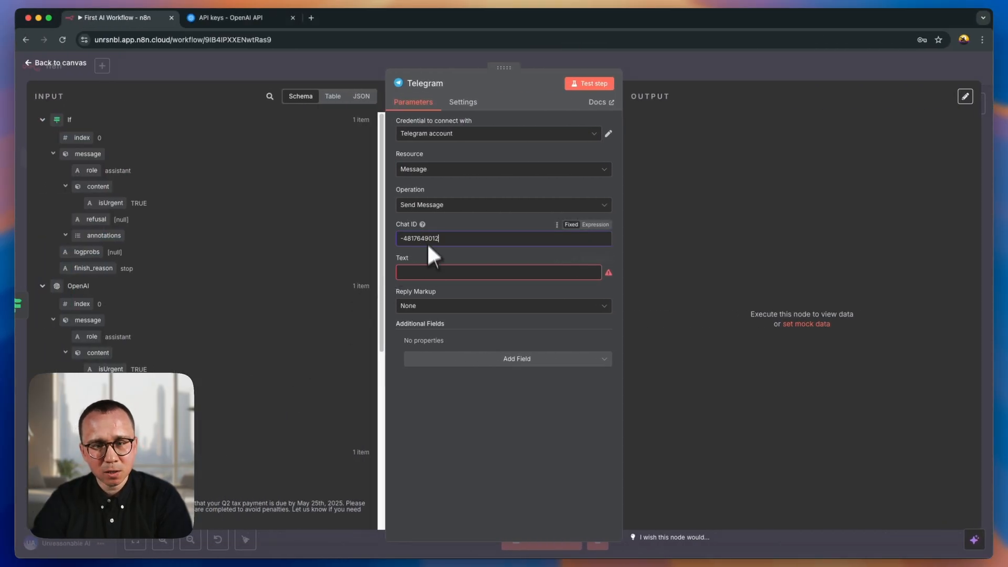
# - Set the Telegram node's message text to "Hi There" and run a test of the node
pyautogui.click(428, 273)
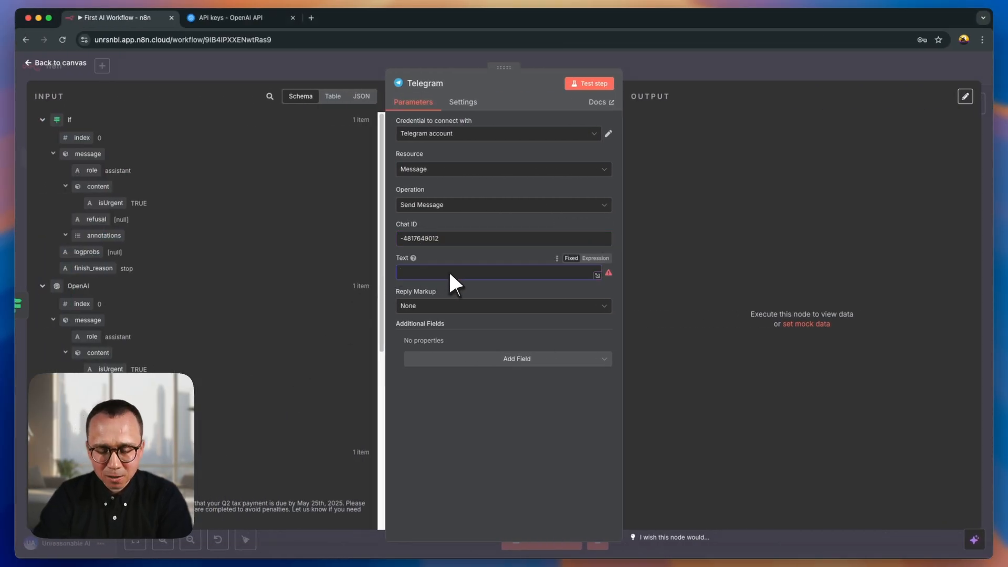
pyautogui.write('Hi There')
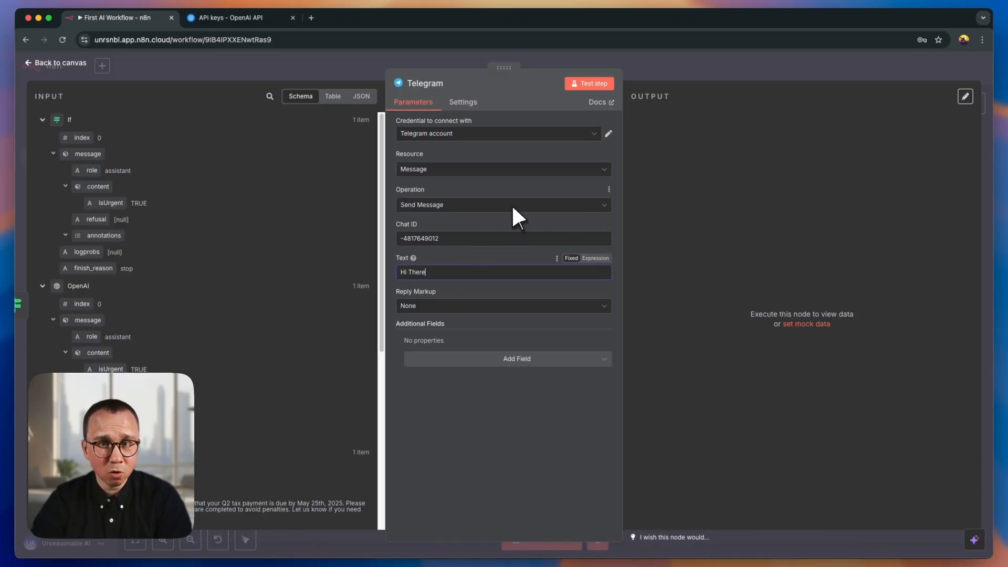
pyautogui.click(588, 84)
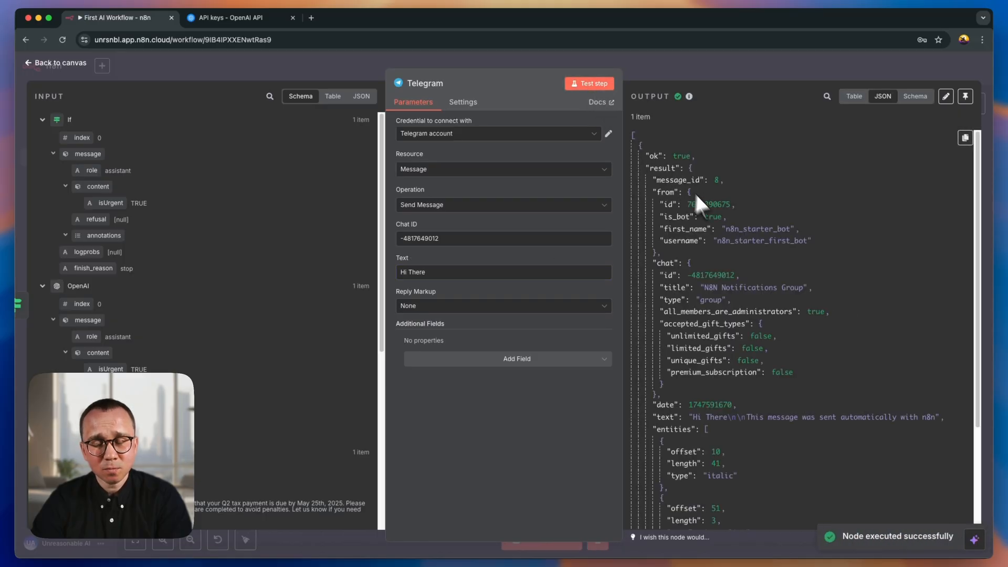
# - Review the Telegram node's output as table and JSON, and check the test message in the N8N Notifications Group in Telegram
pyautogui.click(856, 97)
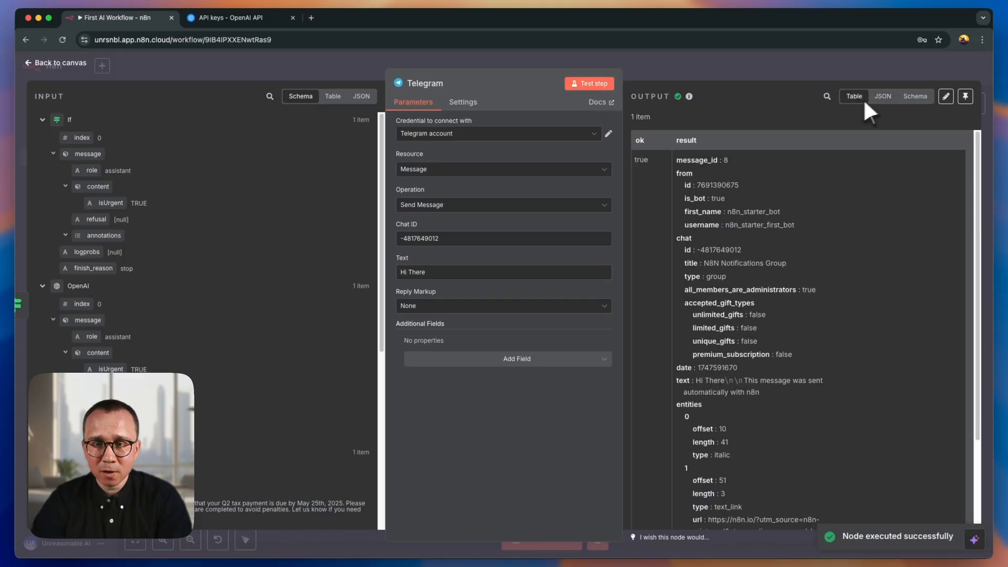
pyautogui.click(882, 95)
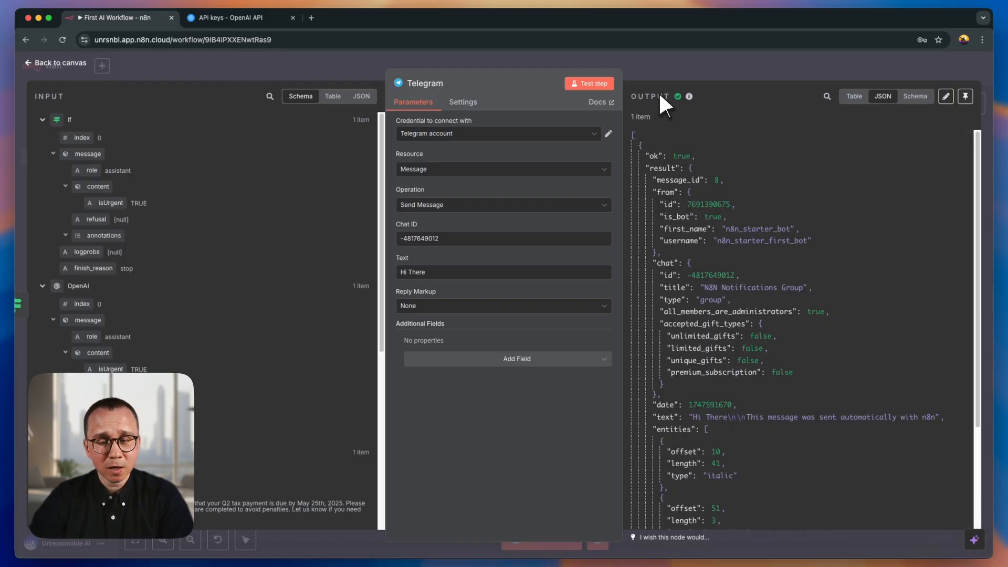
pyautogui.hotkey('ctrl', 'Right')
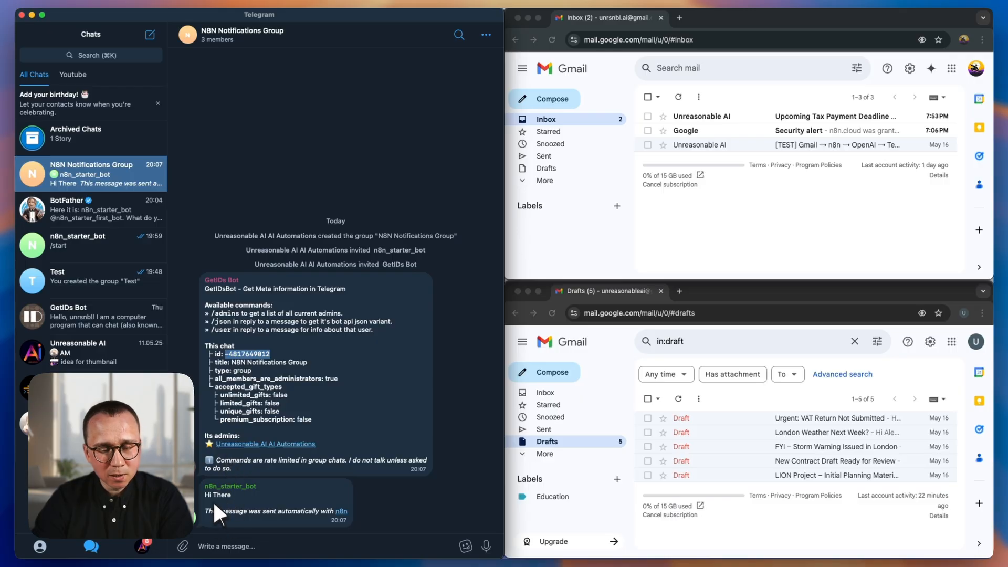
pyautogui.click(241, 495)
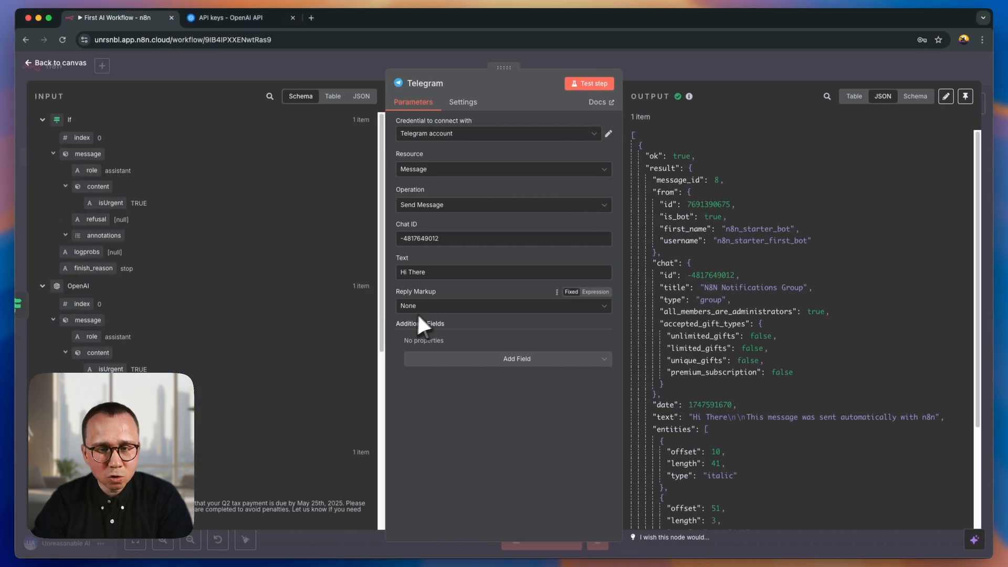
# - Add the Append n8n Attribution field to the Telegram node in n8n and leave it off
pyautogui.click(433, 307)
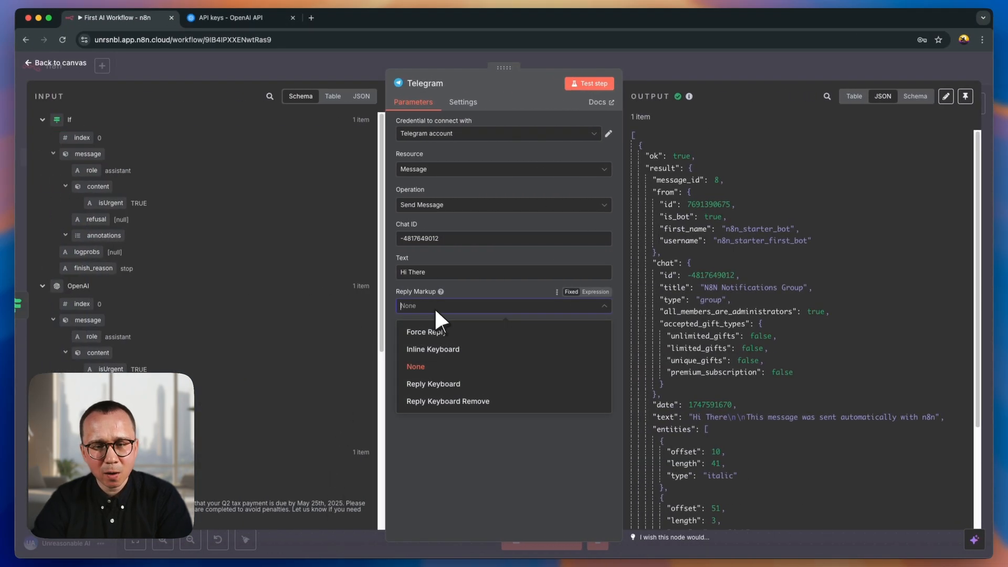
pyautogui.click(474, 306)
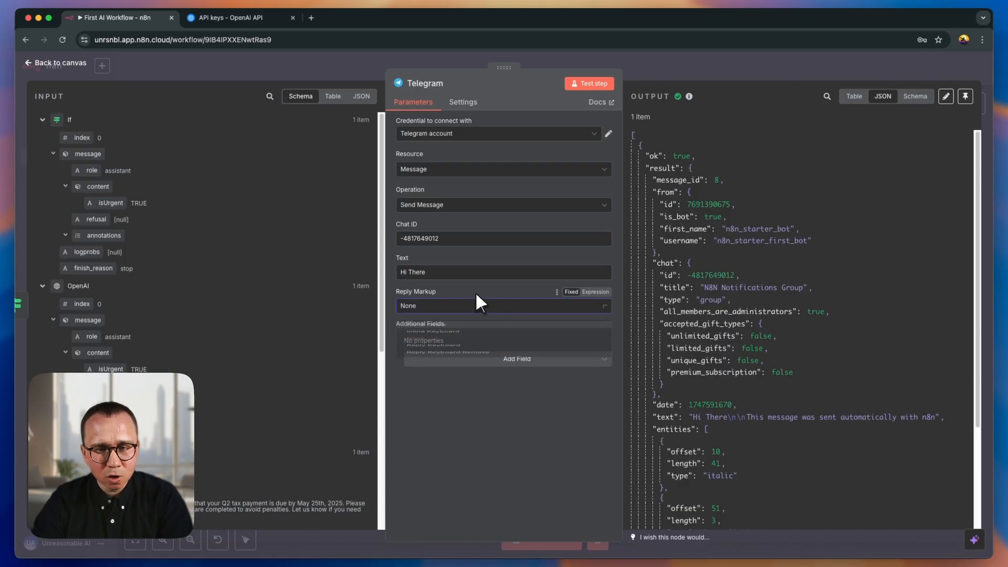
pyautogui.click(521, 359)
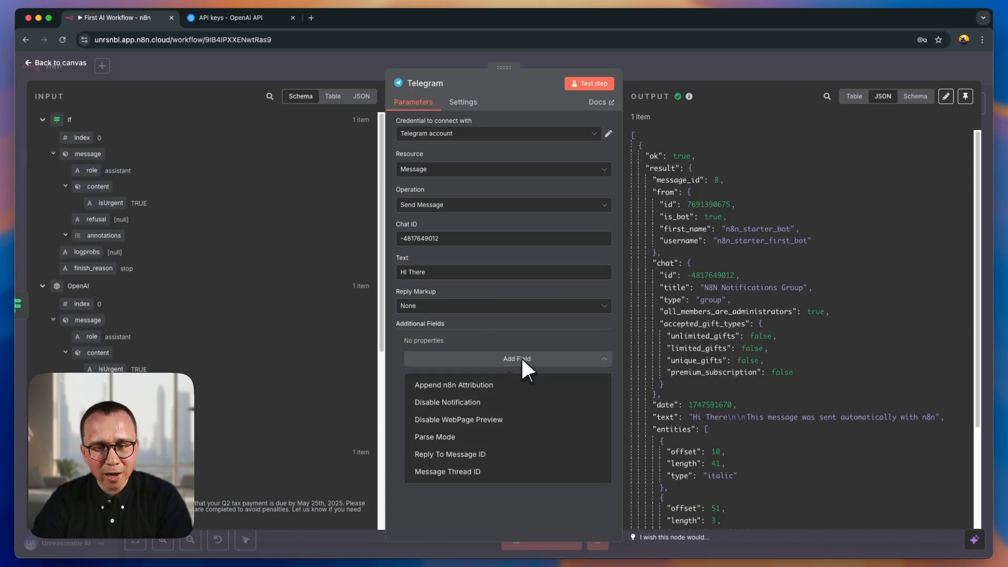
pyautogui.click(444, 385)
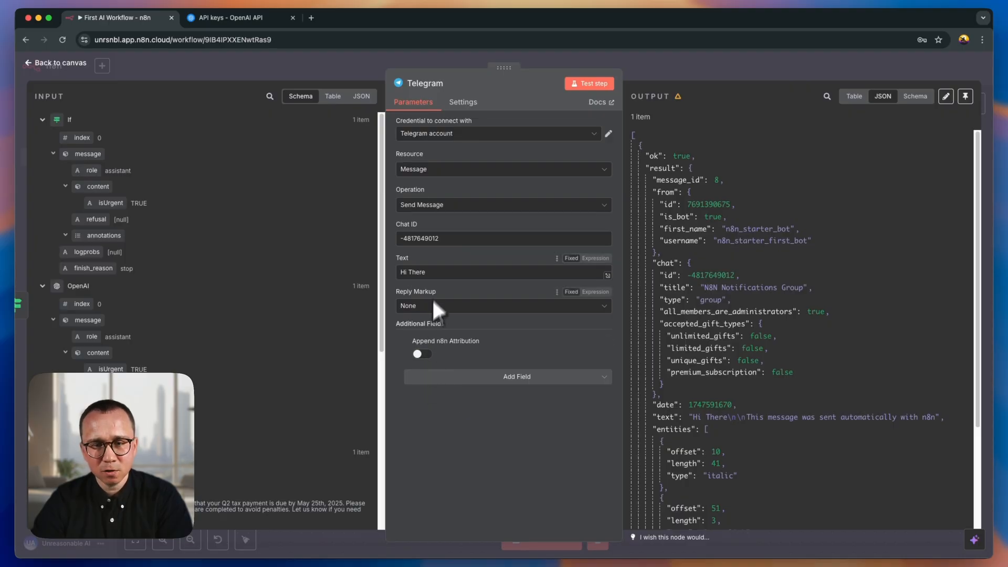
# - Extend the Telegram message text to "Hi There Again" and test the node
pyautogui.click(433, 272)
pyautogui.write('Again')
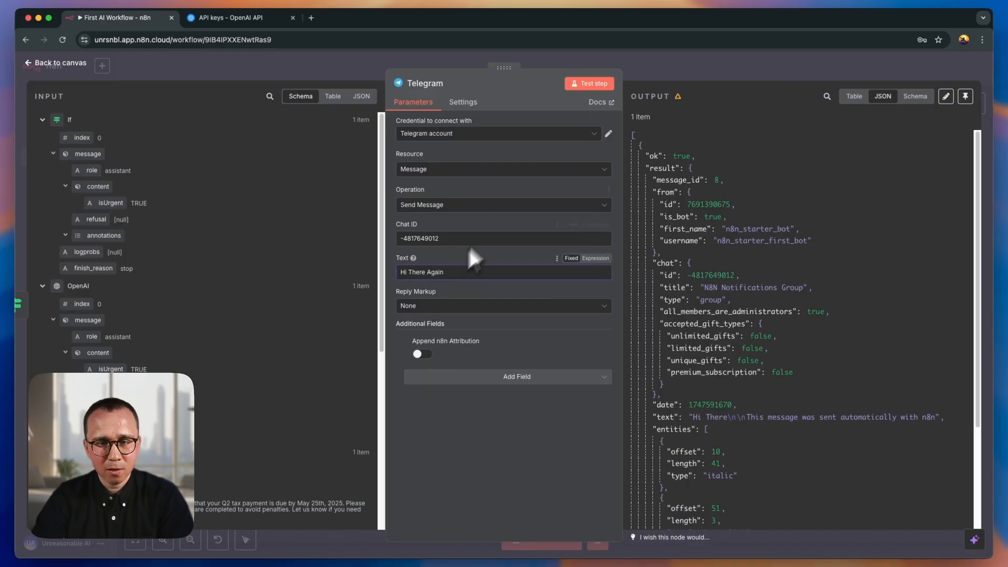
pyautogui.click(588, 82)
# - Check the second test message in the Telegram group, and return to the workflow canvas in n8n
pyautogui.hotkey('ctrl', 'Right')
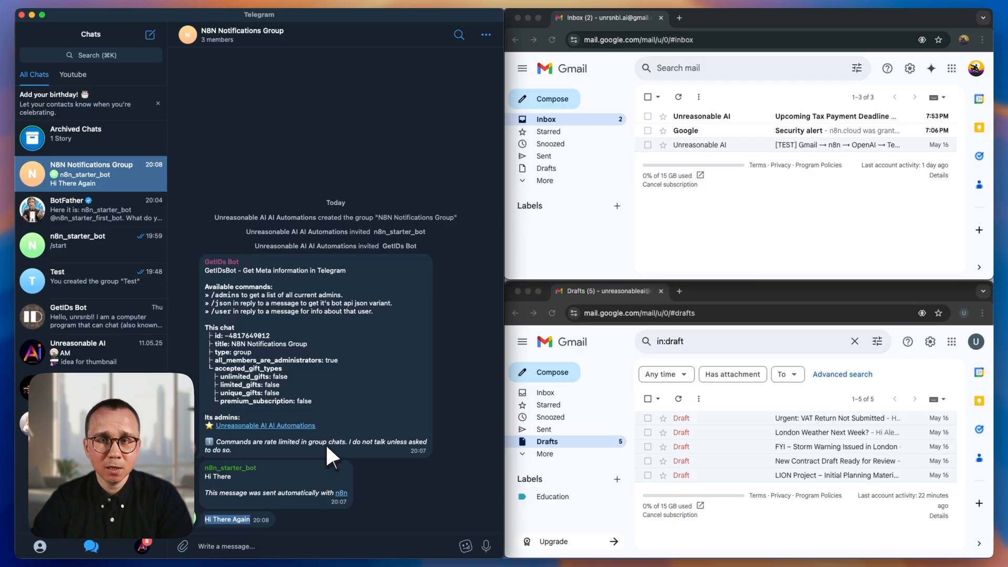
pyautogui.hotkey('ctrl', 'Left')
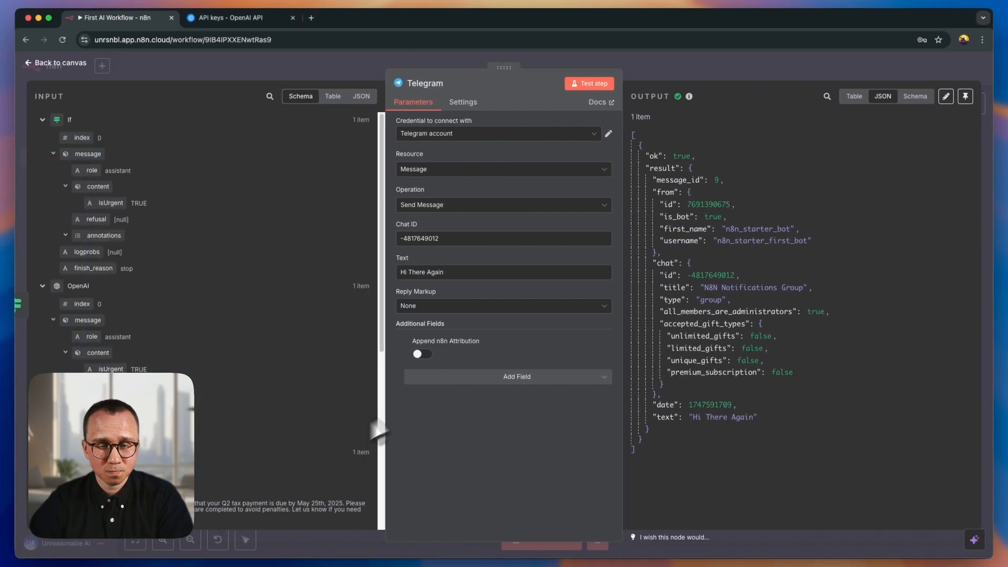
pyautogui.click(646, 58)
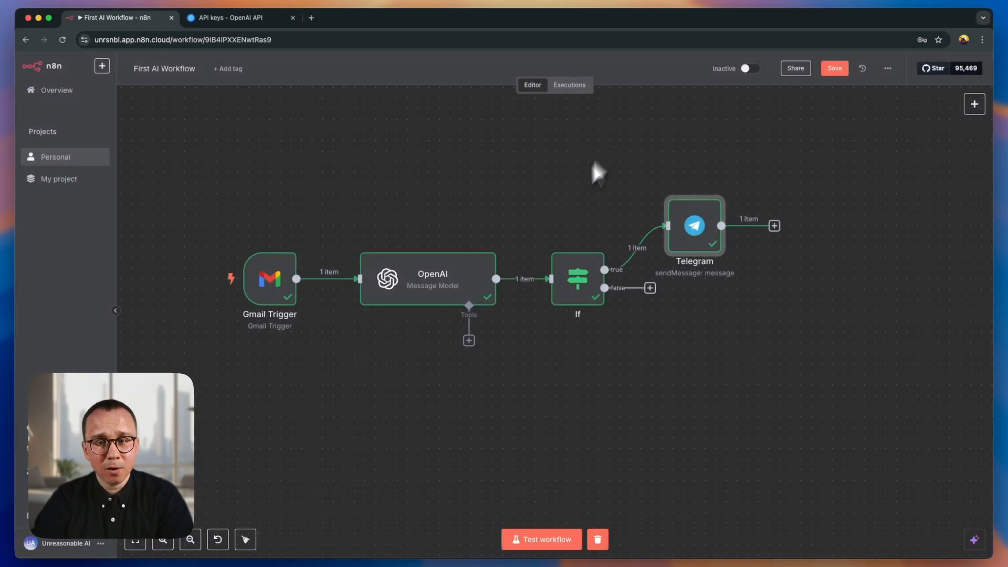
# - Replace the Telegram node's message text with "You received an urgent message in Gmail. Please go and check it."
pyautogui.doubleClick(696, 225)
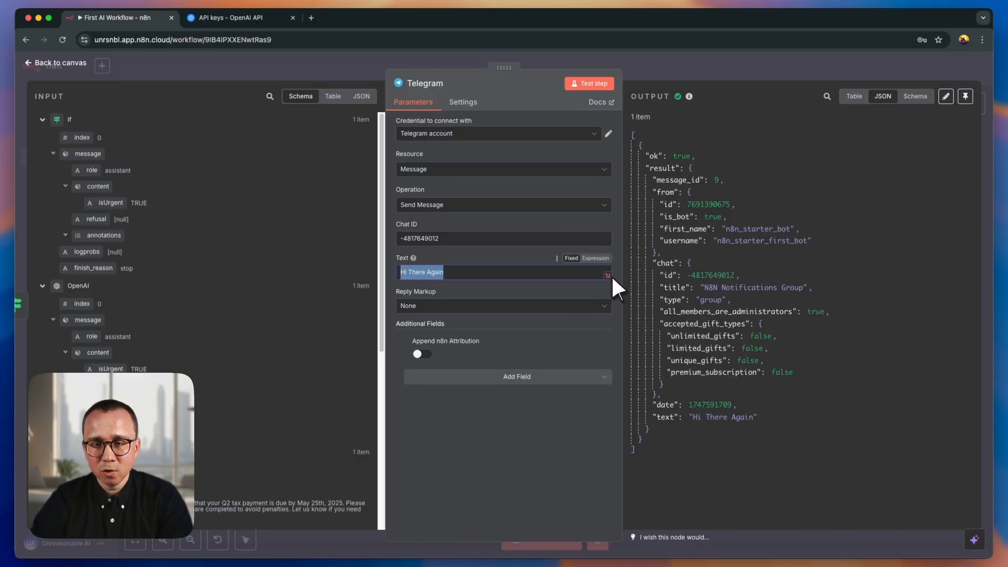
pyautogui.click(608, 275)
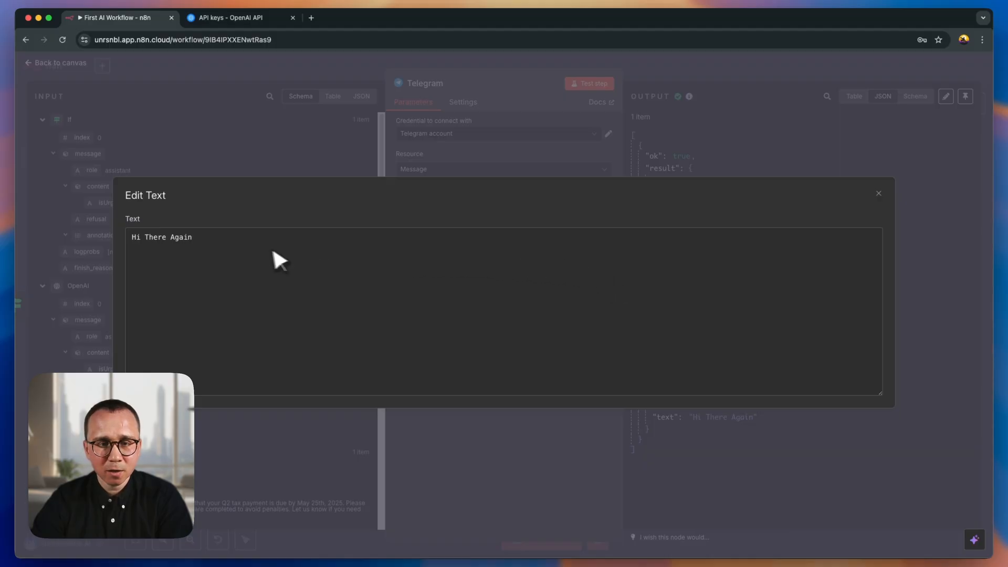
pyautogui.moveTo(227, 240); pyautogui.dragTo(131, 239)
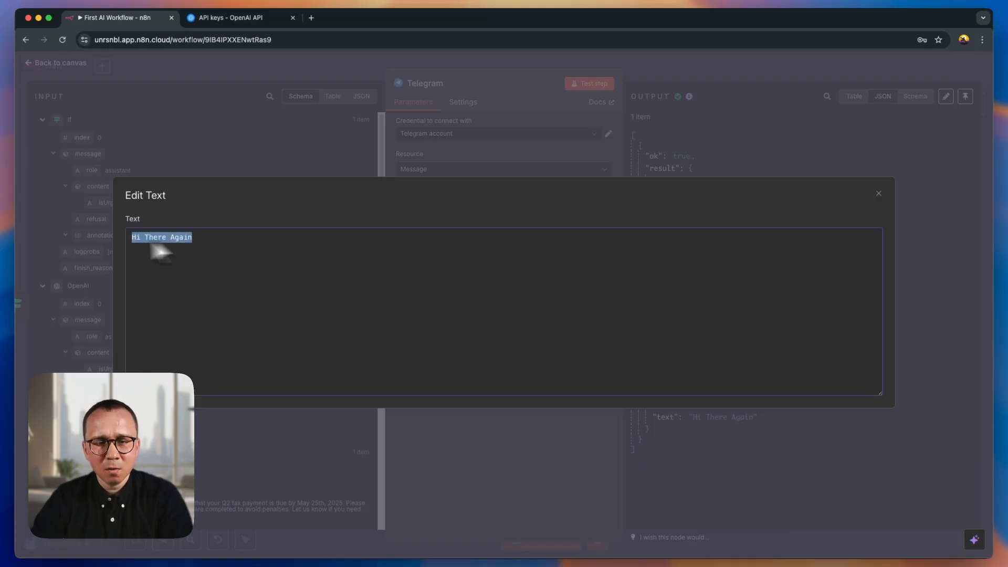
pyautogui.write('Yo')
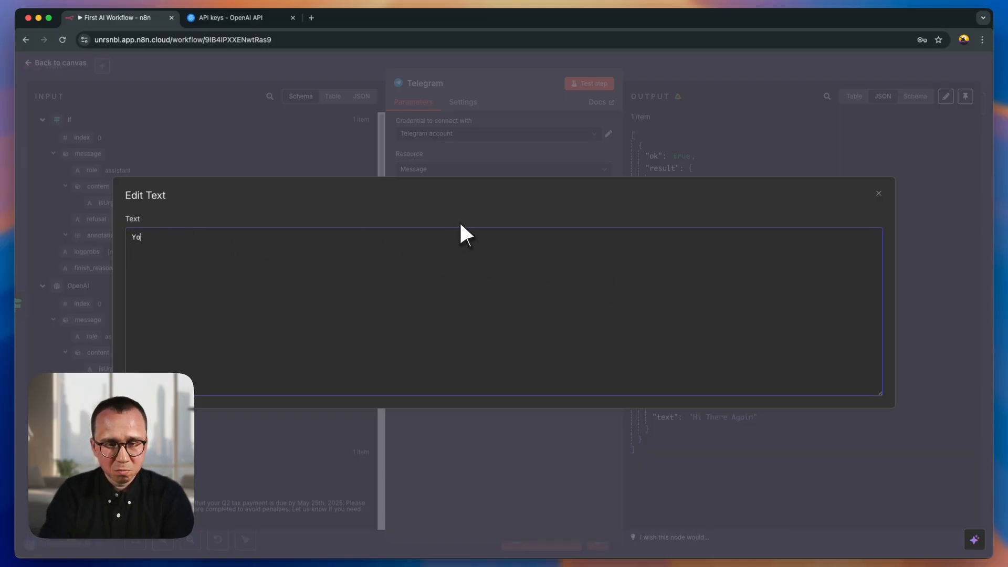
pyautogui.write('u received an')
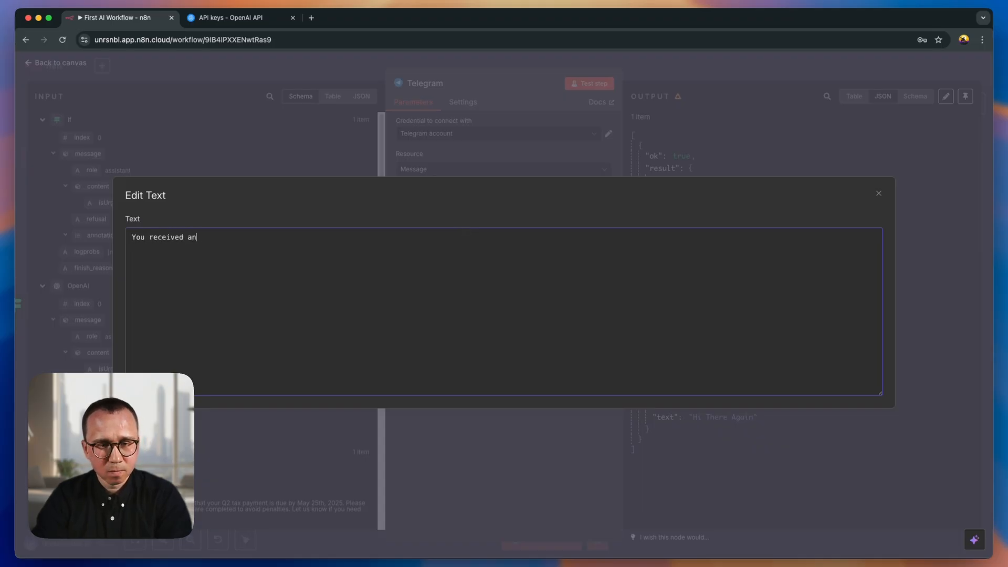
pyautogui.write(' urgent message in Gmail. Please')
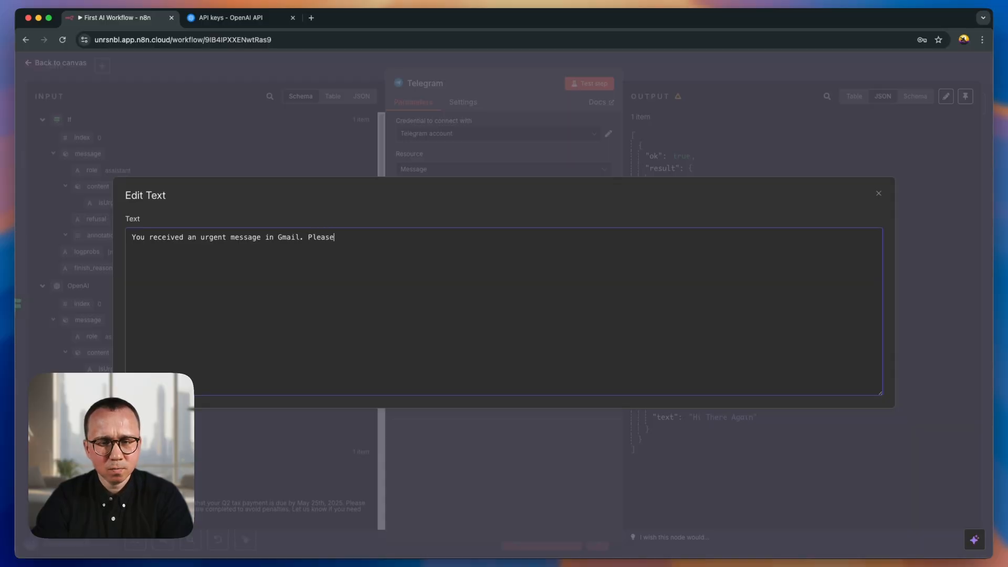
pyautogui.write(' go and check it.')
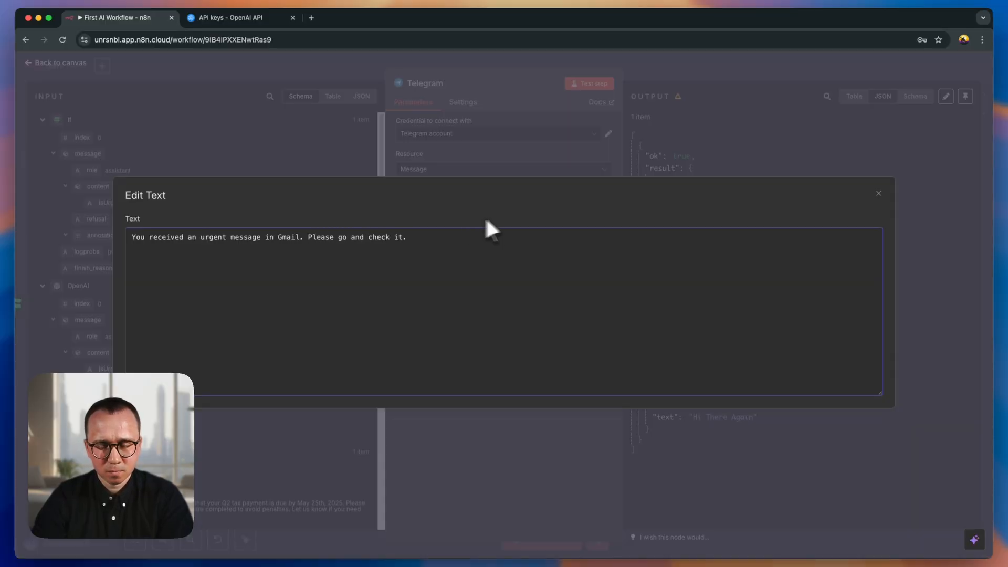
pyautogui.click(700, 144)
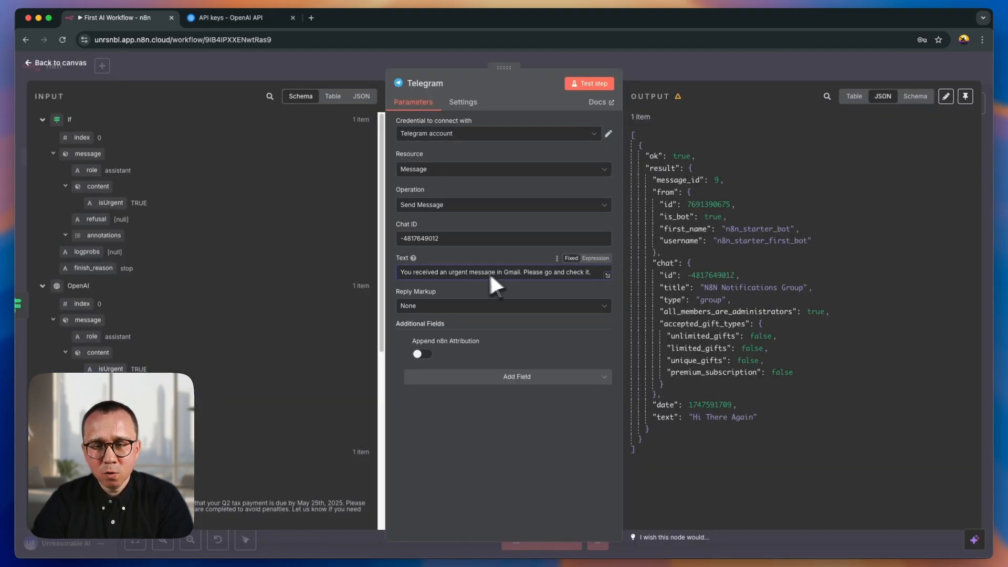
# - Switch the message text to an expression and add a "Subject:" line below the sentence, separated by a blank line
pyautogui.click(595, 258)
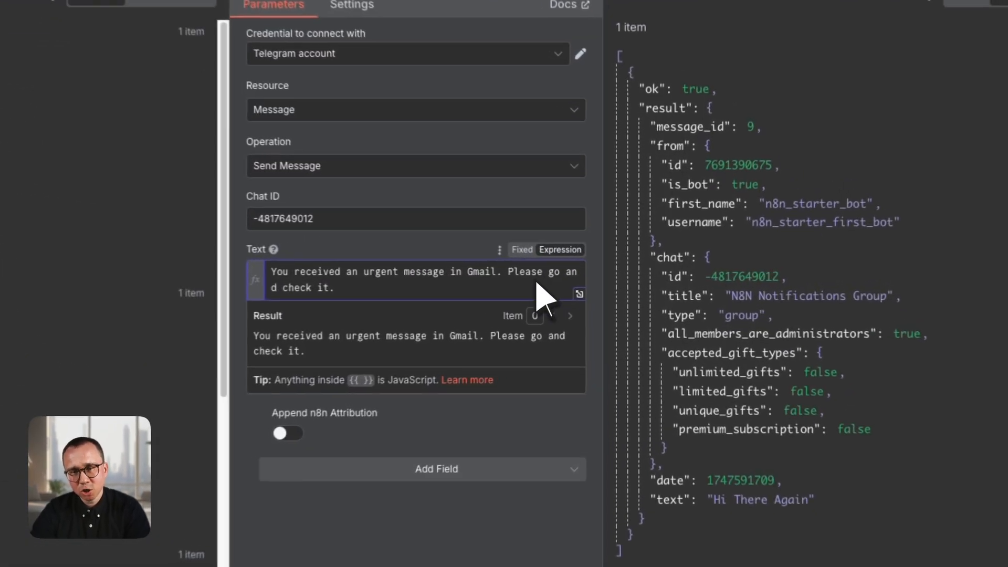
pyautogui.click(576, 295)
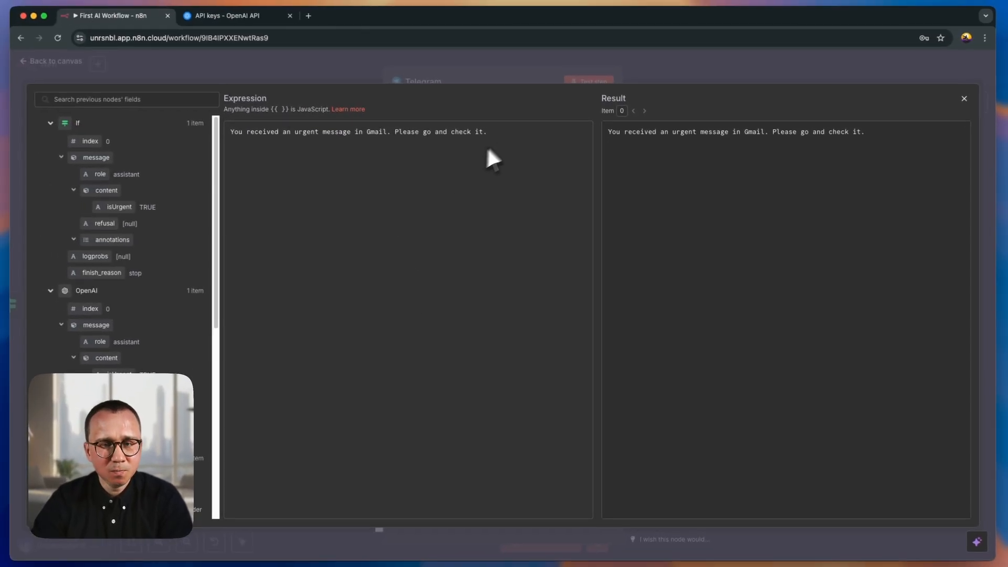
pyautogui.click(509, 135)
pyautogui.press('Return')
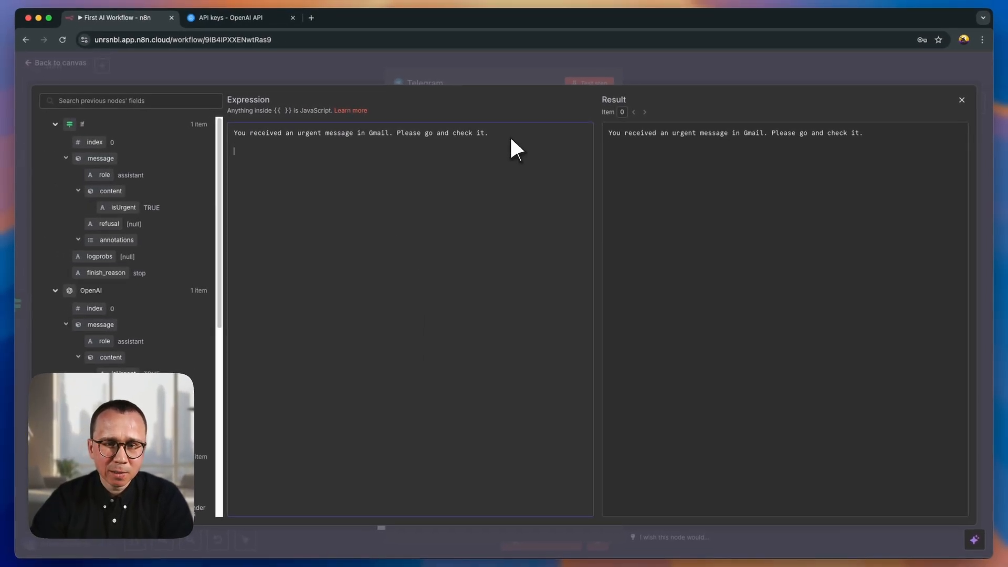
pyautogui.write('Subject:')
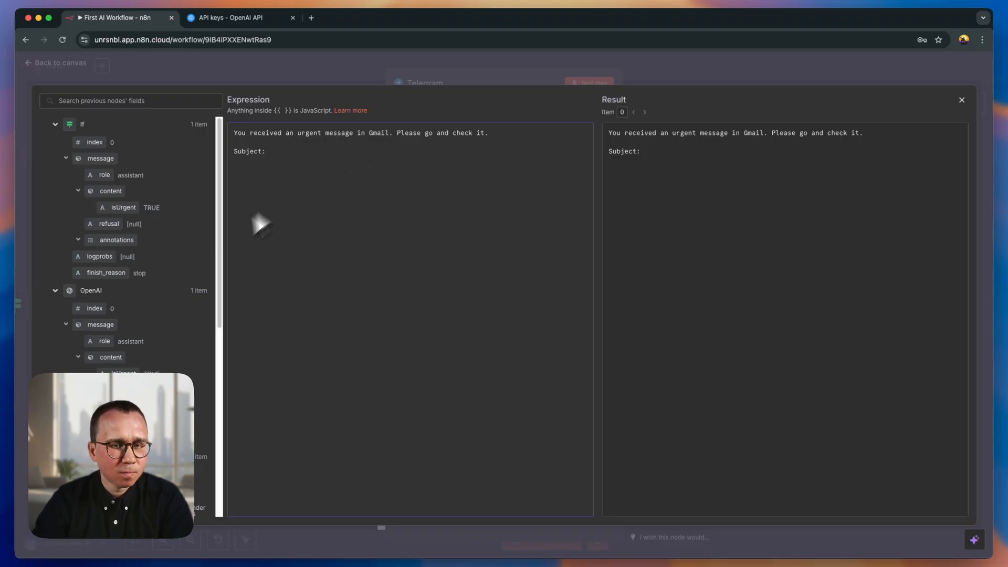
# - Insert the Gmail Trigger's Subject field after "Subject:" in the message expression
pyautogui.scroll(-1, 153, 246)
pyautogui.scroll(1, 131, 225)
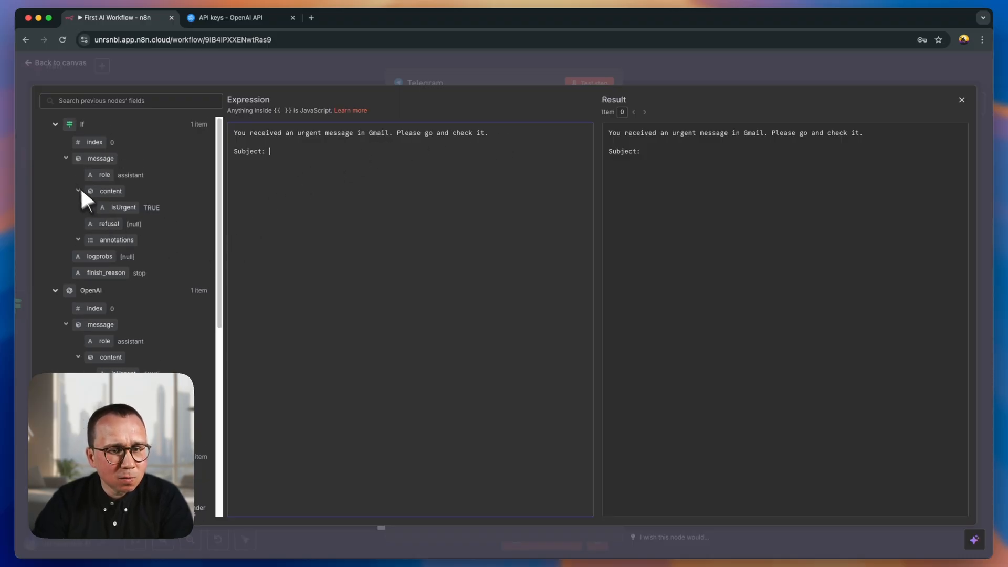
pyautogui.click(56, 124)
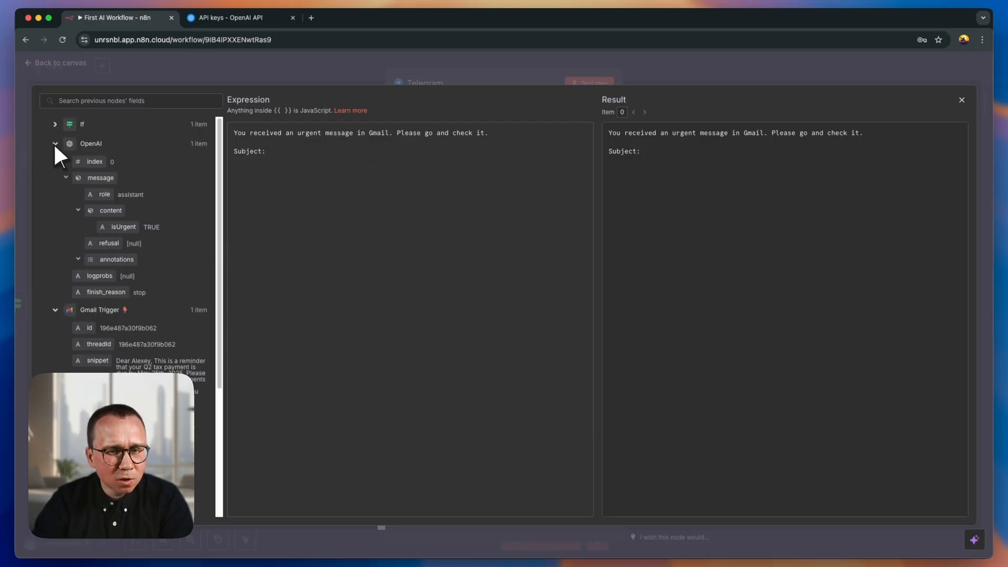
pyautogui.click(55, 143)
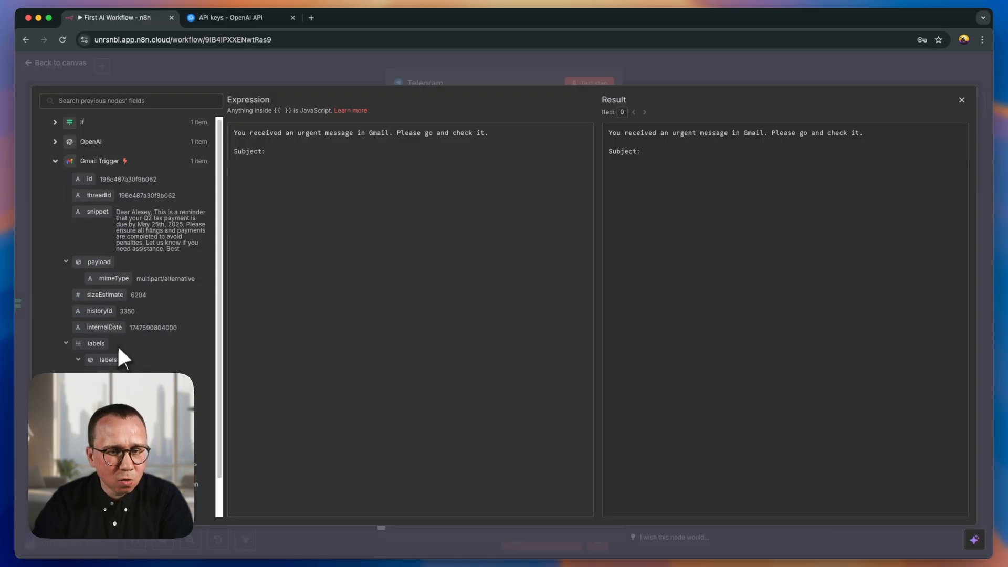
pyautogui.scroll(-4, 118, 344)
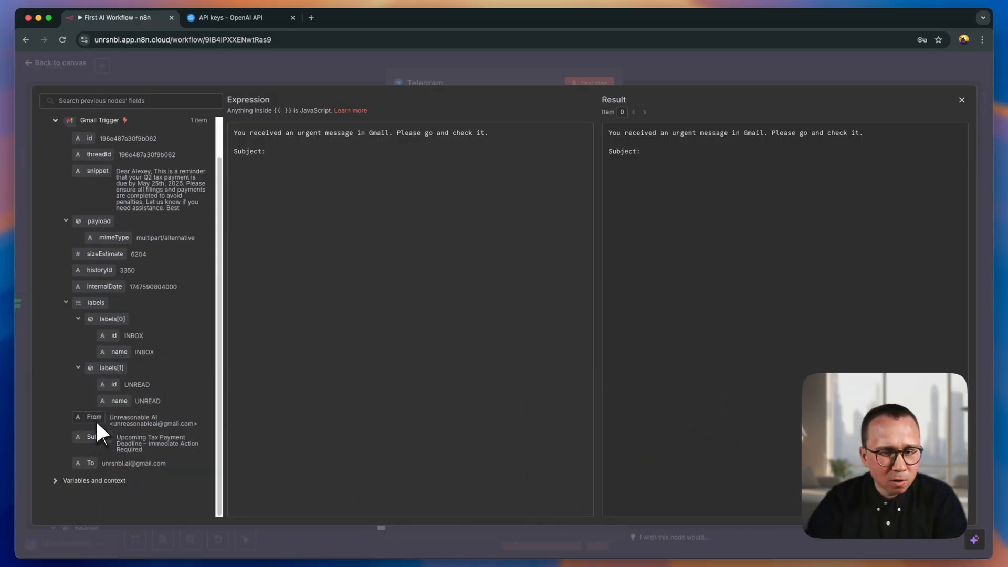
pyautogui.moveTo(98, 439); pyautogui.dragTo(289, 150)
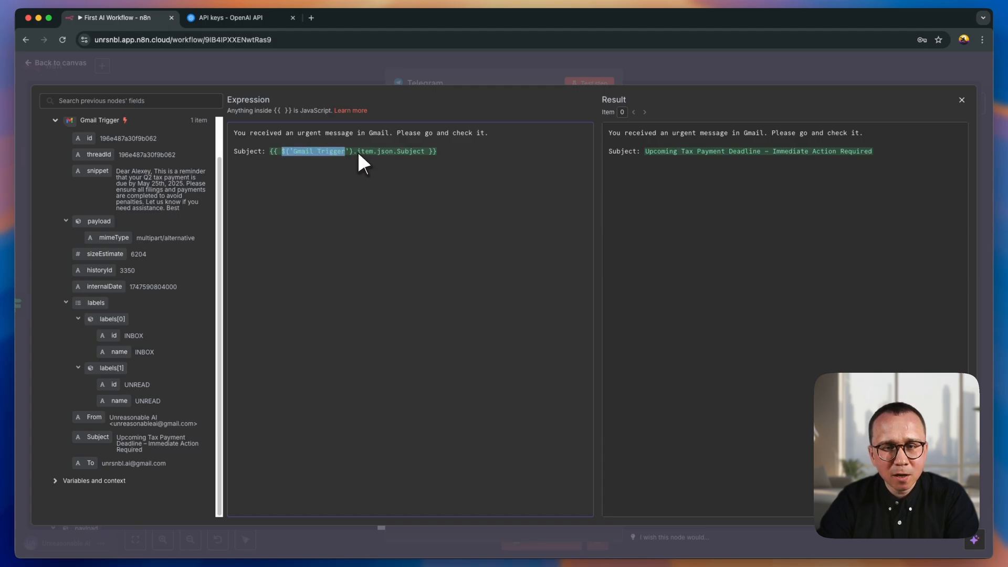
pyautogui.moveTo(358, 152); pyautogui.dragTo(425, 152)
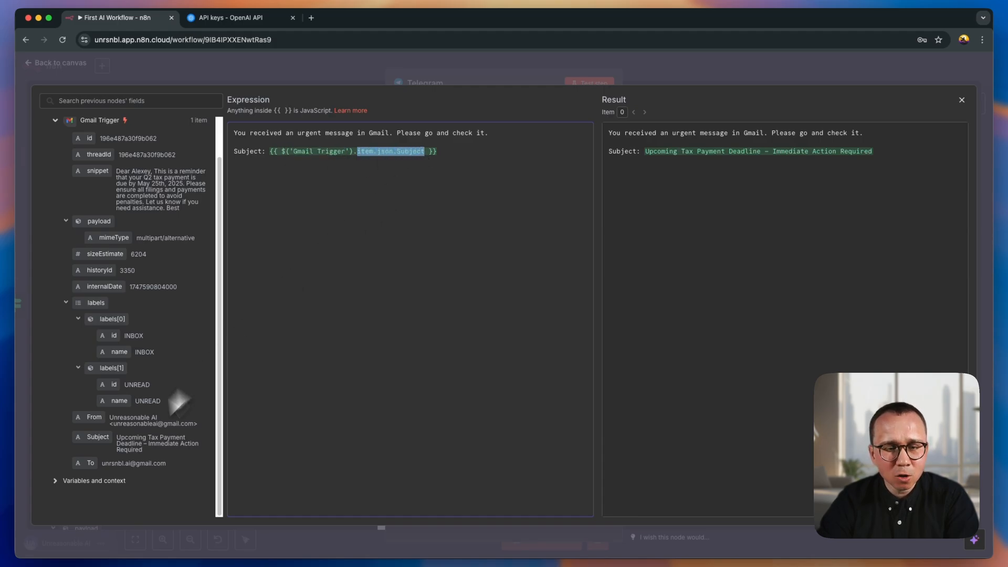
pyautogui.click(391, 153)
pyautogui.click(315, 152)
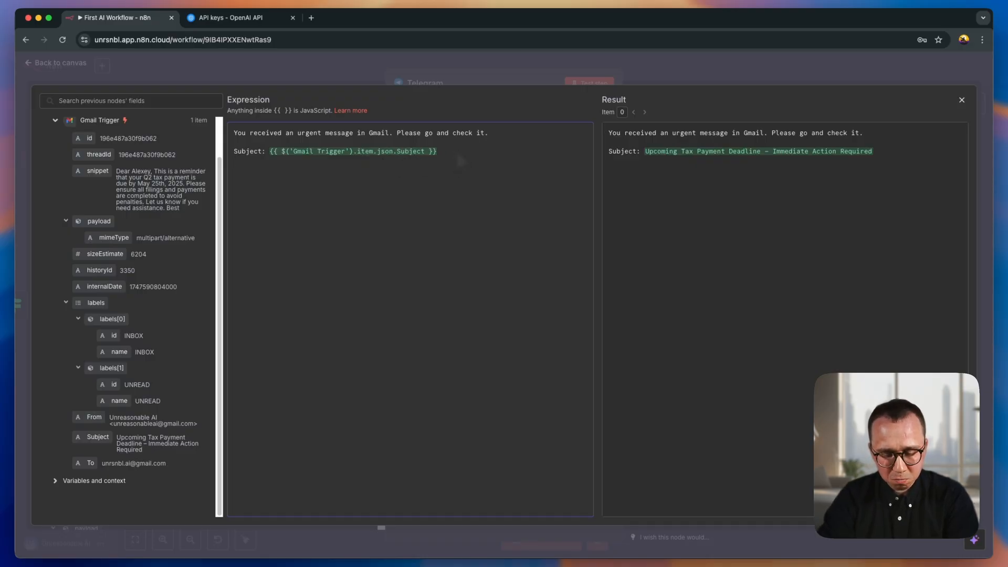
# - Add a "From:" line under the subject line and insert the Gmail Trigger's From field after it
pyautogui.press('Return')
pyautogui.write('From:')
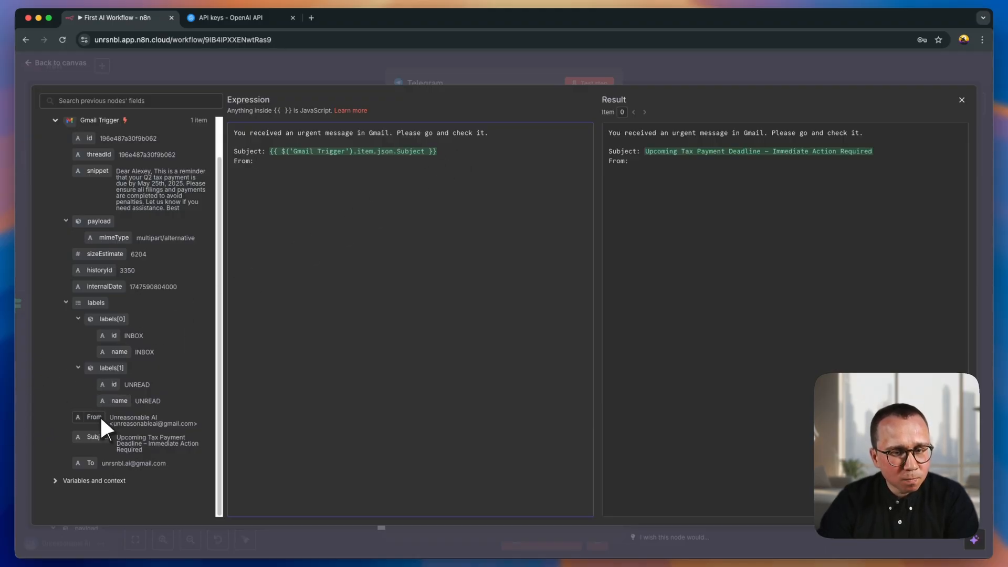
pyautogui.moveTo(101, 419); pyautogui.dragTo(276, 161)
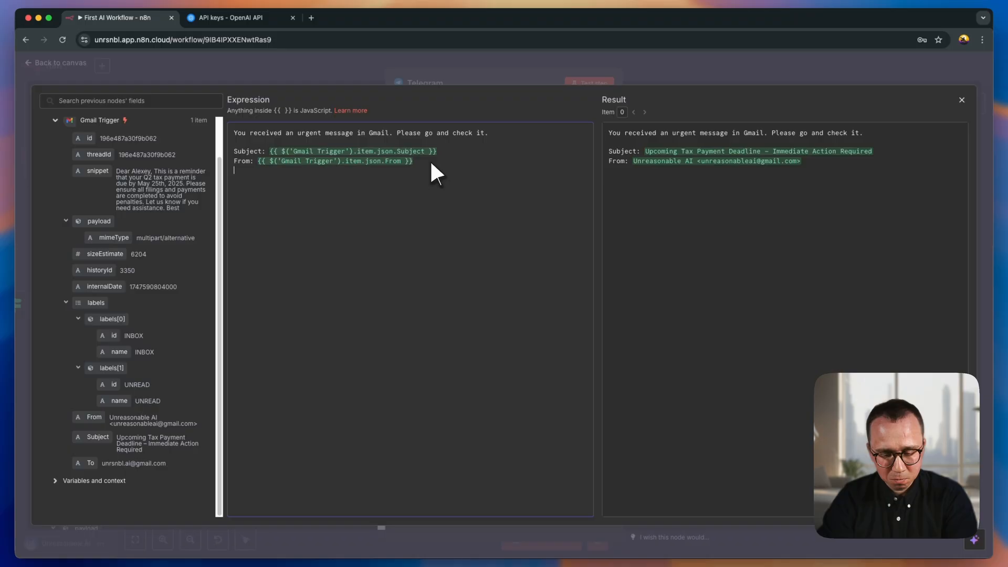
# - Add a "Message:" line under the From line and insert the Gmail Trigger's snippet field after it
pyautogui.press('Return')
pyautogui.write('Medd')
pyautogui.press('BackSpace')
pyautogui.press('BackSpace')
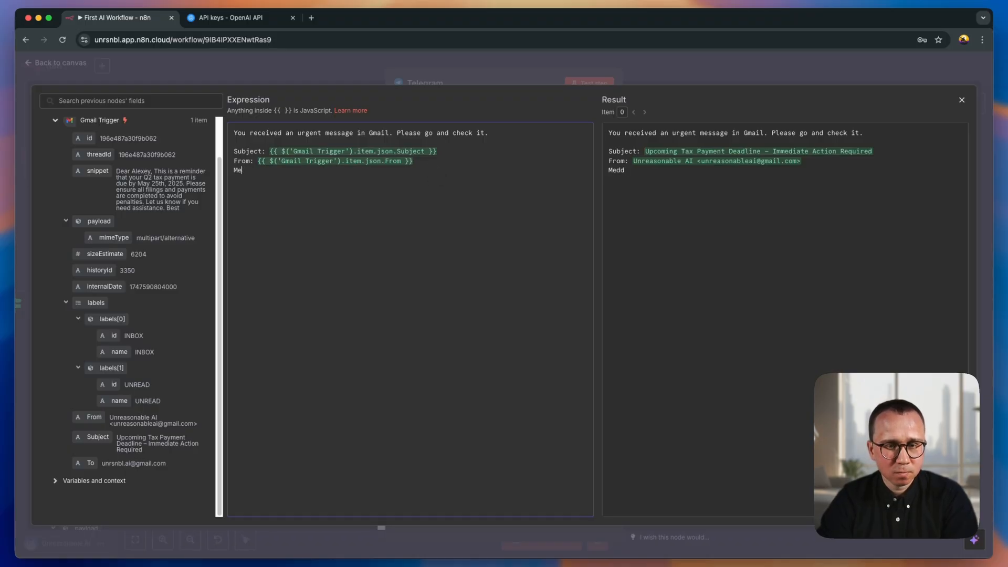
pyautogui.write('ssage:')
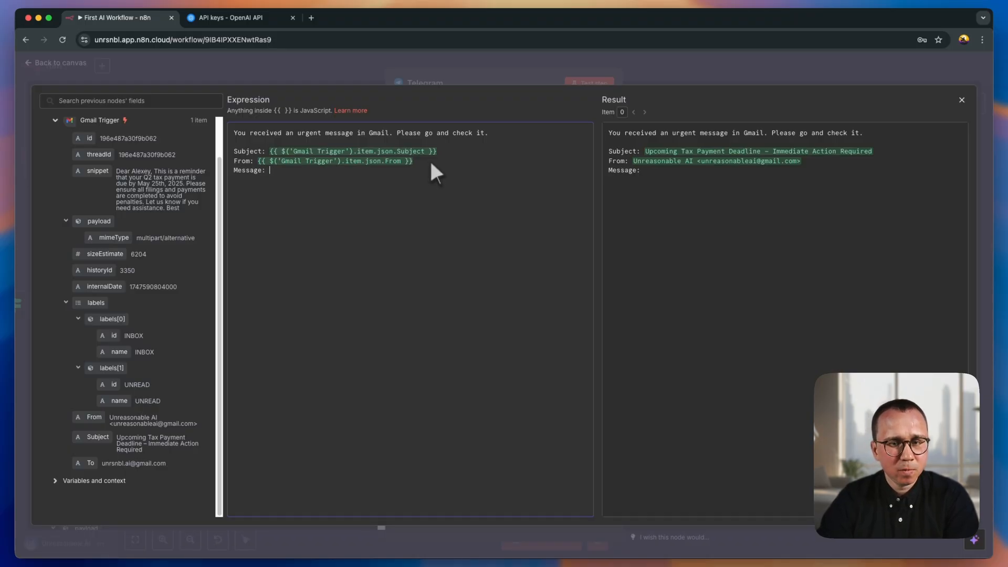
pyautogui.moveTo(97, 170); pyautogui.dragTo(305, 176)
pyautogui.click(446, 168)
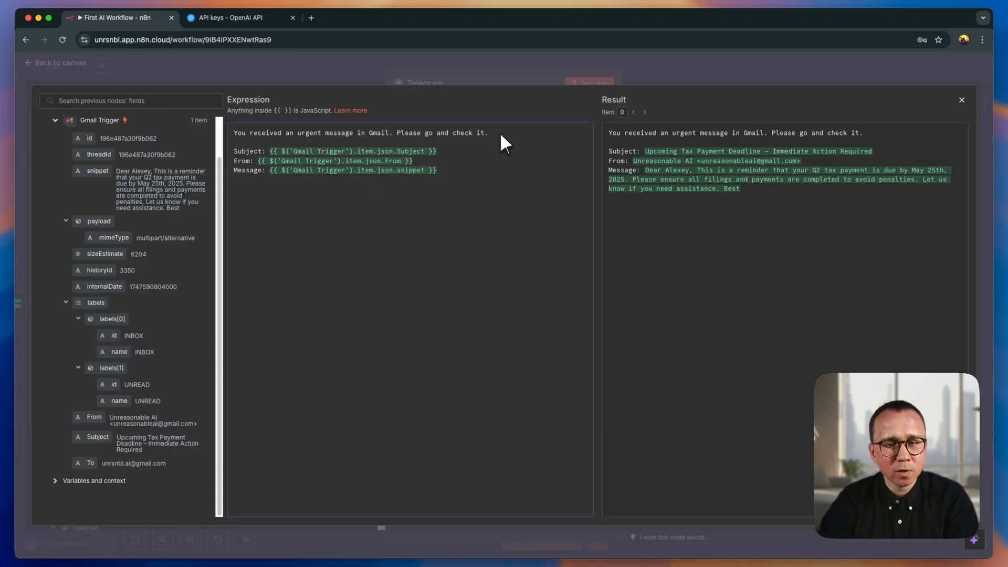
# - Insert a dashed separator line "-------------" between the opening sentence and the Subject line of the message expression
pyautogui.press('Return')
pyautogui.press('Return')
pyautogui.write('-----')
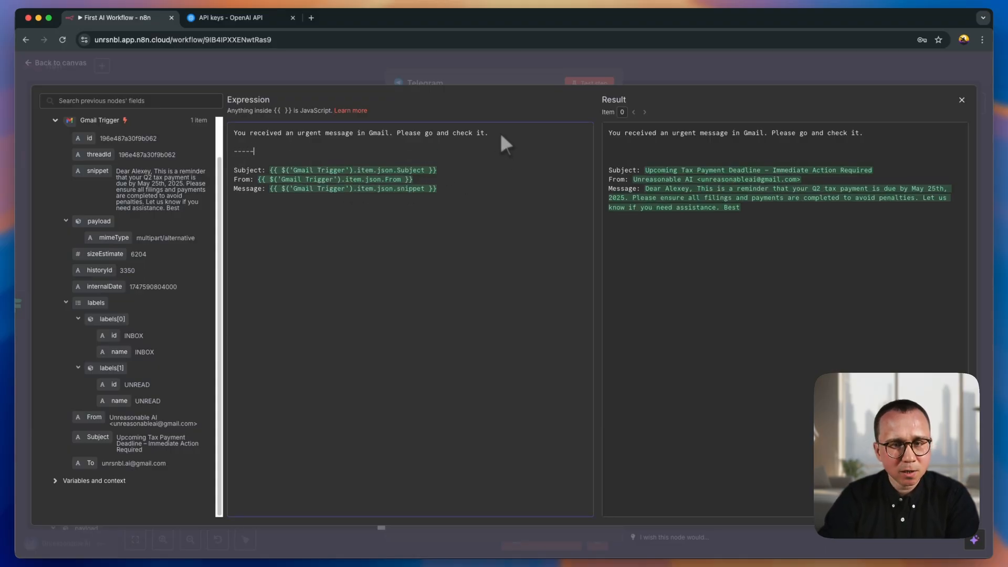
pyautogui.write('--------')
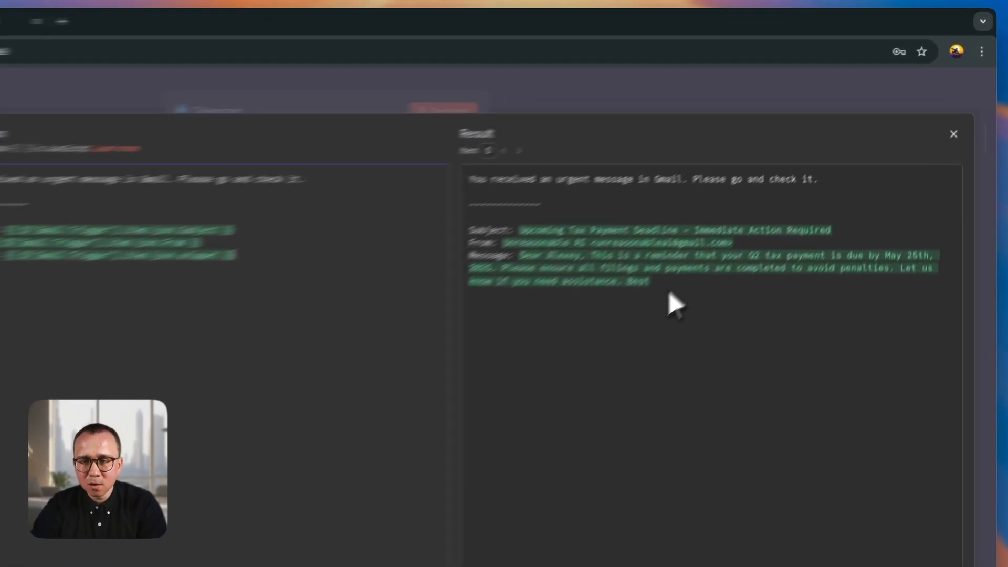
# - Review the rendered message, close the expression editor and run a test of the Telegram node
pyautogui.moveTo(753, 223); pyautogui.dragTo(608, 133)
pyautogui.click(430, 242)
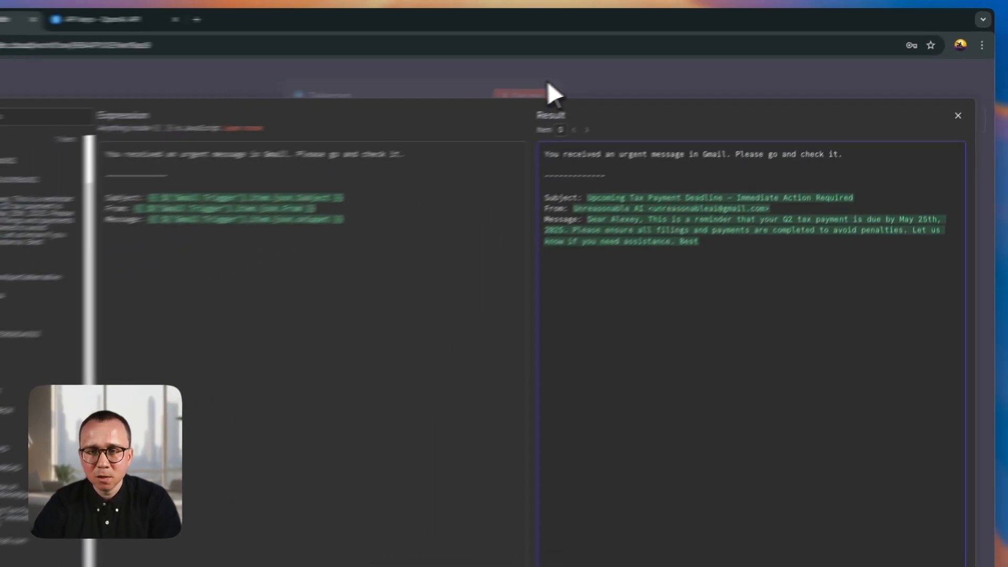
pyautogui.click(547, 82)
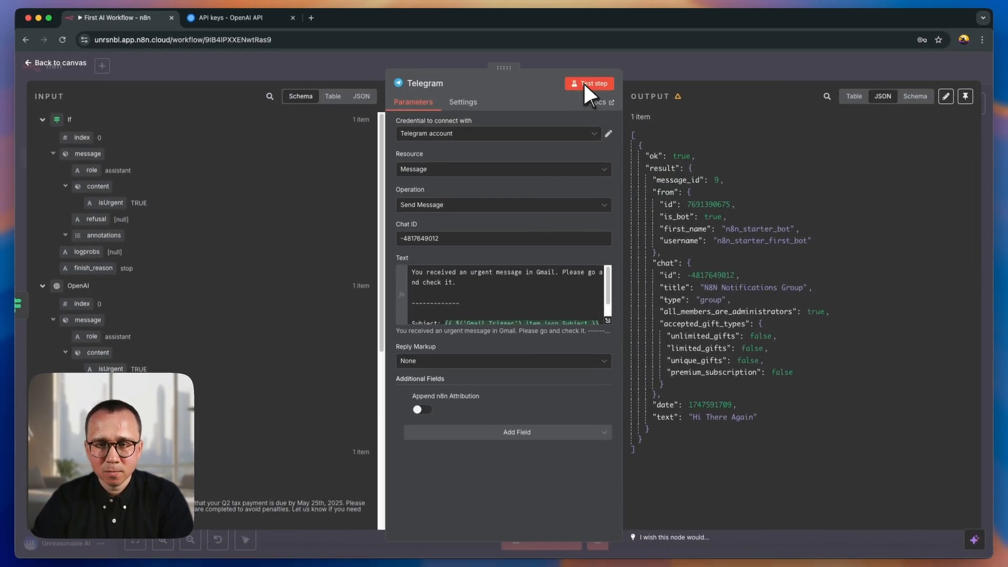
pyautogui.click(583, 83)
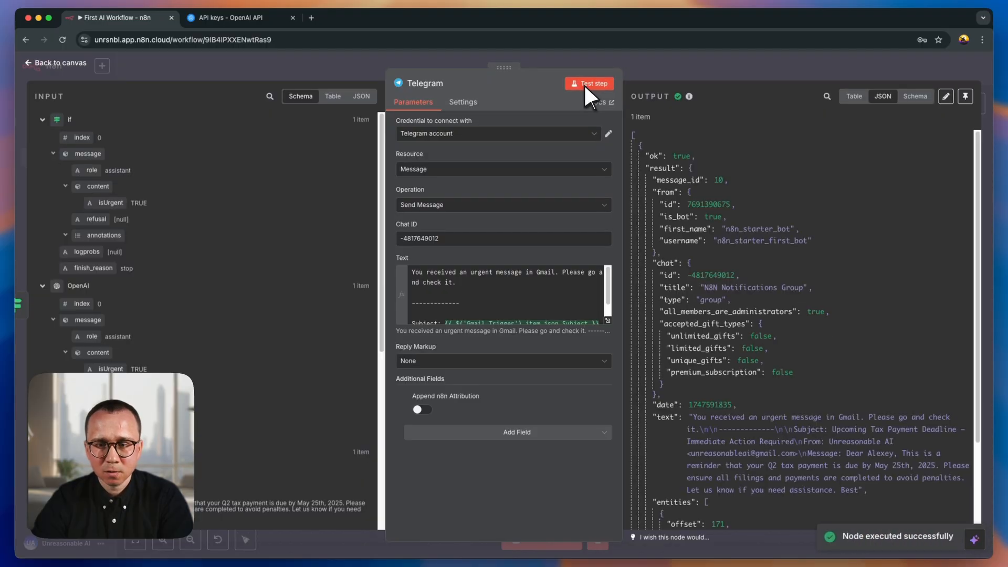
# - Switch to Telegram and examine the alert sentence, subject, sender and message text received in the N8N Notifications Group
pyautogui.hotkey('ctrl', 'Right')
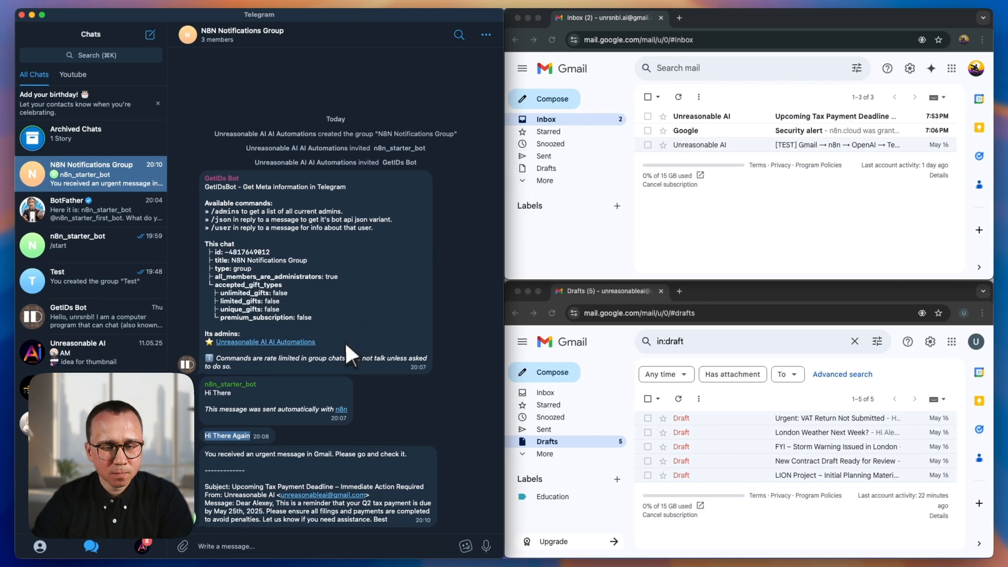
pyautogui.moveTo(205, 454); pyautogui.dragTo(305, 454)
pyautogui.moveTo(416, 462); pyautogui.dragTo(411, 462)
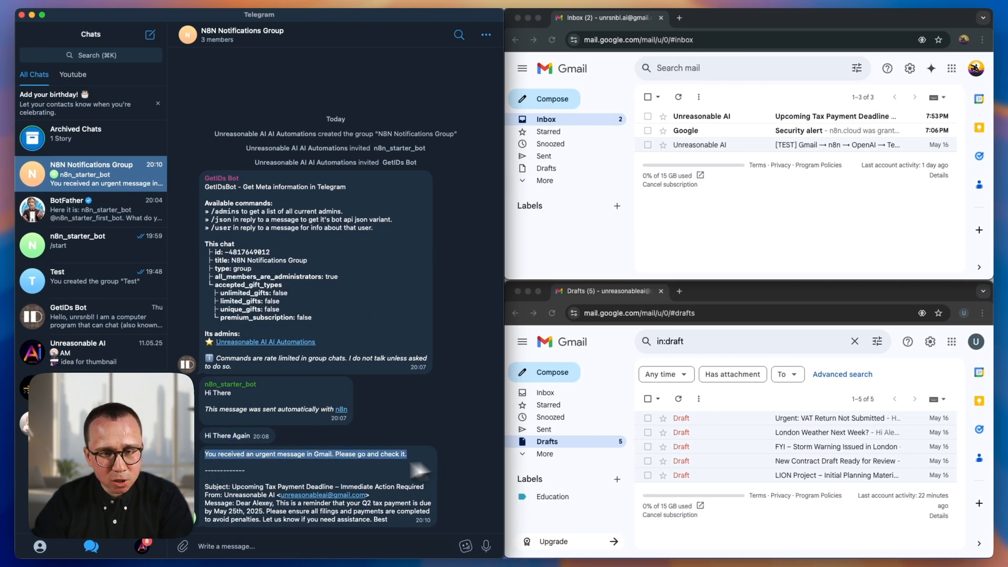
pyautogui.click(308, 464)
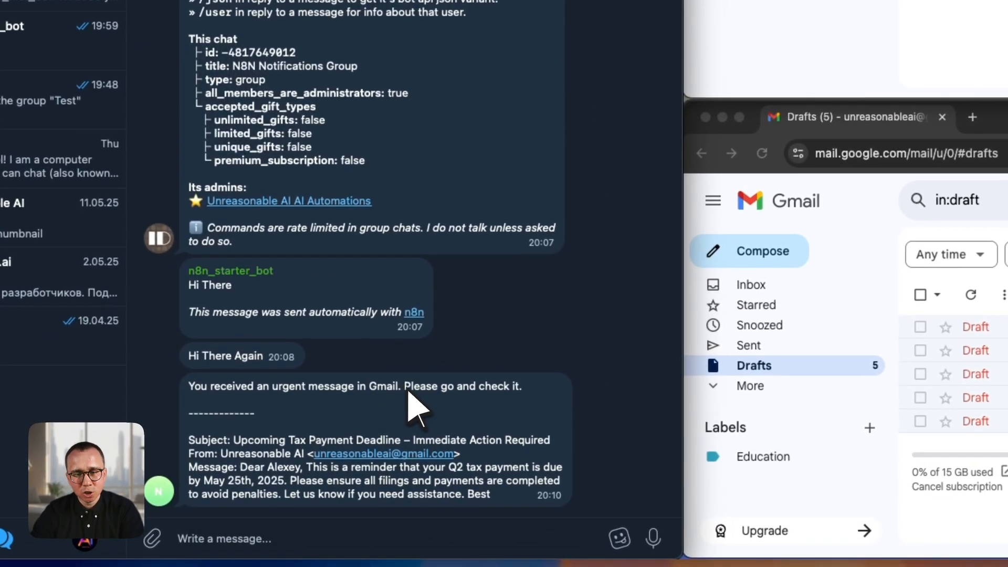
pyautogui.moveTo(403, 388); pyautogui.dragTo(521, 388)
pyautogui.click(539, 399)
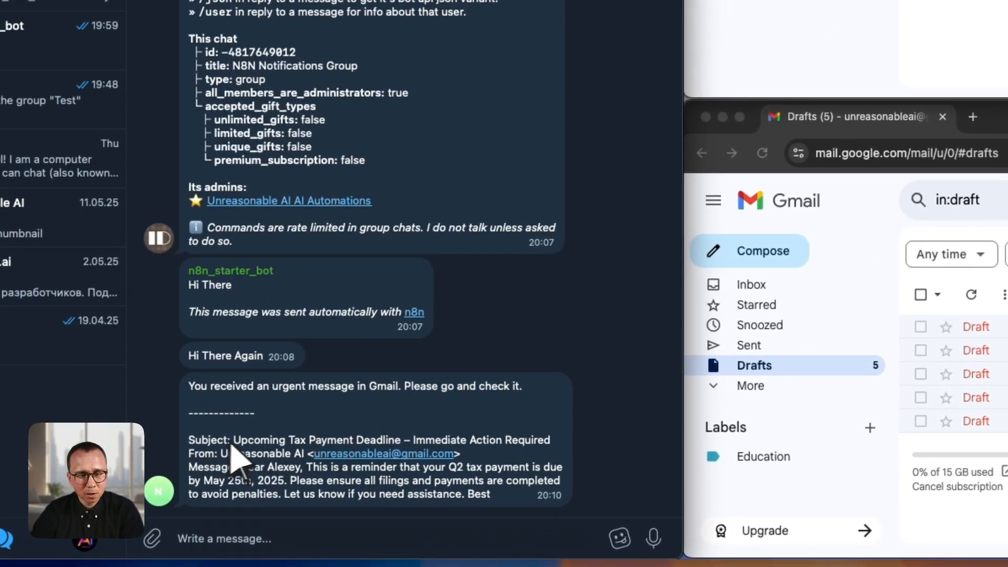
pyautogui.moveTo(235, 444); pyautogui.dragTo(386, 461)
pyautogui.click(243, 470)
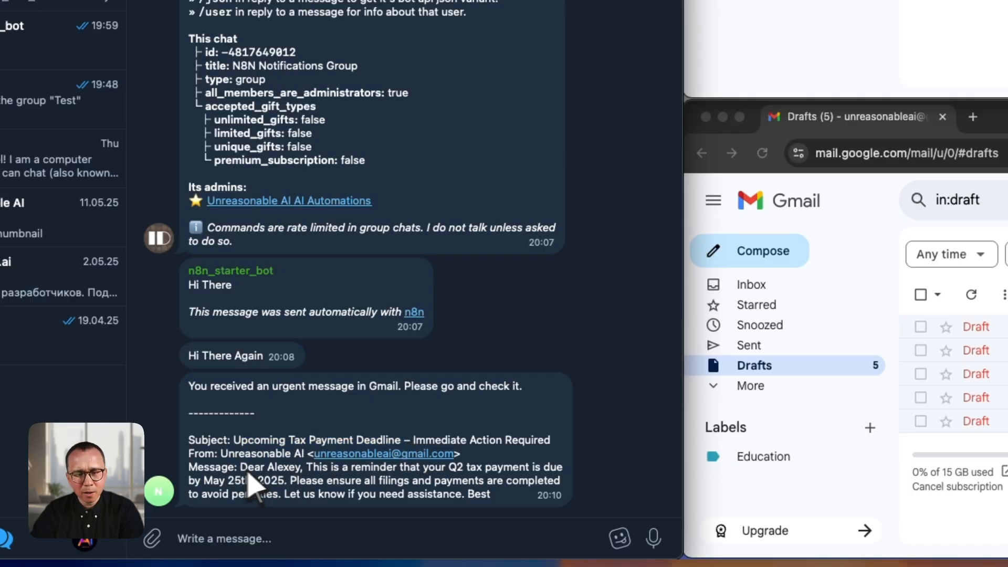
pyautogui.moveTo(241, 469); pyautogui.dragTo(495, 500)
pyautogui.click(503, 498)
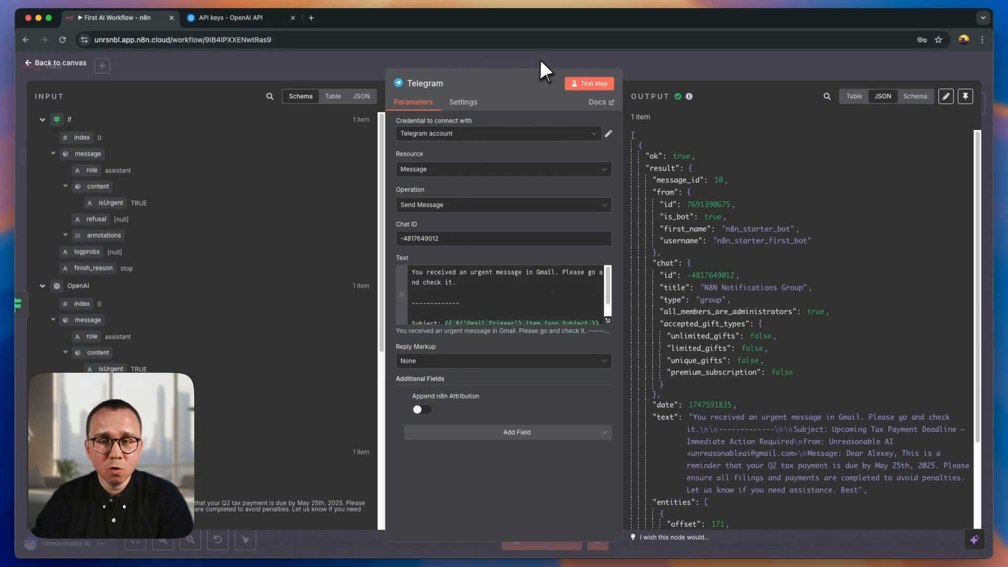
# - Close the Telegram node's settings in n8n and return to the workflow canvas
pyautogui.click(539, 62)
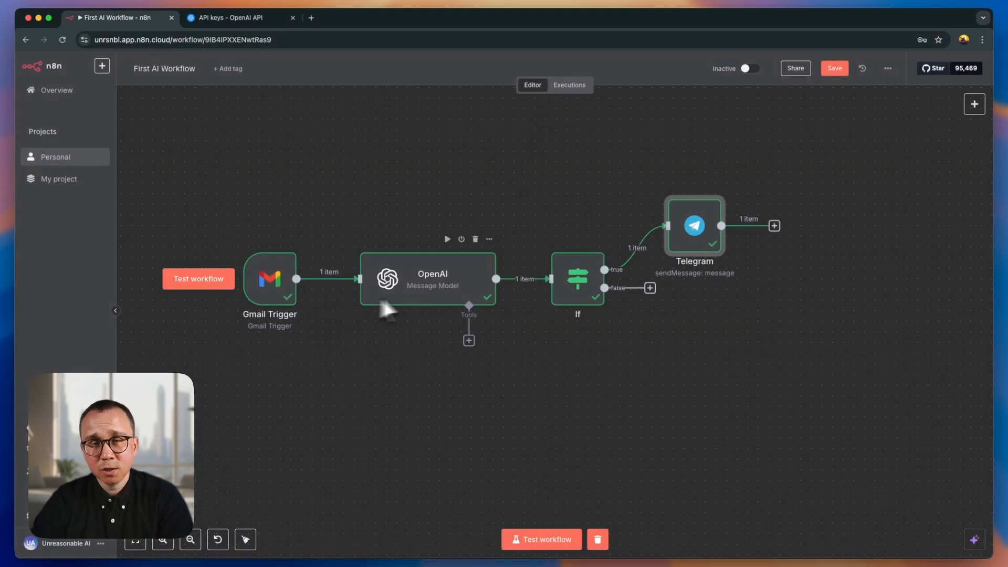
pyautogui.moveTo(628, 252)
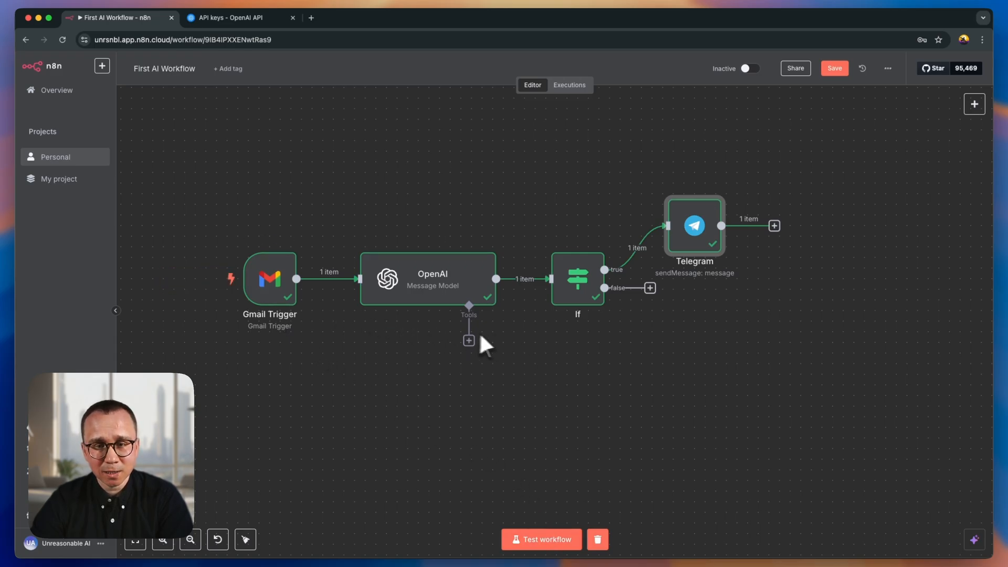
pyautogui.moveTo(340, 297)
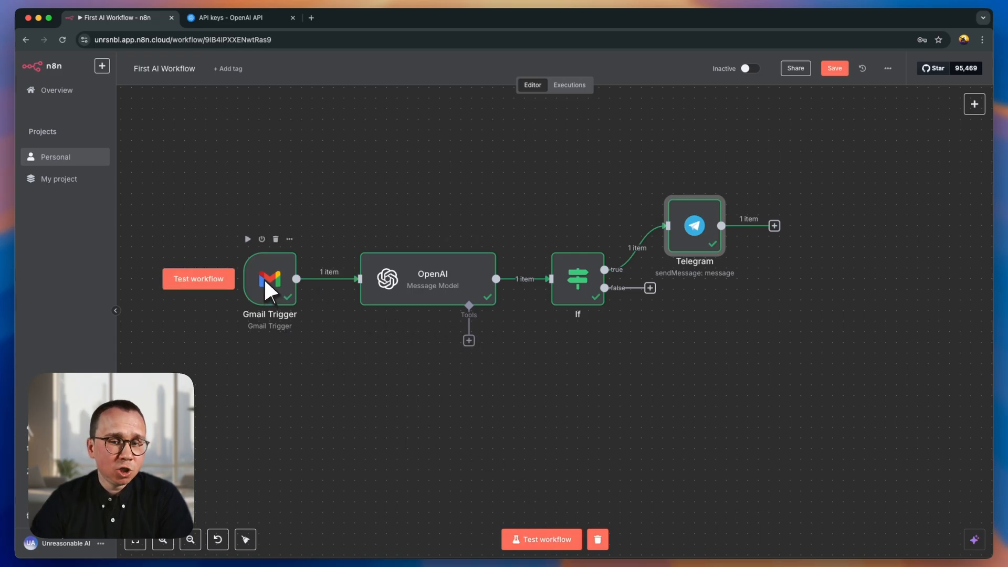
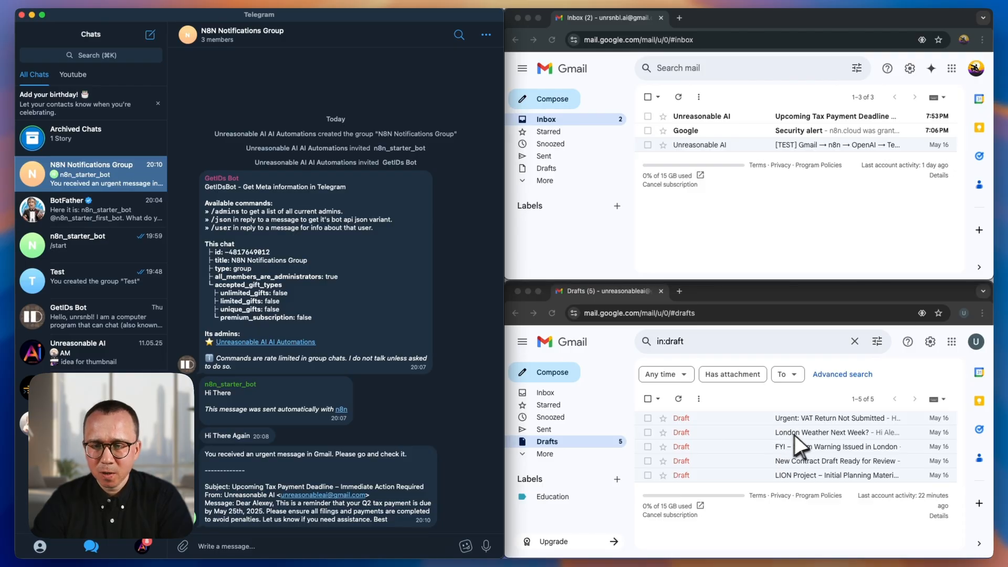
# - Open the Gmail draft "London Weather Next Week?", review its text and send it
pyautogui.click(811, 434)
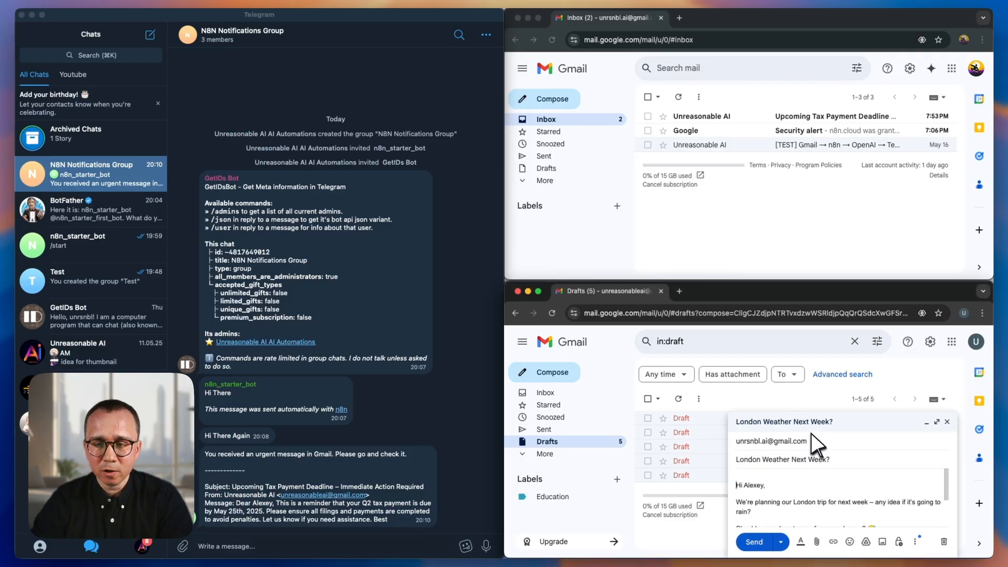
pyautogui.scroll(-2, 763, 488)
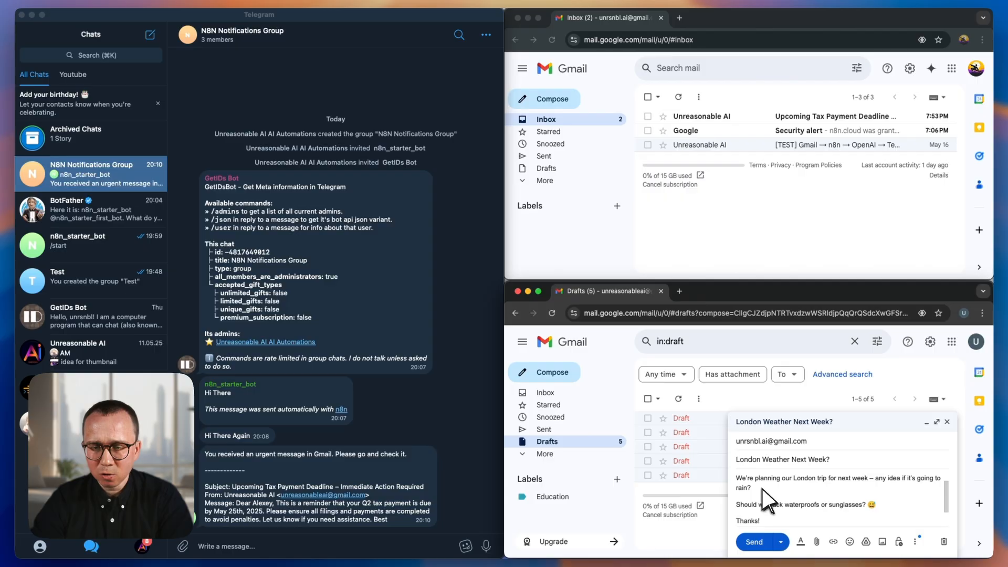
pyautogui.scroll(-2, 768, 499)
pyautogui.scroll(5, 767, 504)
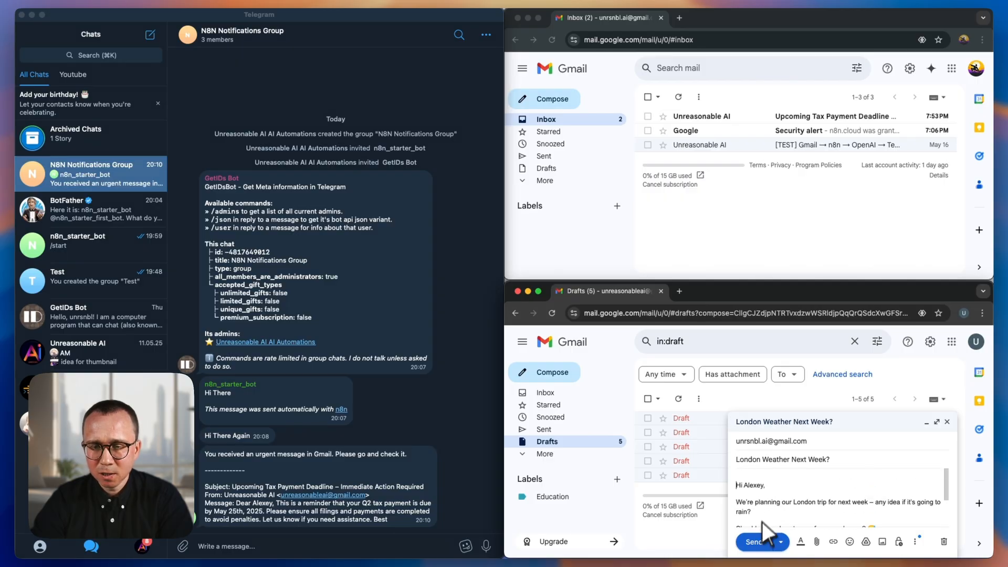
pyautogui.click(756, 542)
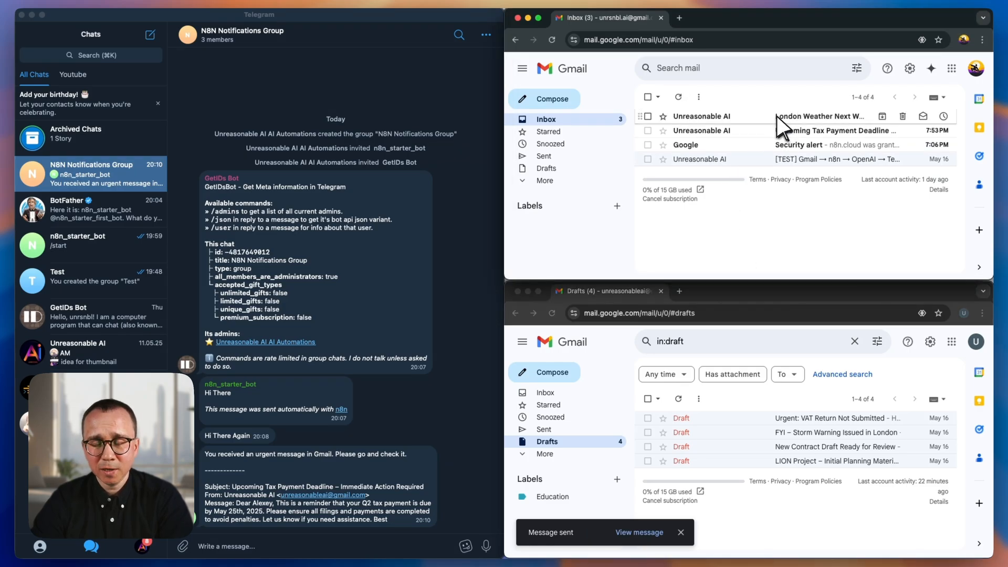
# - Switch to the n8n canvas and run a test of the whole workflow on the newly sent email
pyautogui.hotkey('ctrl', 'Left')
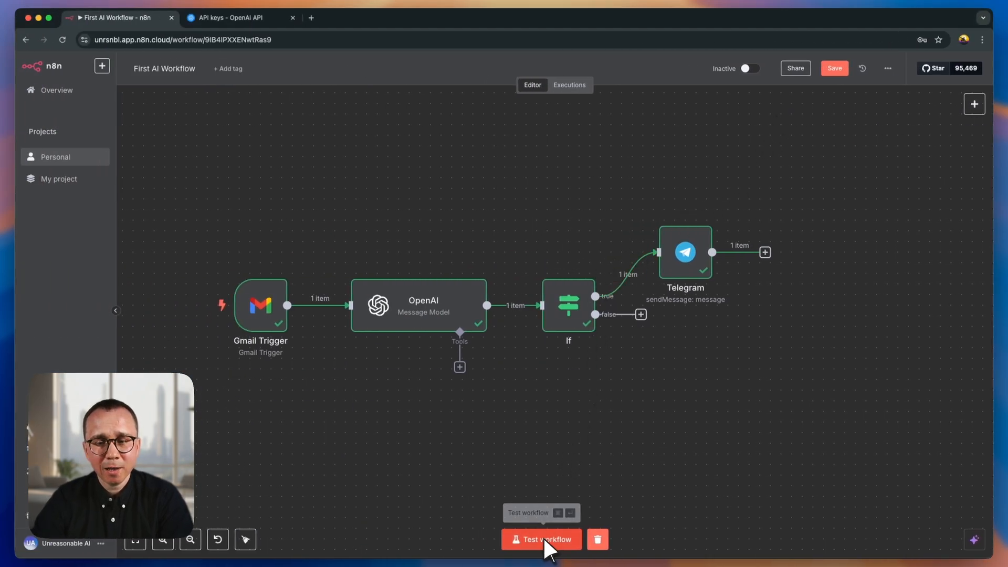
pyautogui.moveTo(509, 440); pyautogui.dragTo(574, 427)
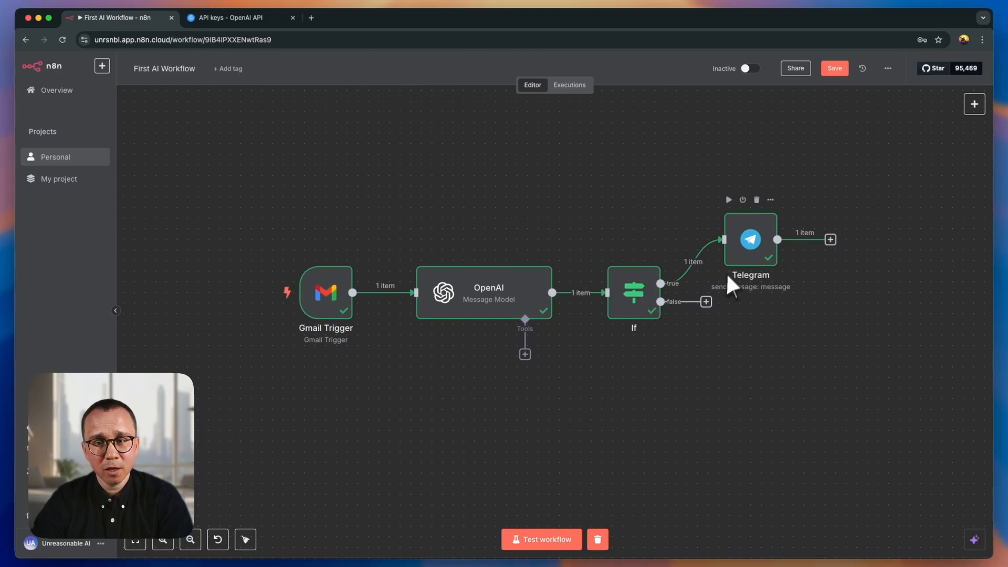
pyautogui.click(543, 540)
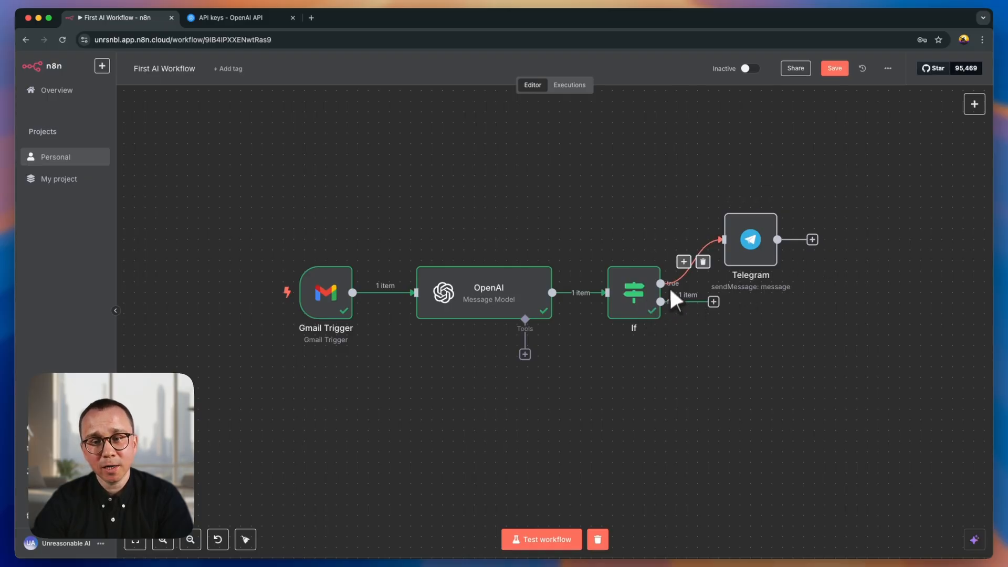
# - Switch to Telegram and check whether the London weather email triggered an alert in the N8N Notifications Group
pyautogui.hotkey('ctrl', 'Right')
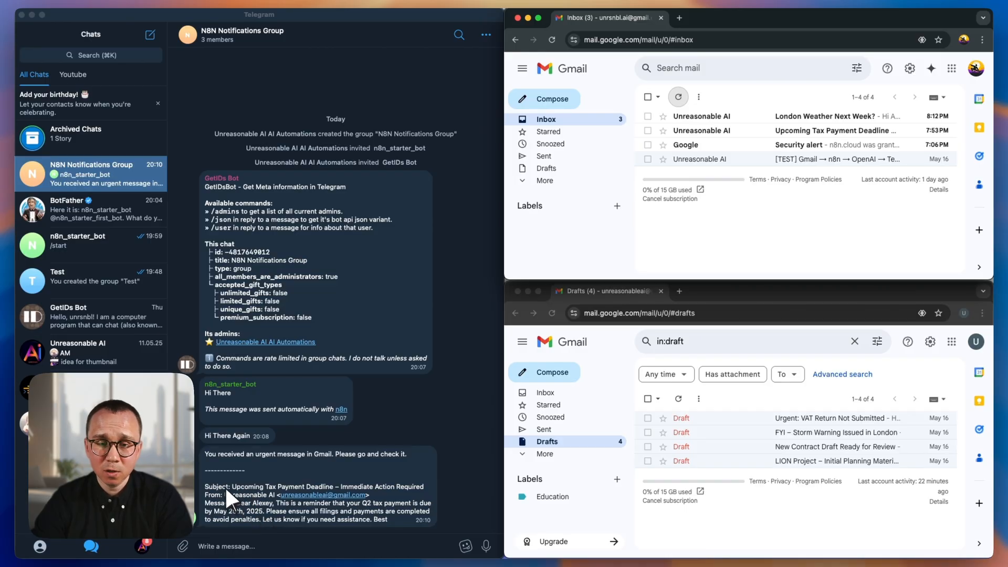
pyautogui.moveTo(207, 452); pyautogui.dragTo(397, 521)
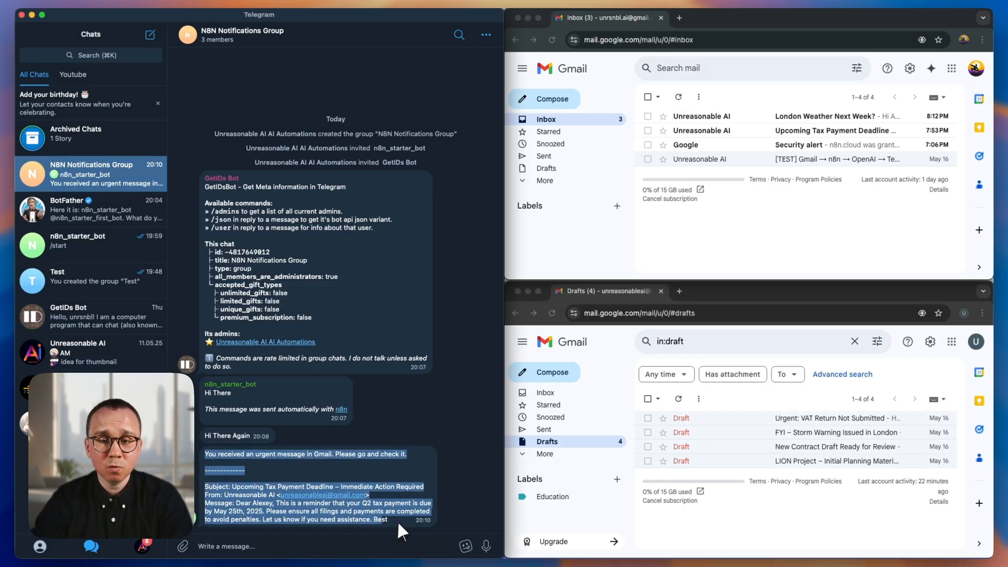
pyautogui.click(393, 499)
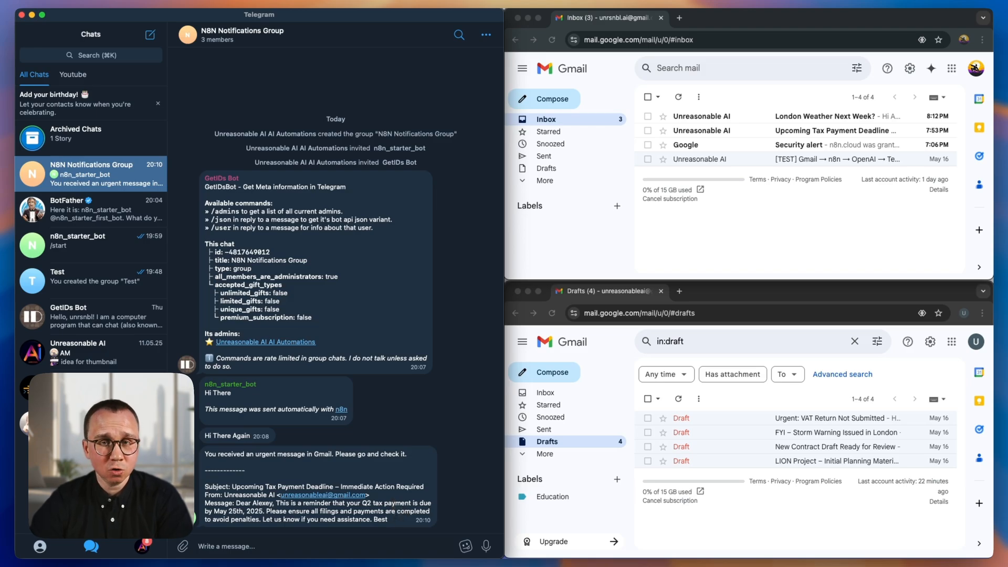
# - Return to n8n and save First AI Workflow
pyautogui.hotkey('ctrl', 'Left')
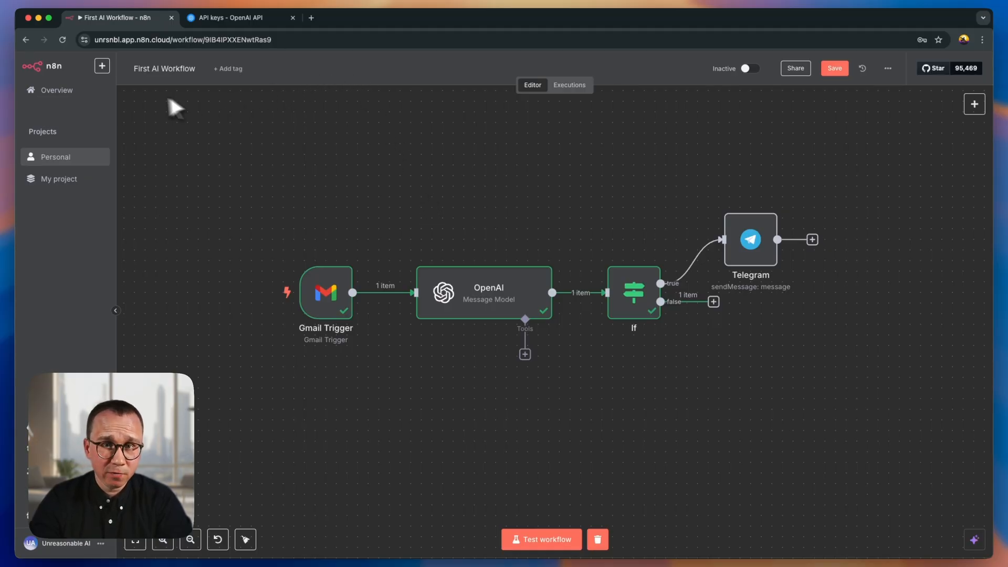
pyautogui.click(836, 68)
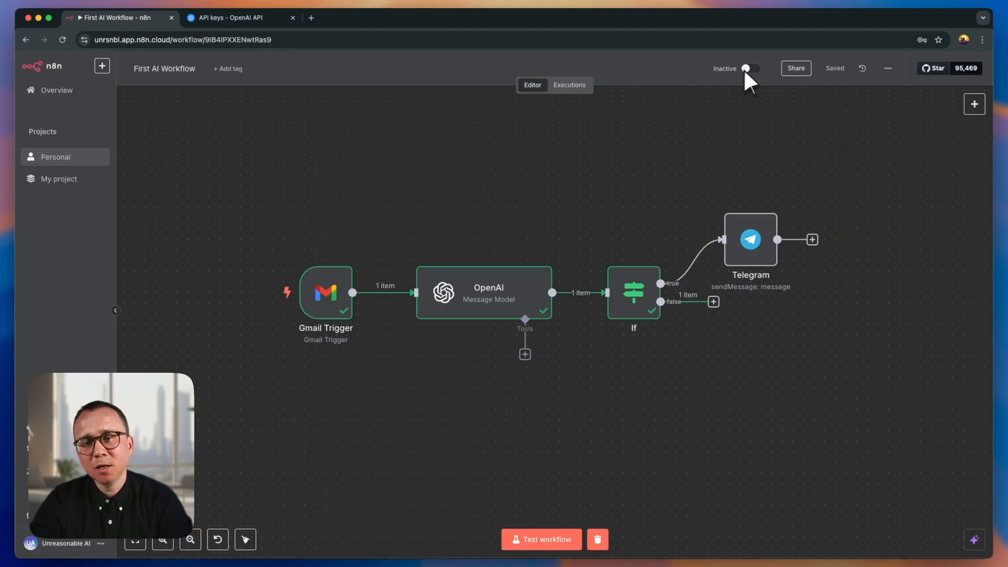
# - Review the Gmail Trigger node's poll times mode and return to the workflow canvas
pyautogui.moveTo(310, 318)
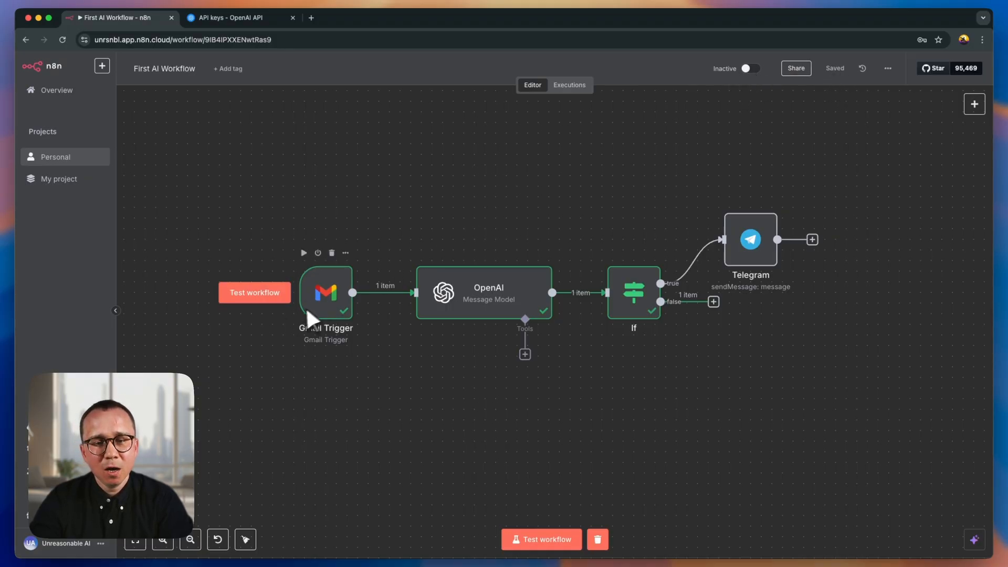
pyautogui.doubleClick(323, 293)
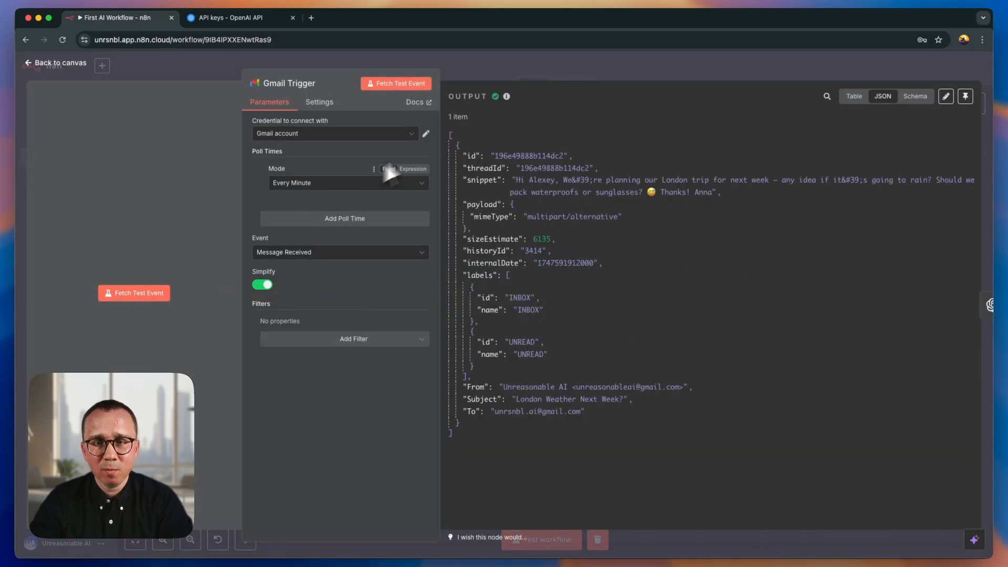
pyautogui.click(481, 73)
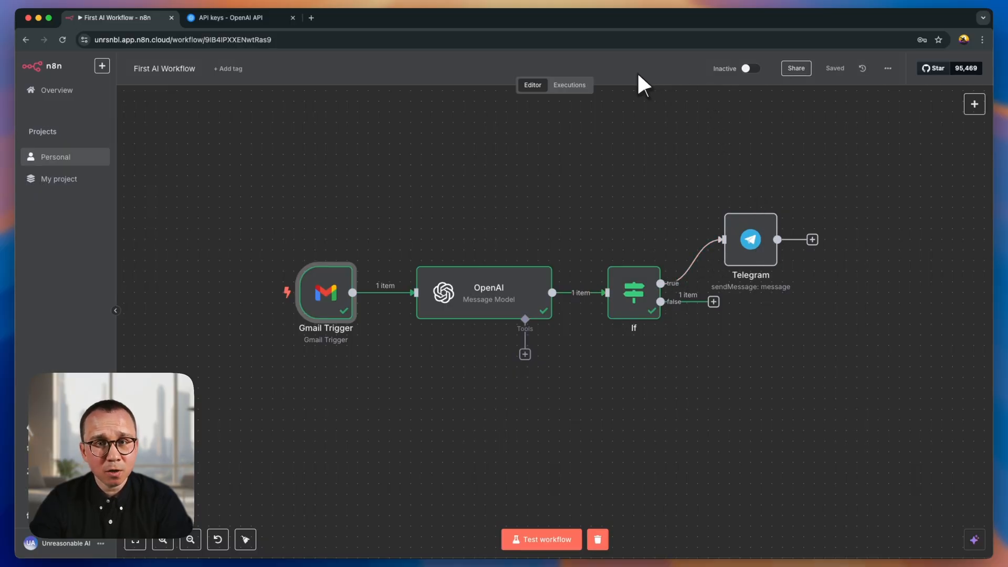
# - Activate First AI Workflow from the Overview list and dismiss the activation notice with "Don't show again" enabled
pyautogui.click(61, 90)
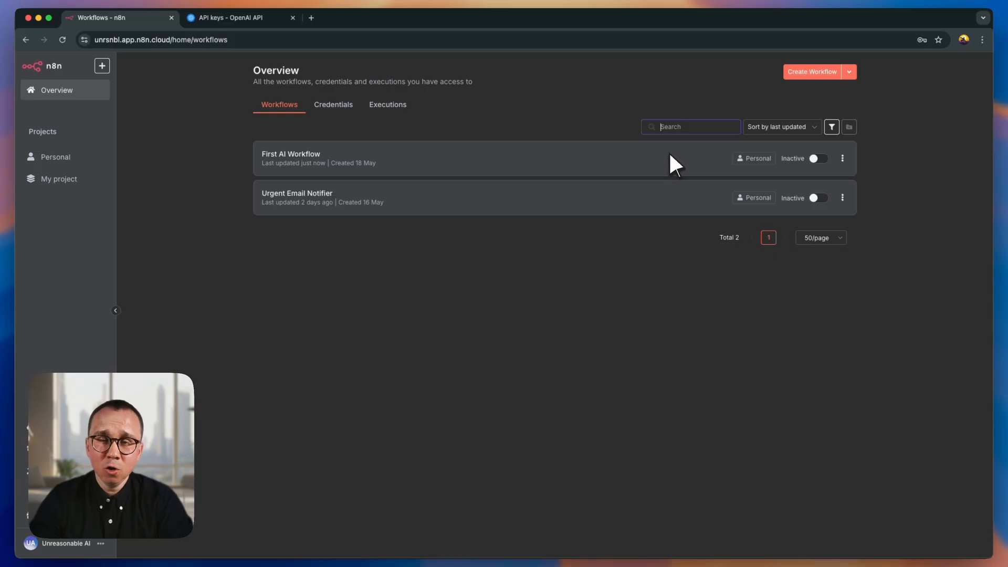
pyautogui.click(820, 159)
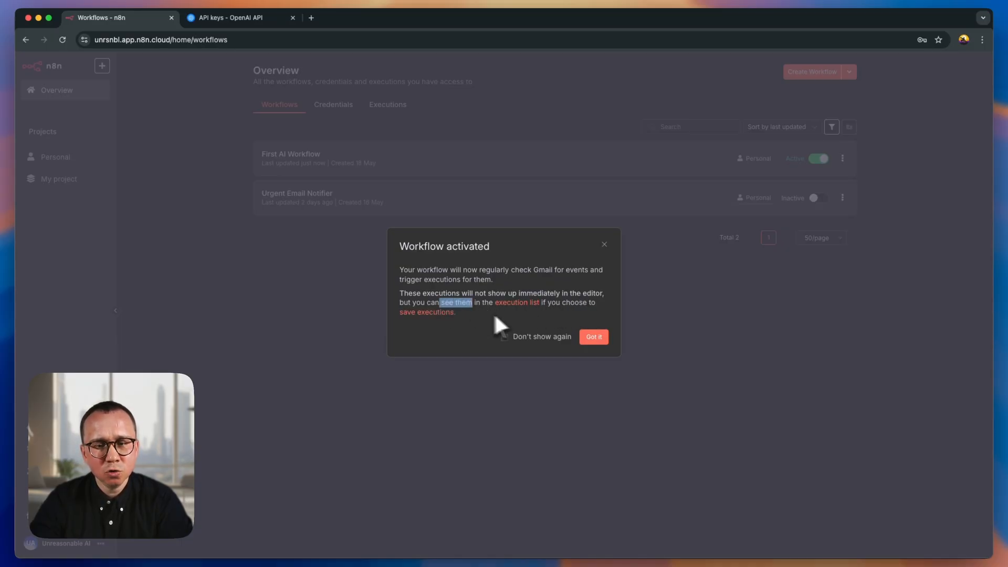
pyautogui.click(521, 336)
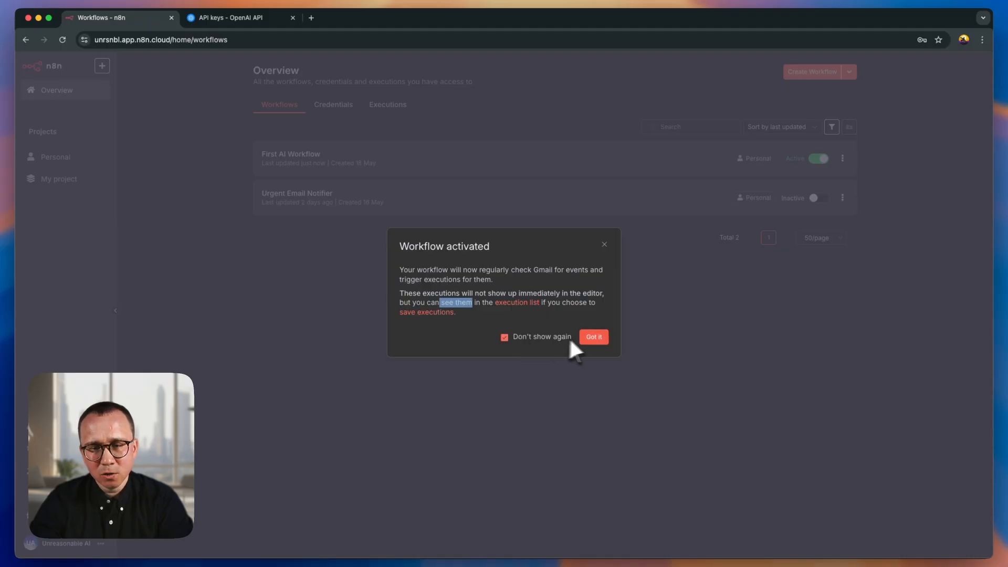
pyautogui.click(596, 337)
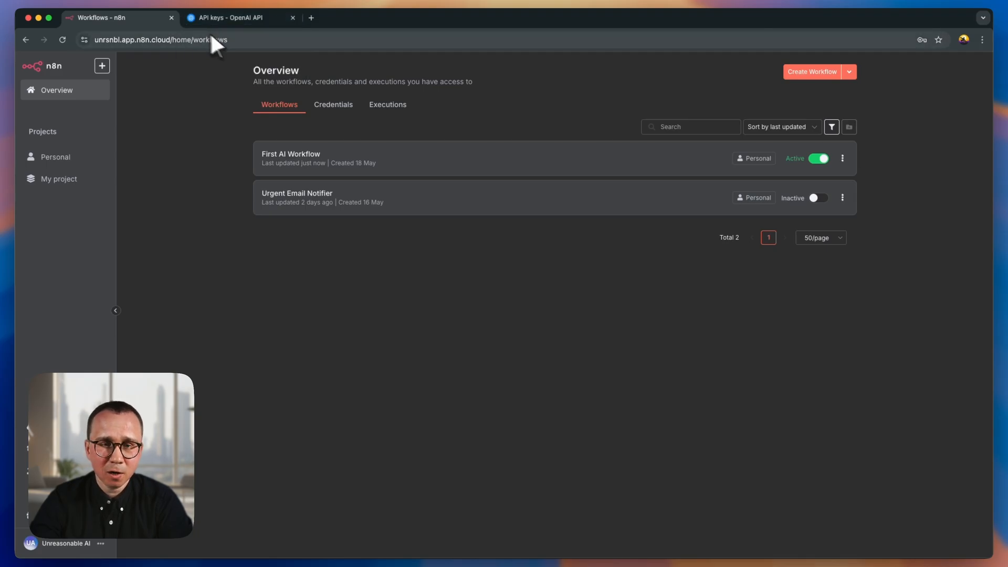
# - Switch to the Gmail drafts, open "Urgent: VAT Return Not Submitted", review its text and send it
pyautogui.hotkey('ctrl', 'Right')
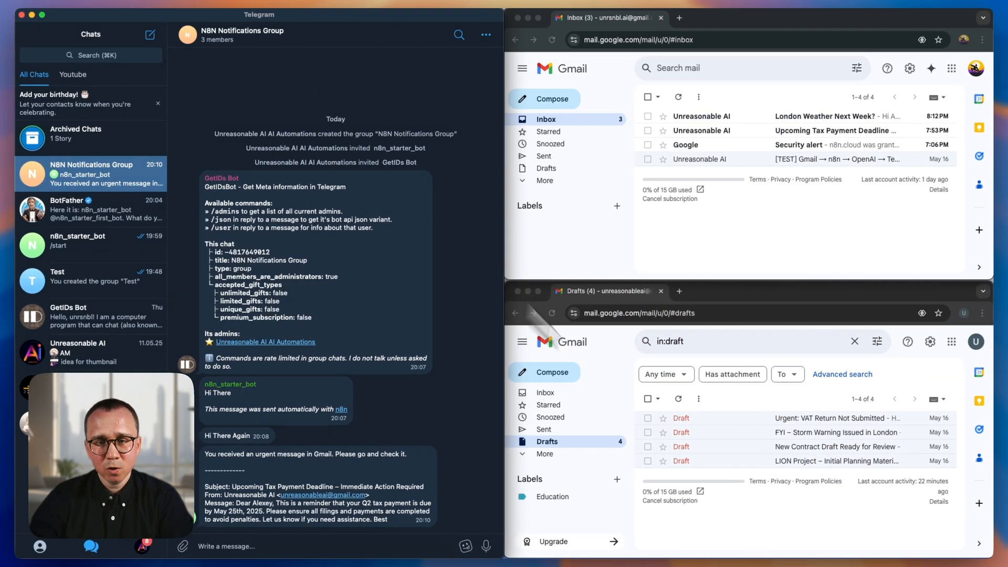
pyautogui.click(828, 422)
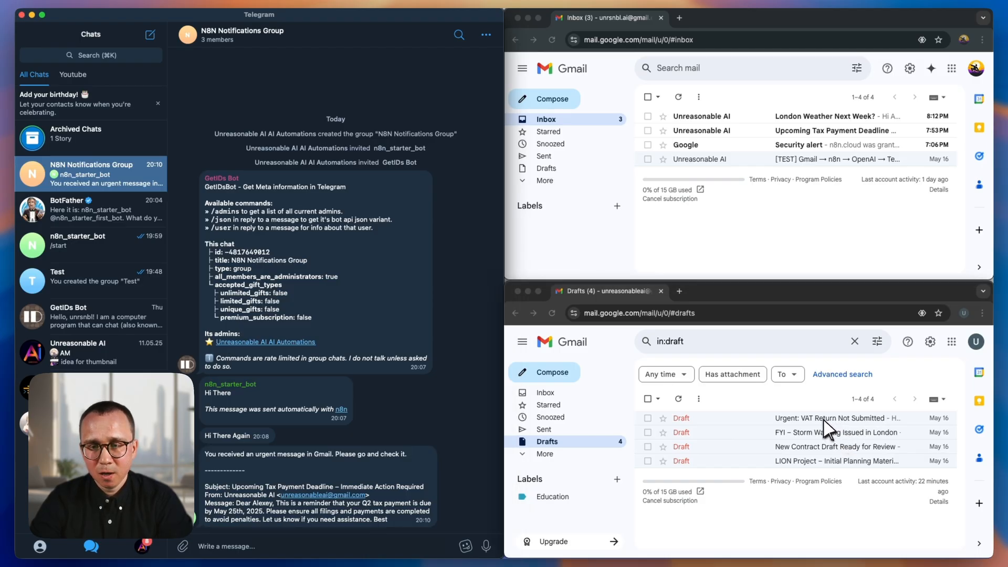
pyautogui.click(827, 419)
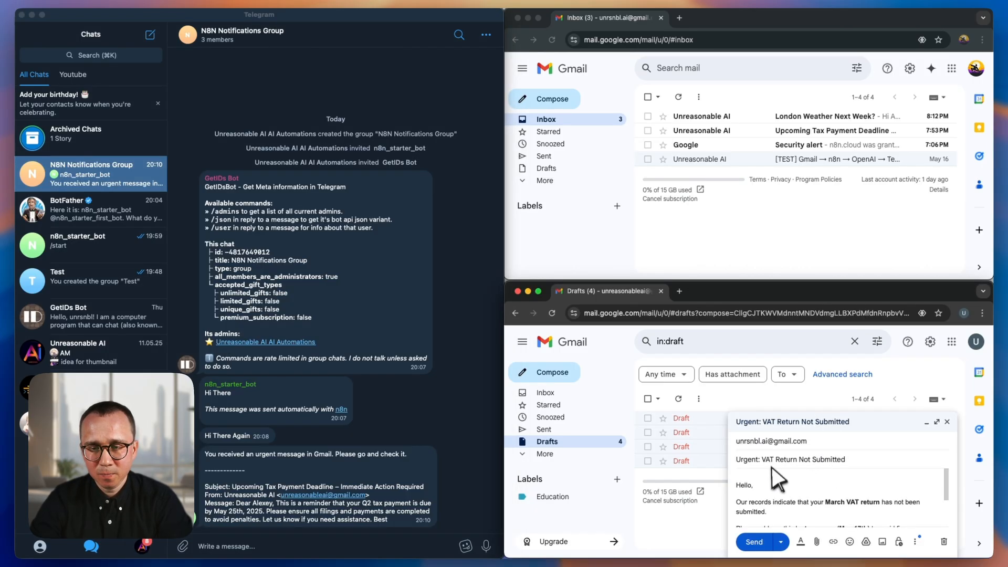
pyautogui.scroll(-3, 772, 510)
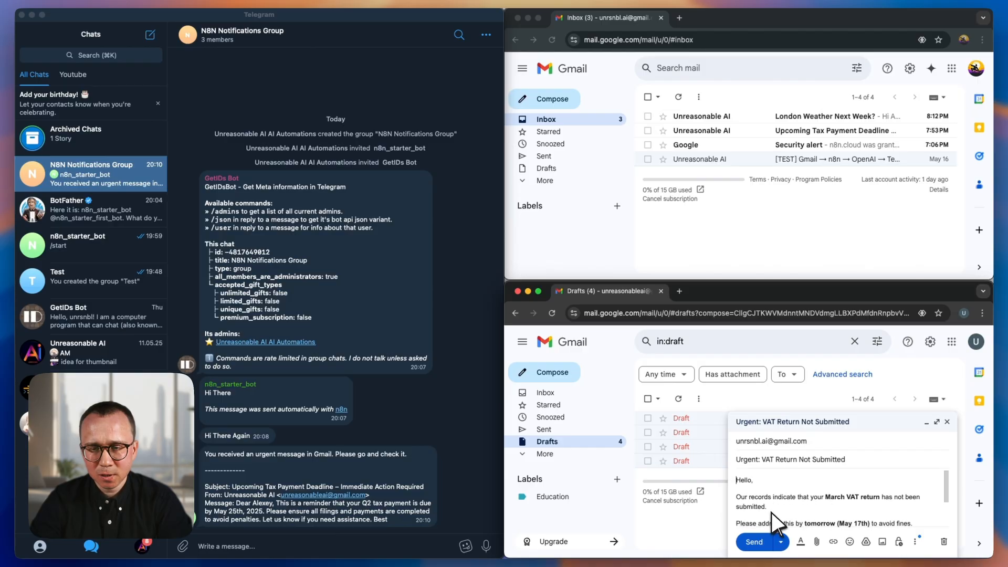
pyautogui.click(756, 542)
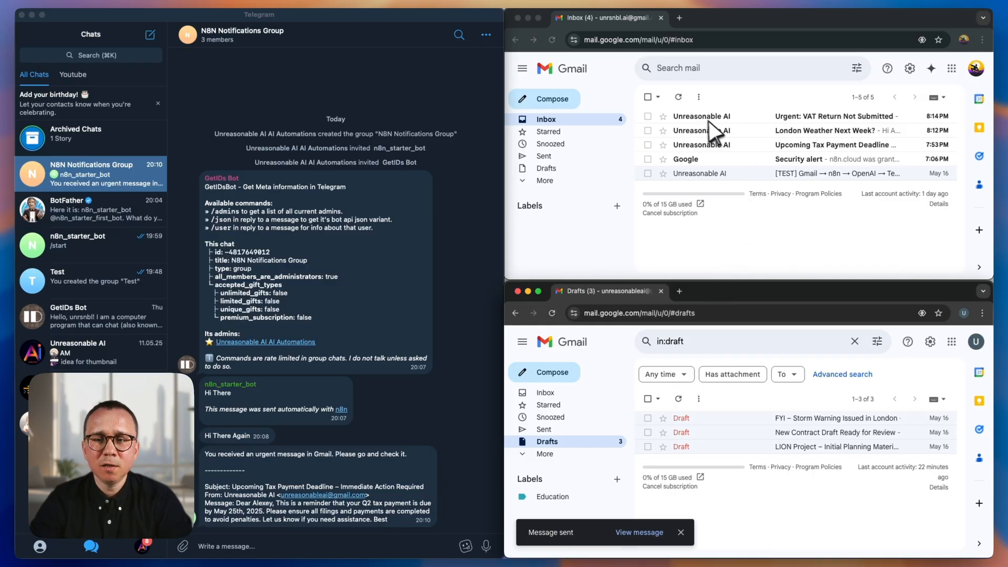
# - Check the recipient's Gmail inbox and examine the subject, sender and text of the VAT return alert in Telegram
pyautogui.click(742, 101)
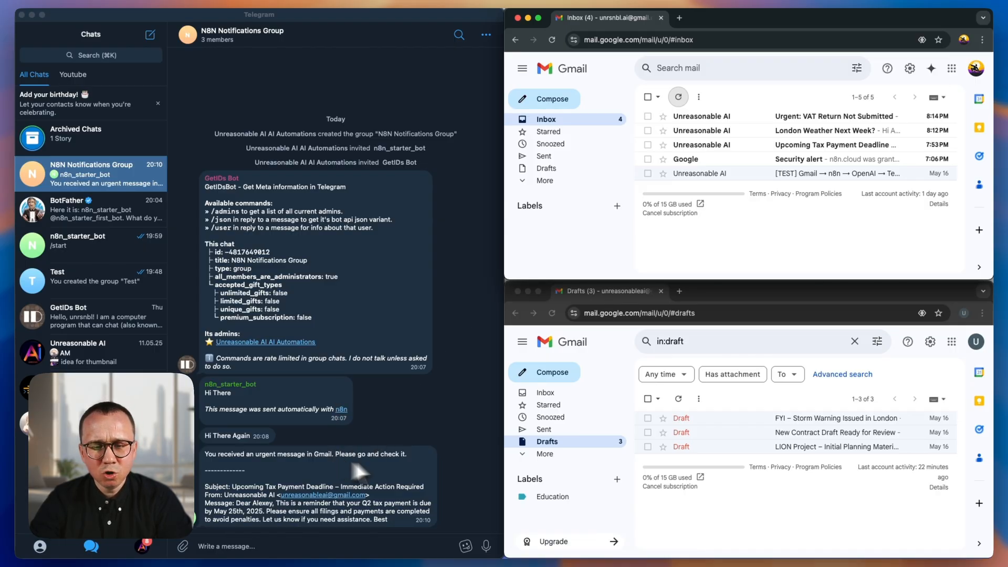
pyautogui.click(401, 85)
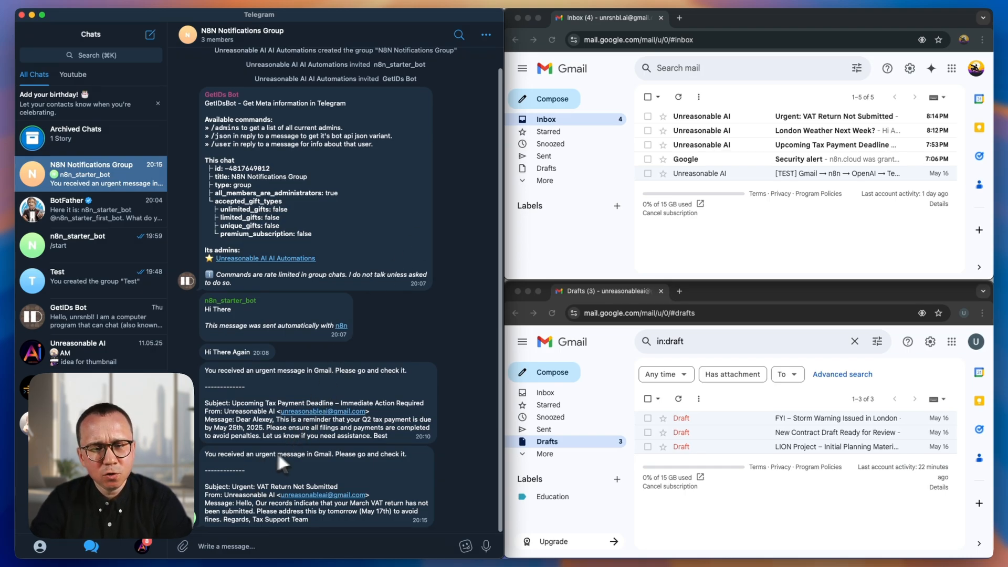
pyautogui.moveTo(233, 486)
pyautogui.mouseDown()
pyautogui.moveTo(340, 479)
pyautogui.moveTo(263, 483)
pyautogui.moveTo(244, 495)
pyautogui.mouseUp()
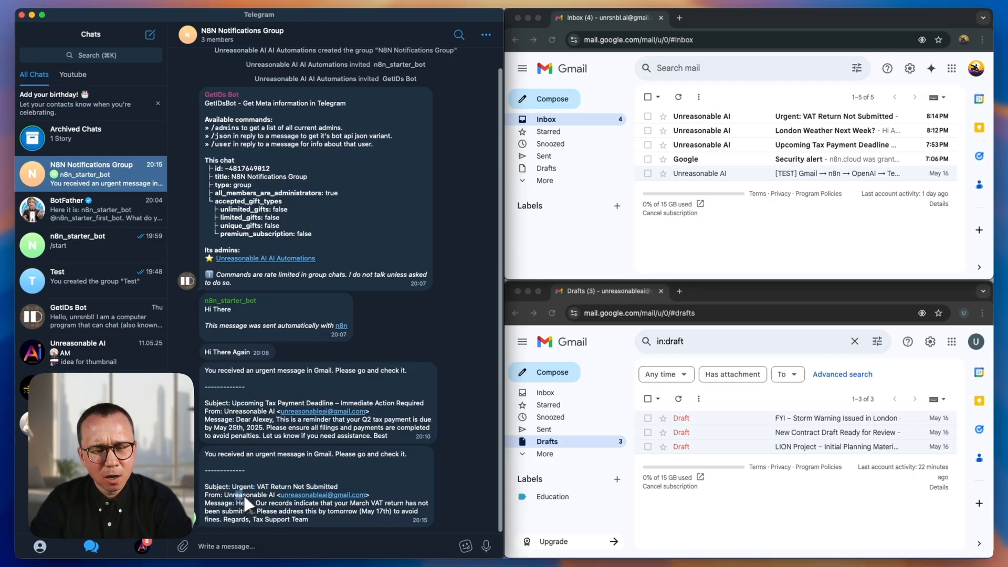
pyautogui.click(286, 509)
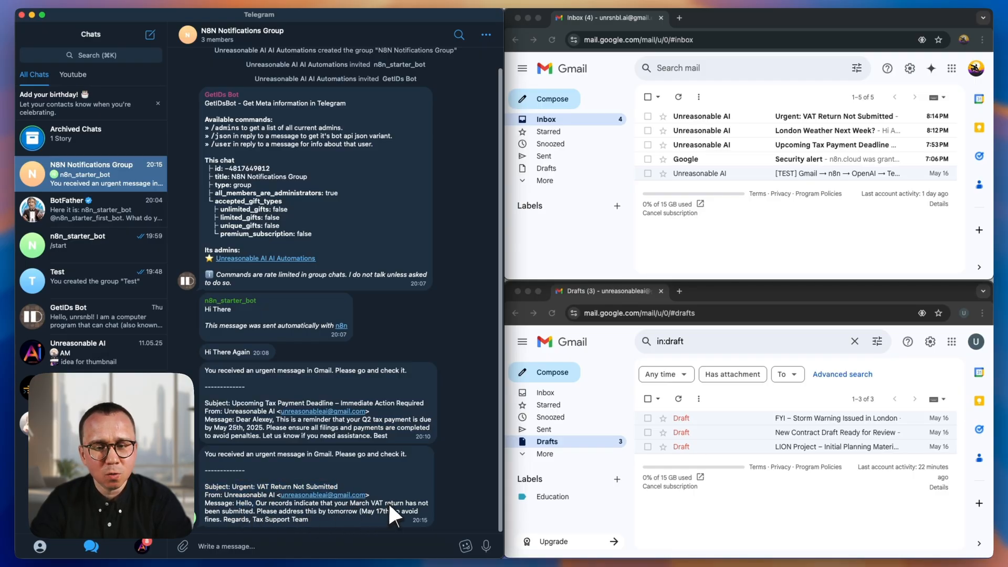